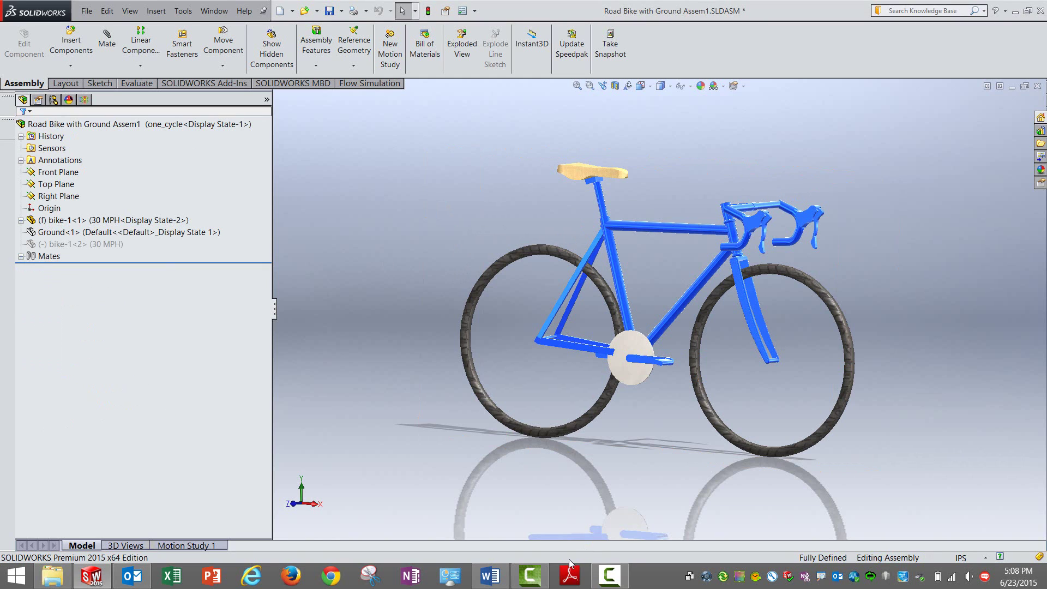
Step: Orbit and zoom around the road bike to view it from several angles
left_click(609, 583)
left_click(355, 276)
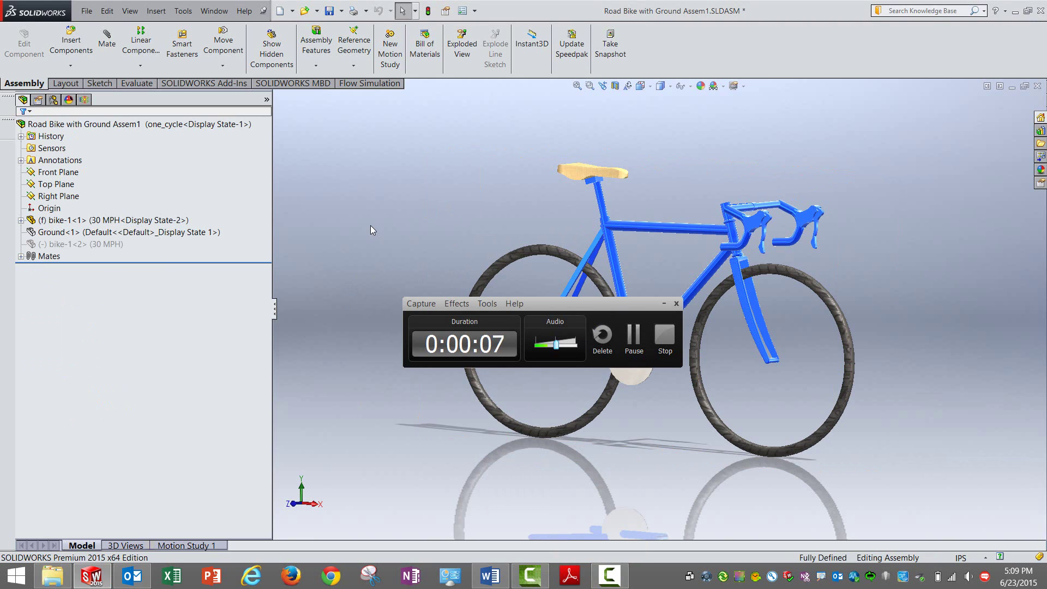
left_click(588, 309)
left_click_drag(587, 305, 645, 347)
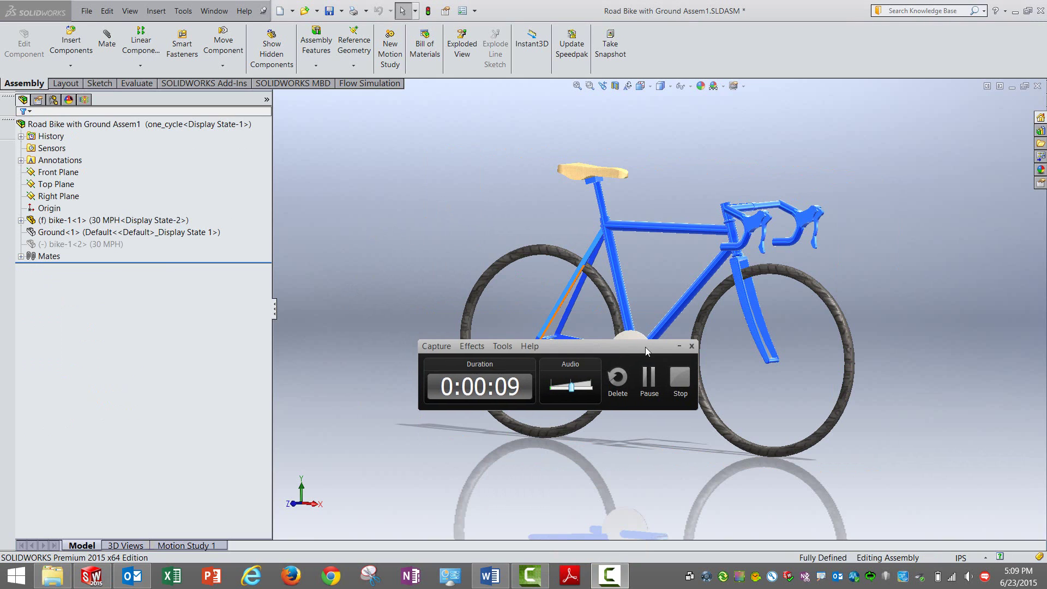
left_click(675, 347)
mouse_move(436, 202)
middle_mouse_down()
mouse_move(448, 222)
mouse_move(432, 201)
middle_mouse_up()
scroll(600, 276, "up", 2)
scroll(727, 310, "up", 2)
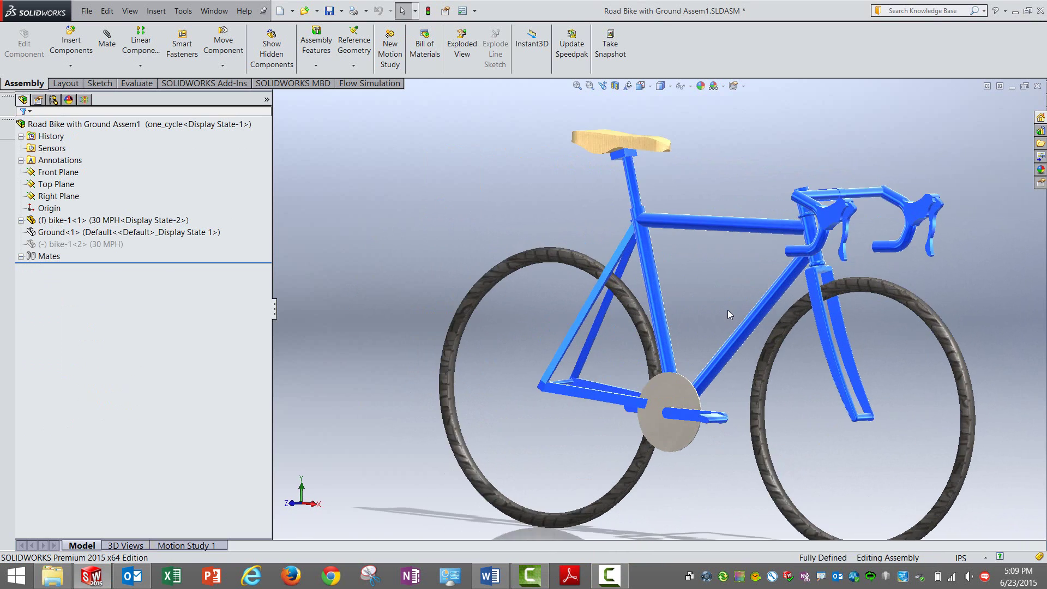
scroll(727, 309, "down", 1)
middle_click_drag(727, 310, 391, 401)
Step: Orbit to a three-quarter front view, zoom to fit, and select the suppressed bike-1<2> component
key("Escape")
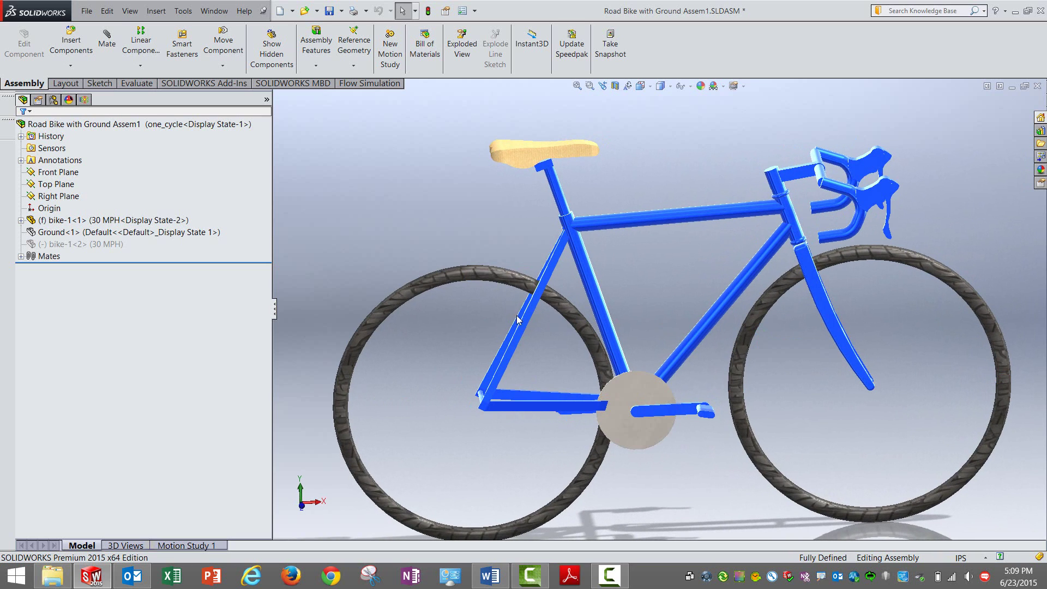
middle_click_drag(637, 254, 576, 132)
left_click(576, 86)
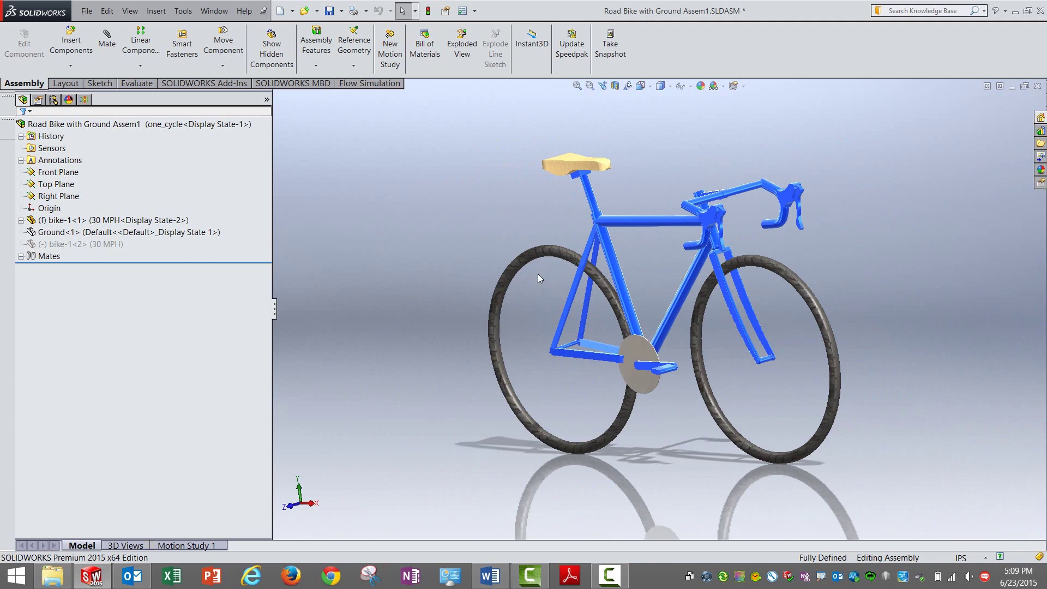
middle_click_drag(542, 274, 480, 276)
left_click(111, 240)
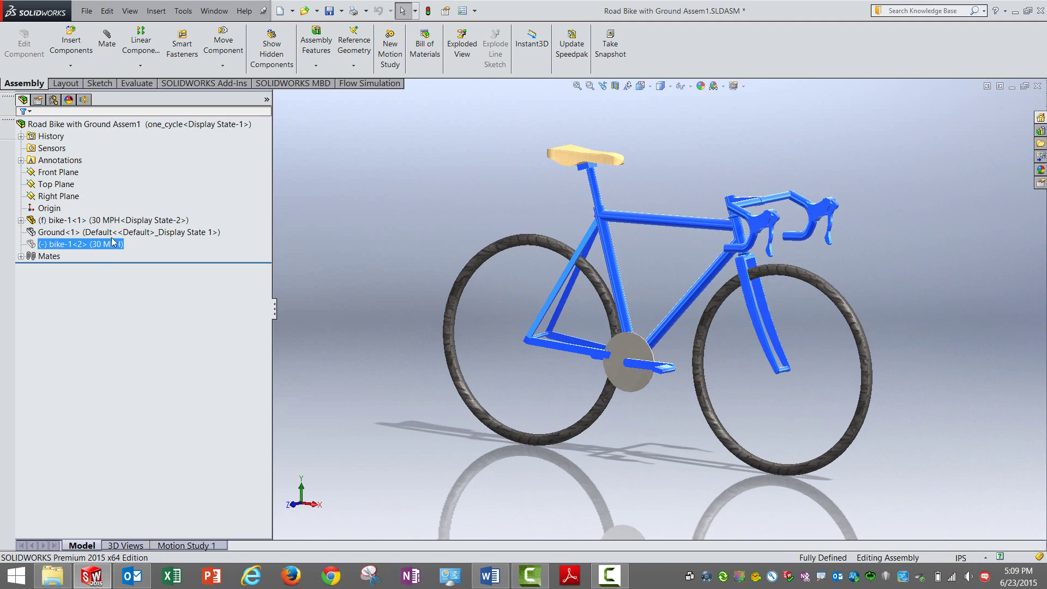
Step: Show the hidden Ground<1> component from its right-click menu
left_click(134, 232)
right_click(144, 232)
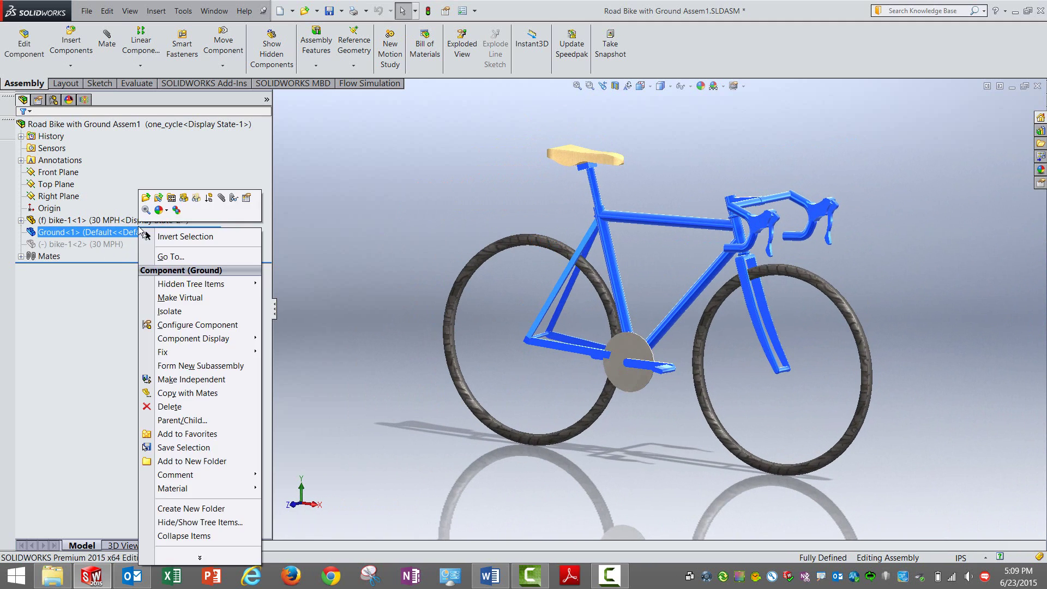
left_click(188, 196)
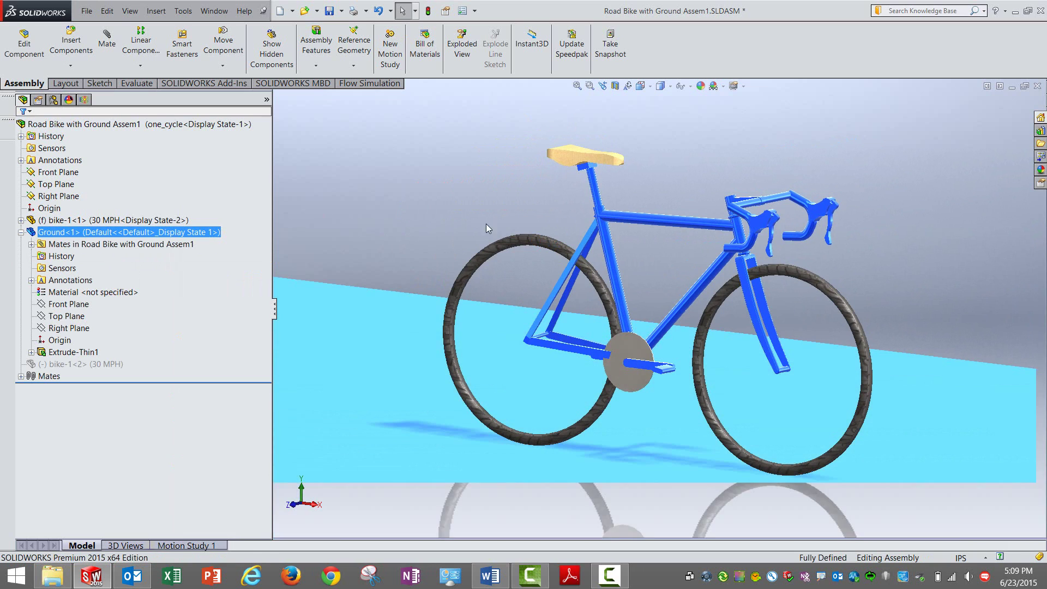
Step: Orbit to a near side-on view and zoom to fit the whole red ground plate
left_click(460, 178)
scroll(478, 212, "up", 8)
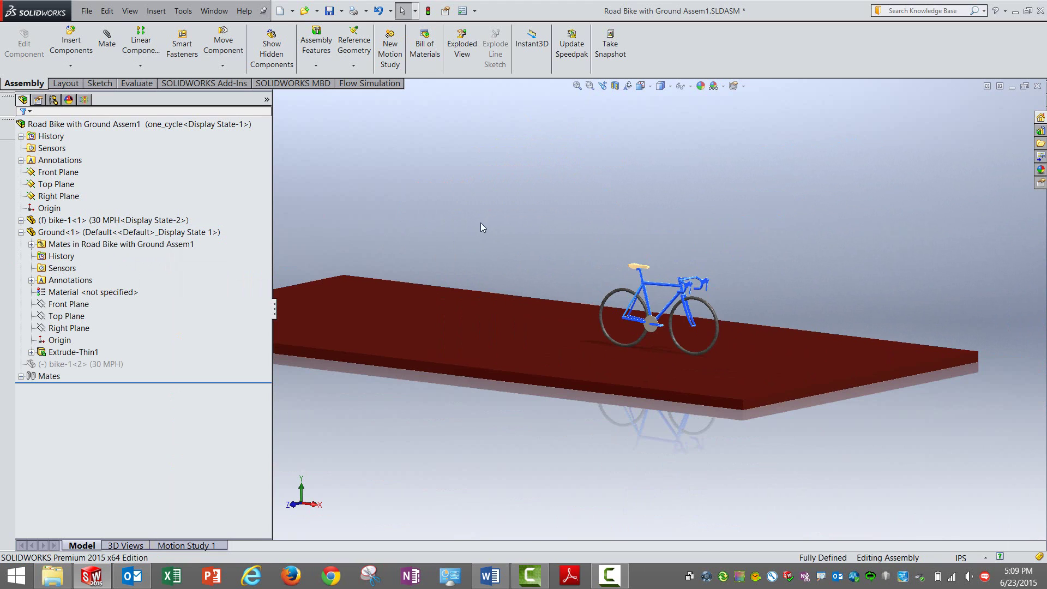
middle_click_drag(470, 201, 399, 407)
scroll(638, 346, "down", 3)
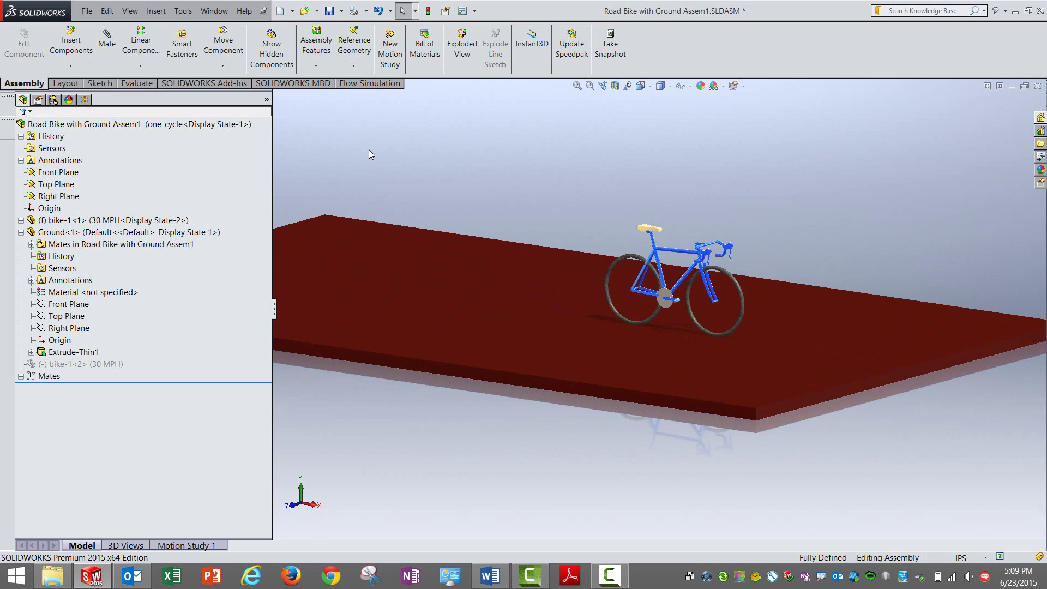
left_click(577, 86)
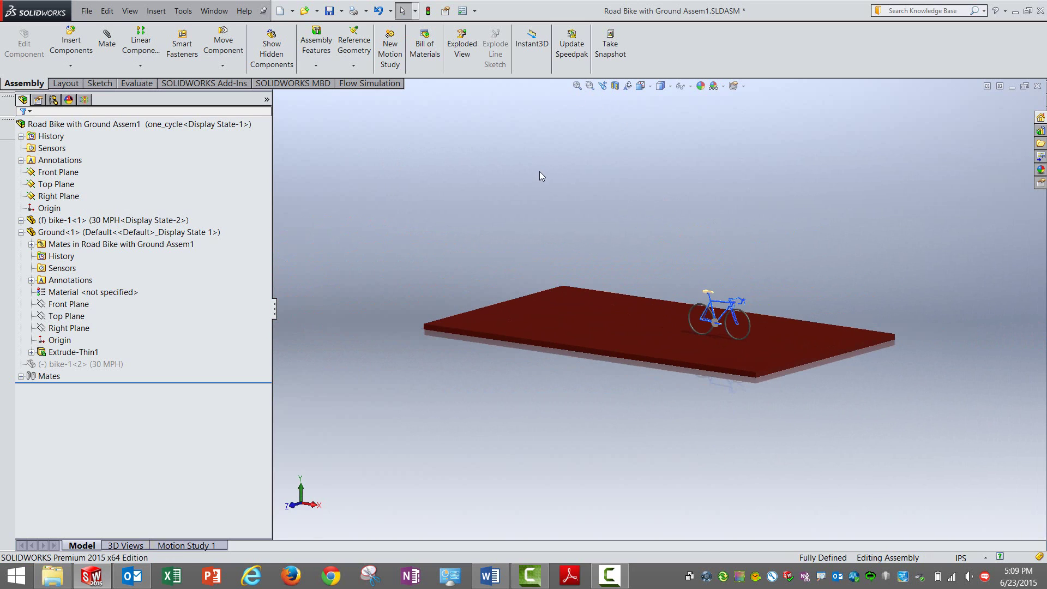
Step: Show the 30 MPH configuration, resetting the computational domain but keeping mesh settings
left_click(53, 99)
left_click(76, 138)
right_click(77, 142)
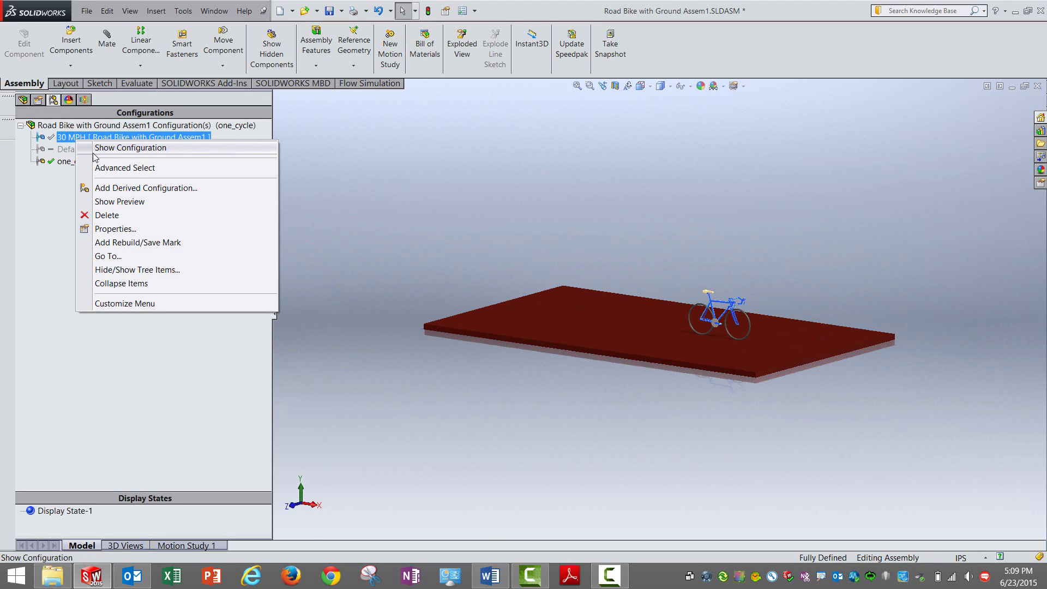
left_click(94, 152)
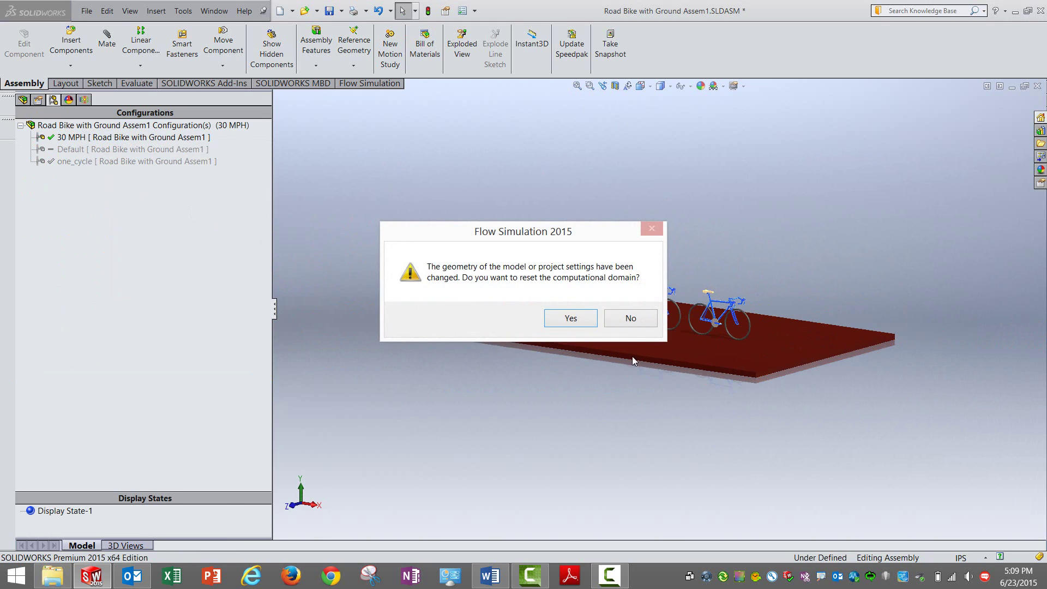
left_click(570, 319)
left_click(632, 349)
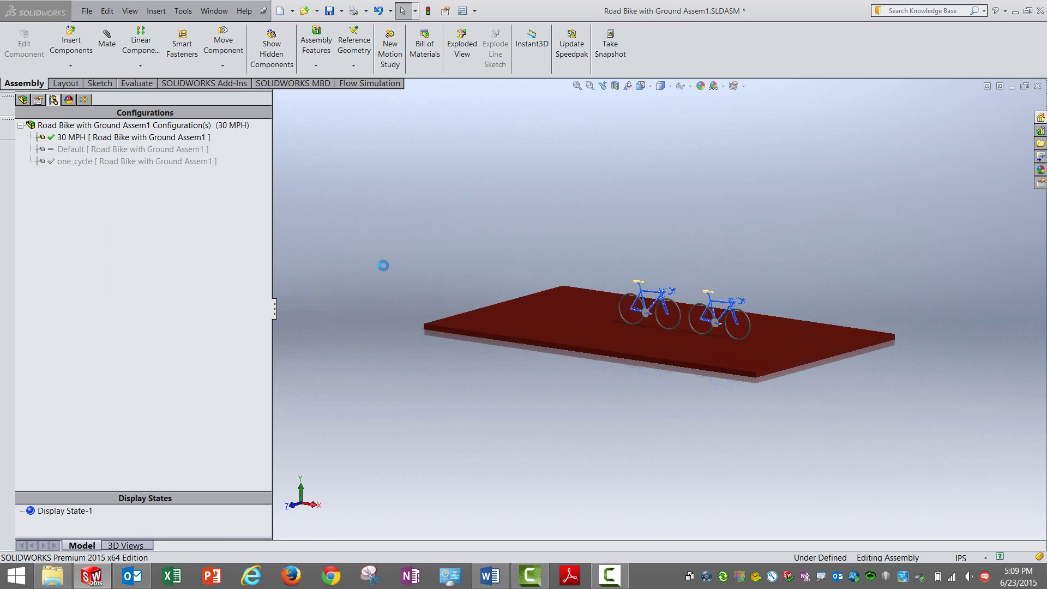
Step: Inspect the two bikes side by side, then return to the FeatureManager tree and fit the plate
scroll(711, 323, "down", 5)
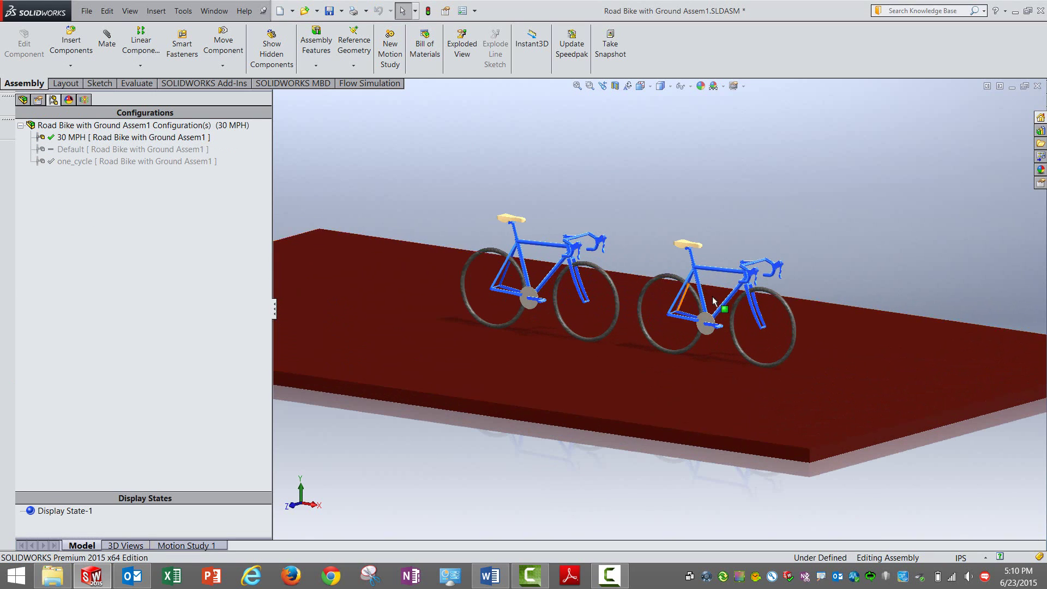
middle_click_drag(647, 180, 626, 248)
scroll(638, 303, "down", 5)
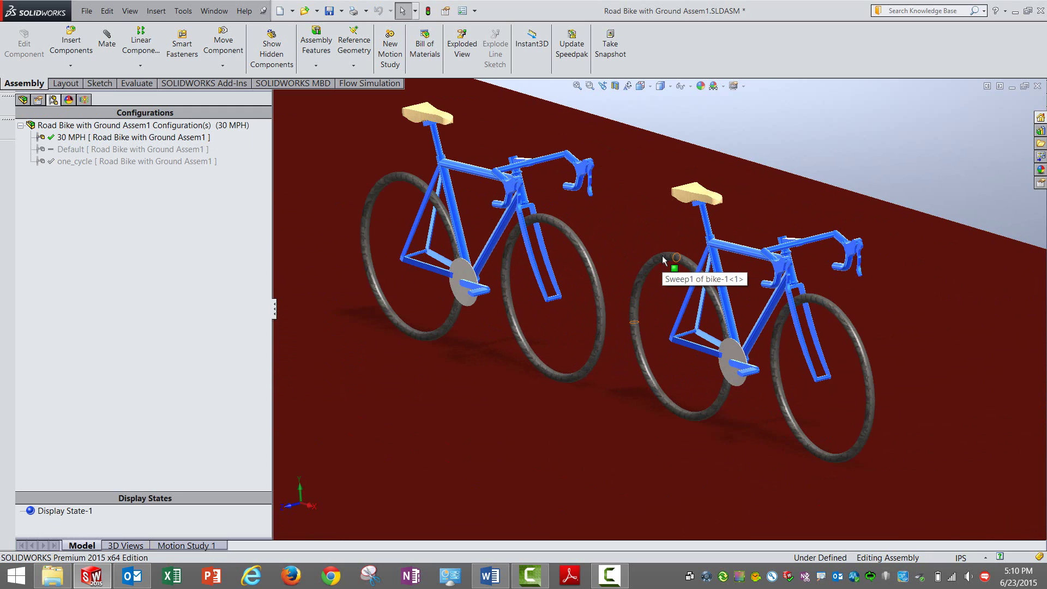
mouse_move(623, 347)
middle_mouse_down()
mouse_move(644, 339)
mouse_move(659, 294)
mouse_move(649, 296)
mouse_move(665, 310)
mouse_move(616, 330)
mouse_move(627, 349)
middle_mouse_up()
scroll(661, 331, "down", 3)
scroll(658, 298, "down", 2)
scroll(665, 310, "up", 3)
scroll(627, 347, "up", 3)
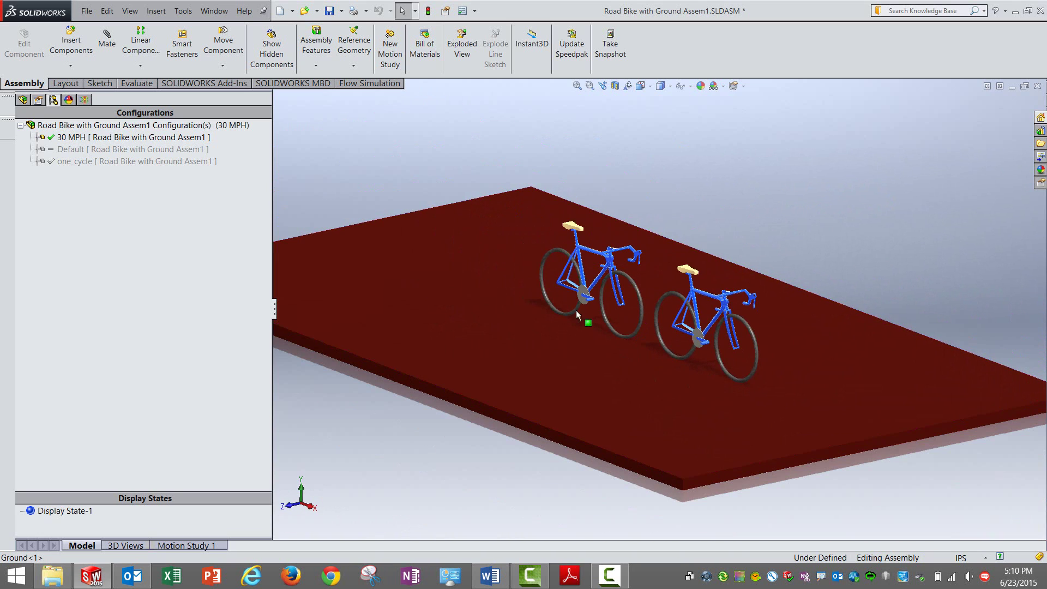
left_click(115, 125)
left_click(22, 99)
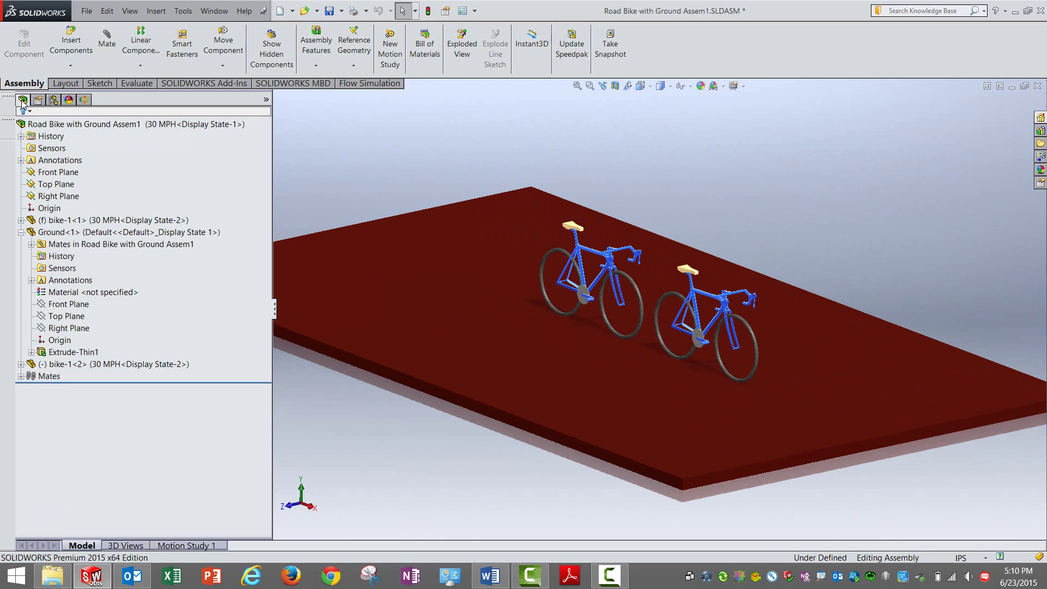
key("f")
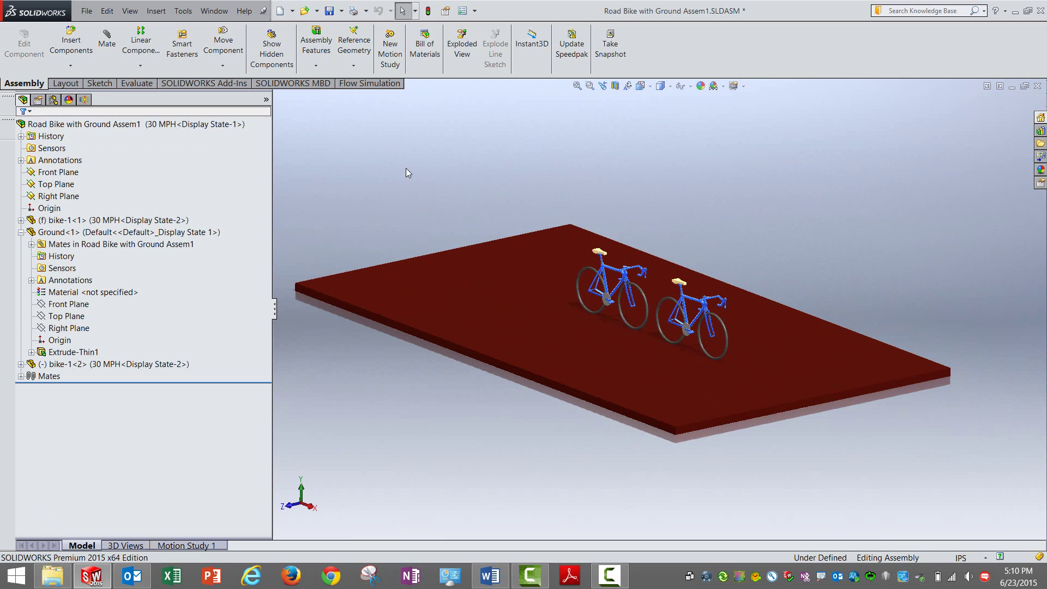
middle_click_drag(404, 168, 427, 189)
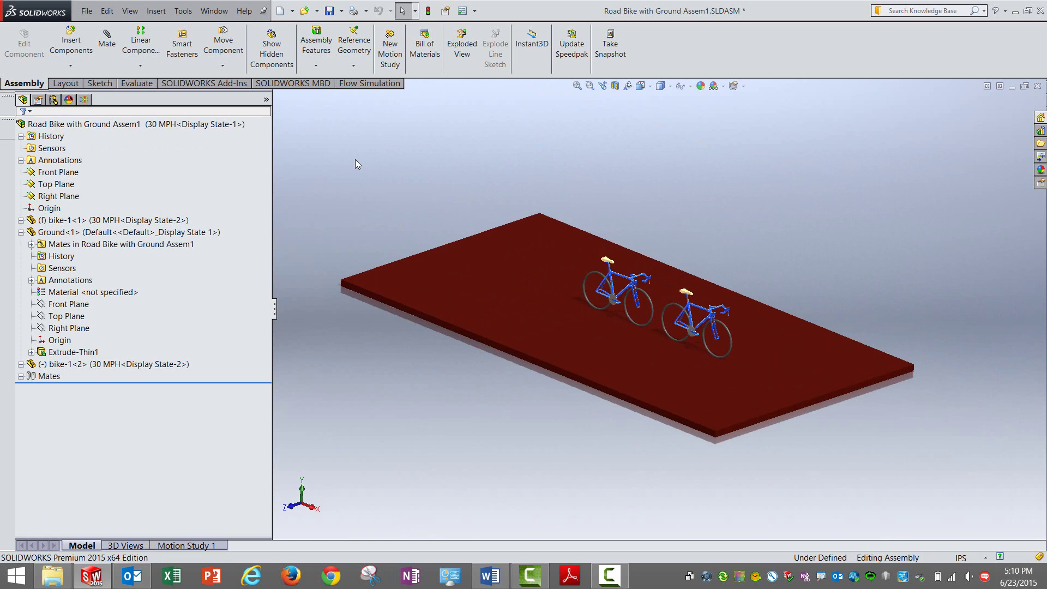
Step: Show the 30 MPH Flow Simulation analysis tree and the Flow Simulation CommandManager tab
left_click(84, 100)
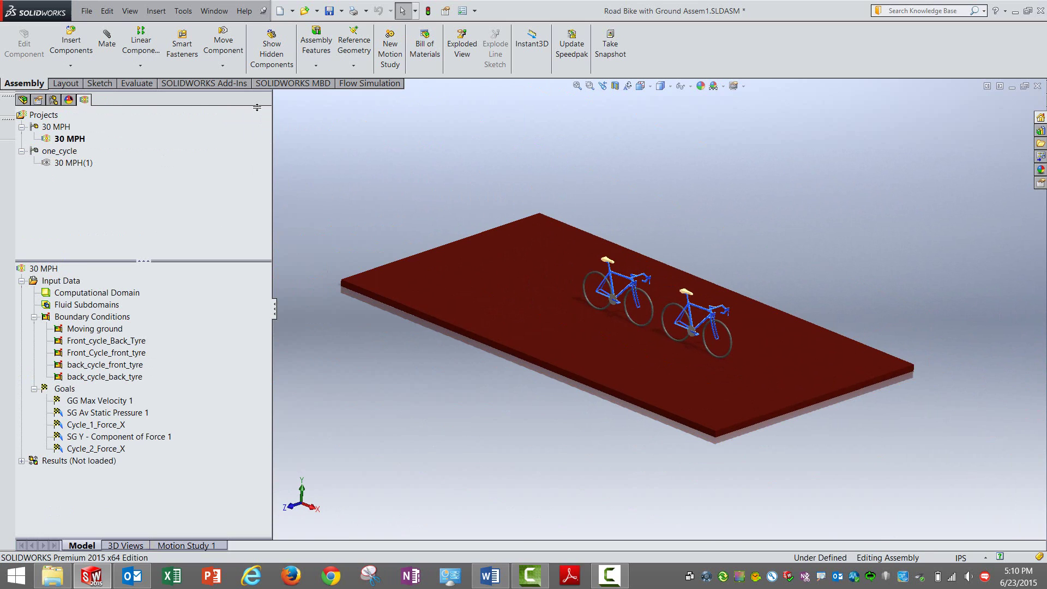
left_click(183, 13)
left_click(375, 119)
left_click(364, 84)
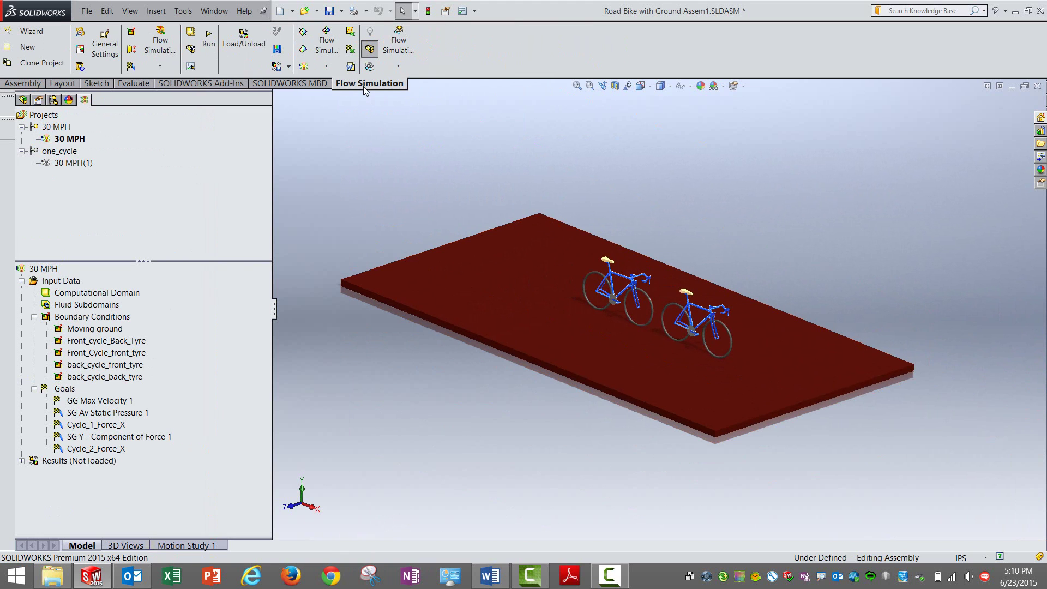
Step: Start a Wizard project named 'test' and choose the SI (m-kg-s) unit system
left_click(30, 34)
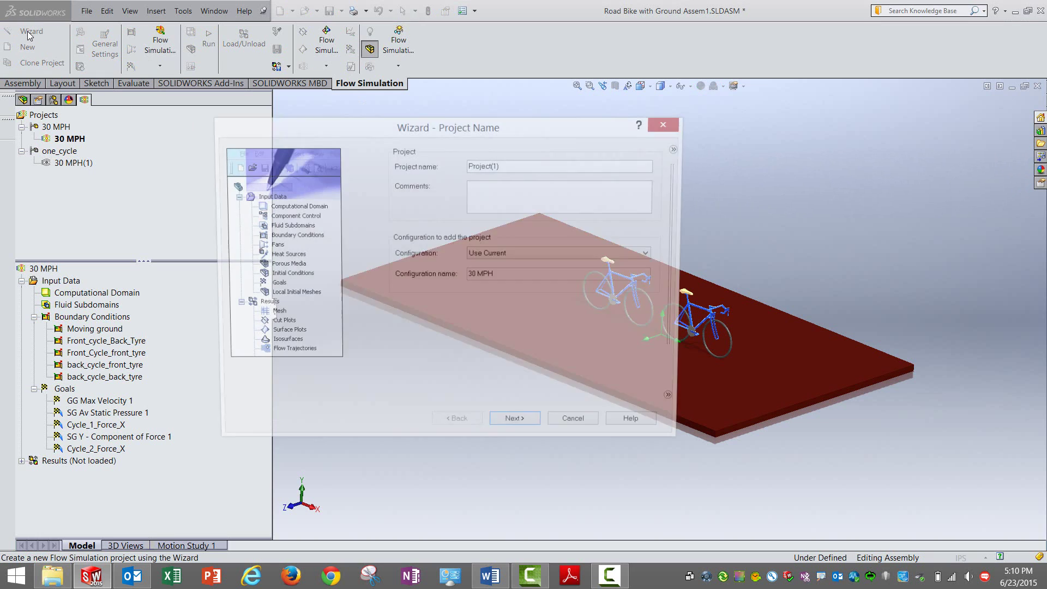
left_click_drag(532, 138, 478, 150)
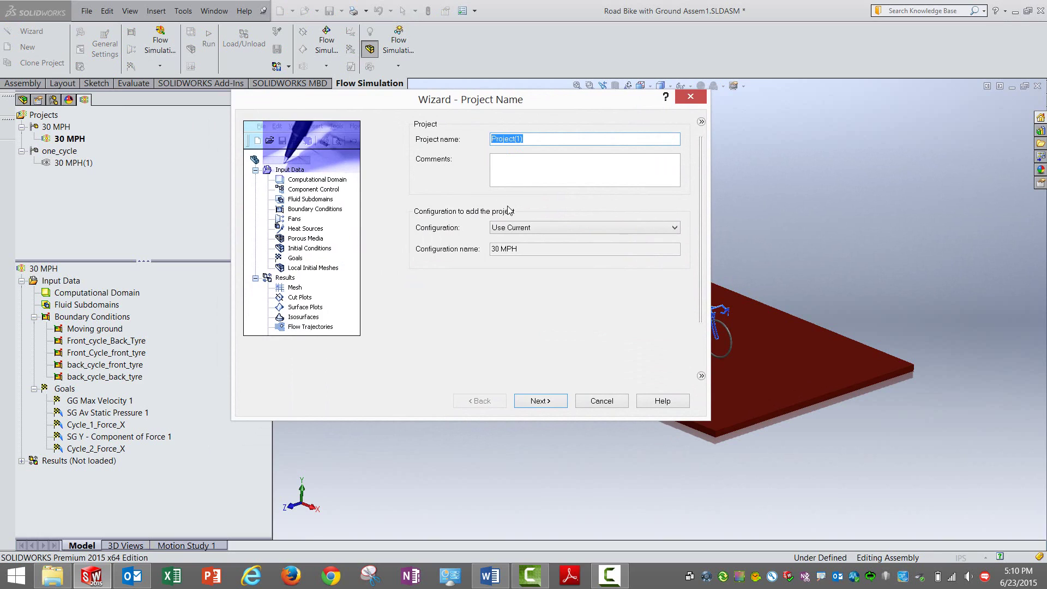
type("test")
left_click(554, 406)
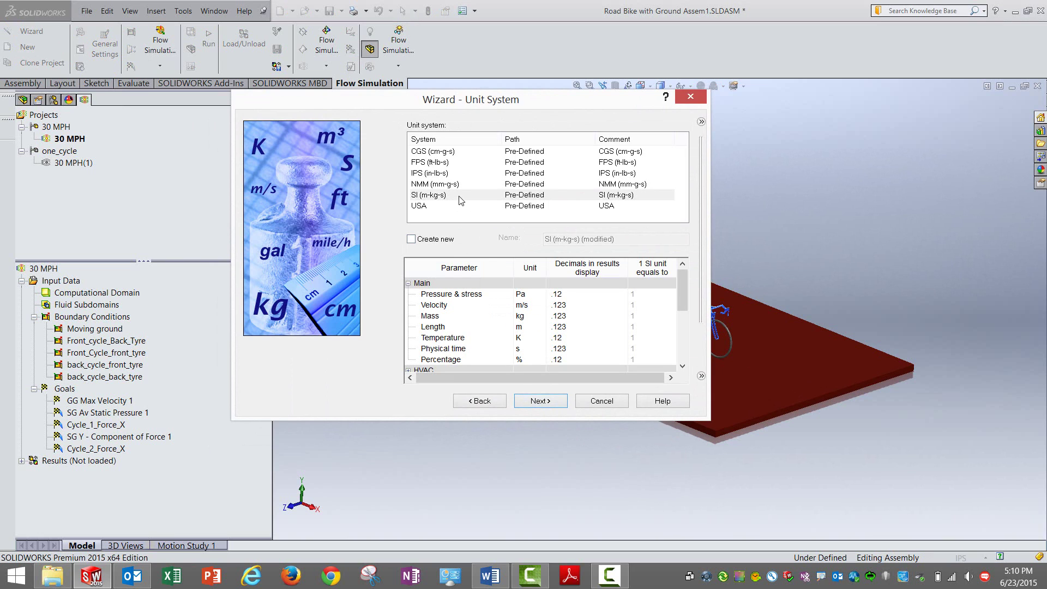
left_click(459, 197)
left_click(545, 402)
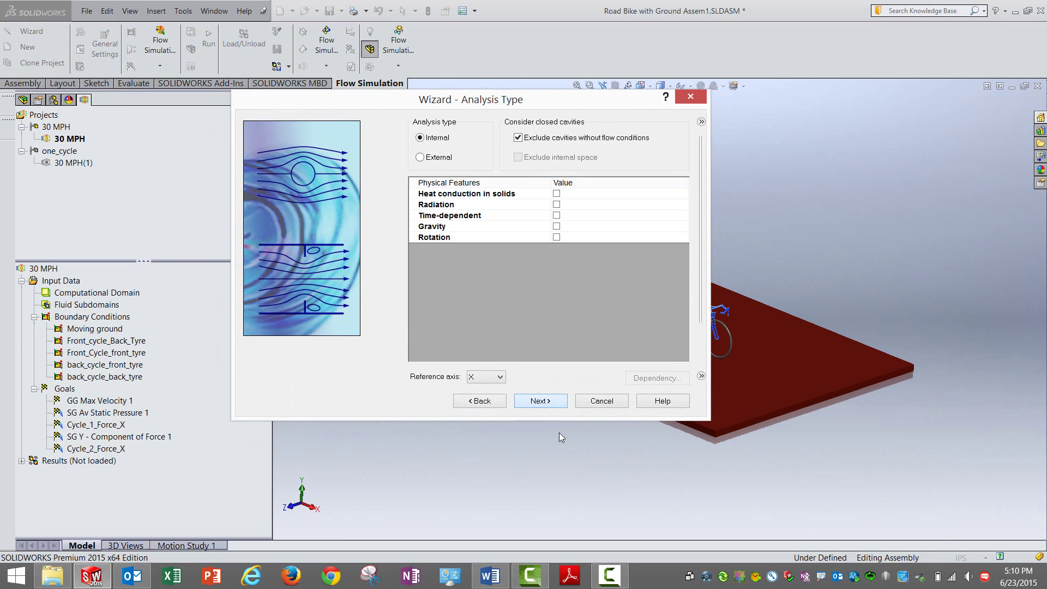
Step: Keep External analysis and add the predefined gas Air as the project fluid
left_click(439, 158)
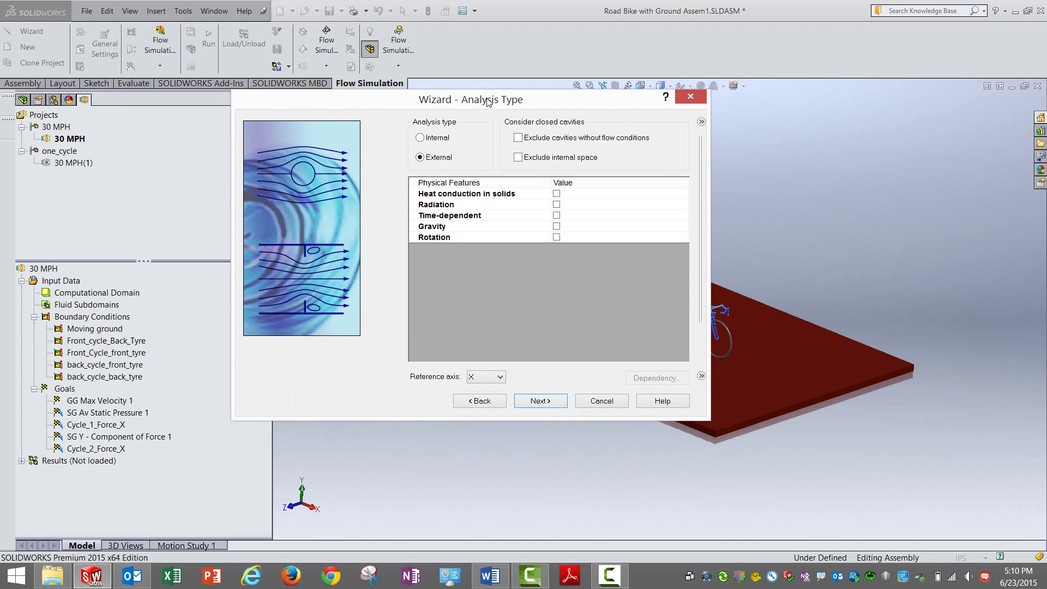
left_click_drag(488, 101, 312, 53)
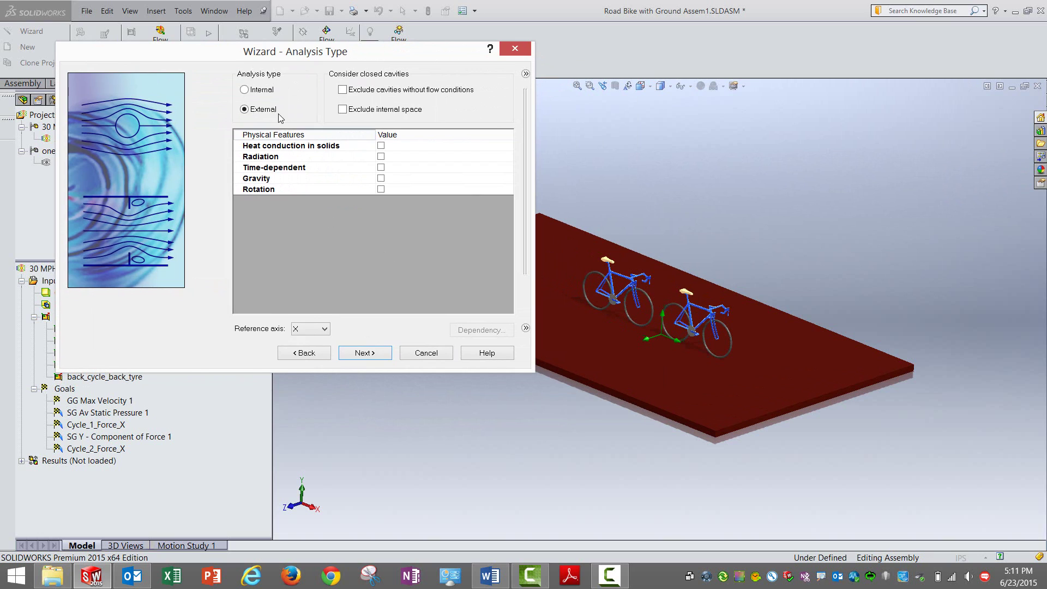
left_click(365, 354)
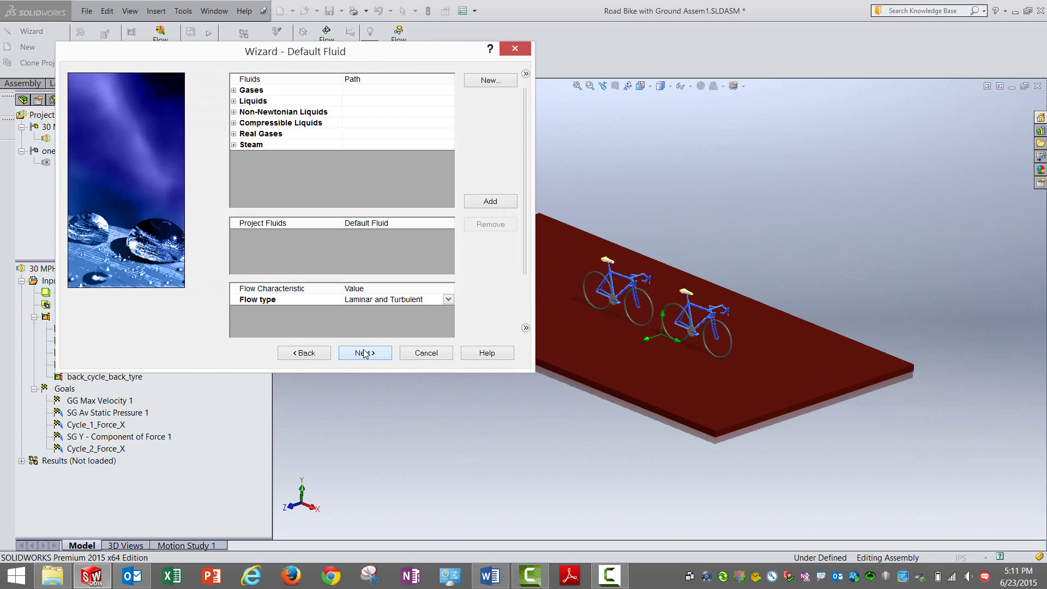
left_click(234, 90)
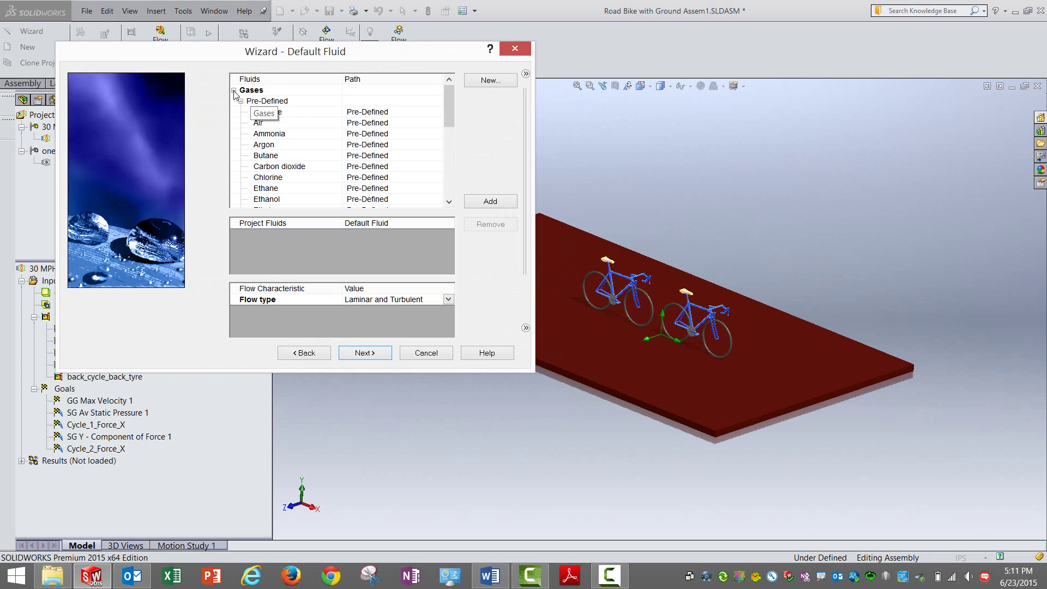
left_click(272, 122)
double_click(273, 122)
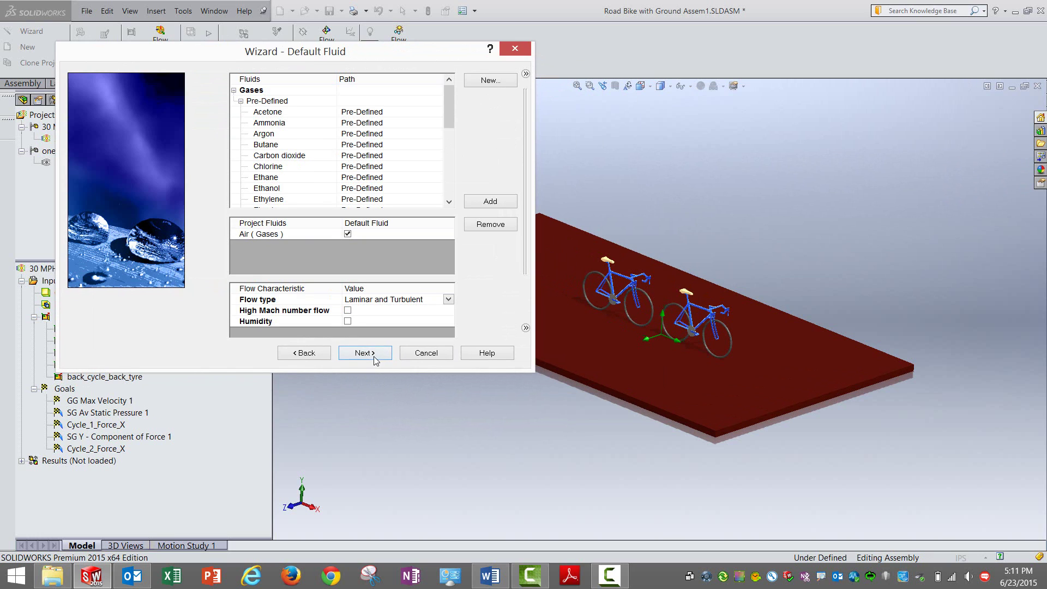
Step: Set the ambient X-direction velocity to -30 m/s and advance to Results and Geometry Resolution
left_click(364, 353)
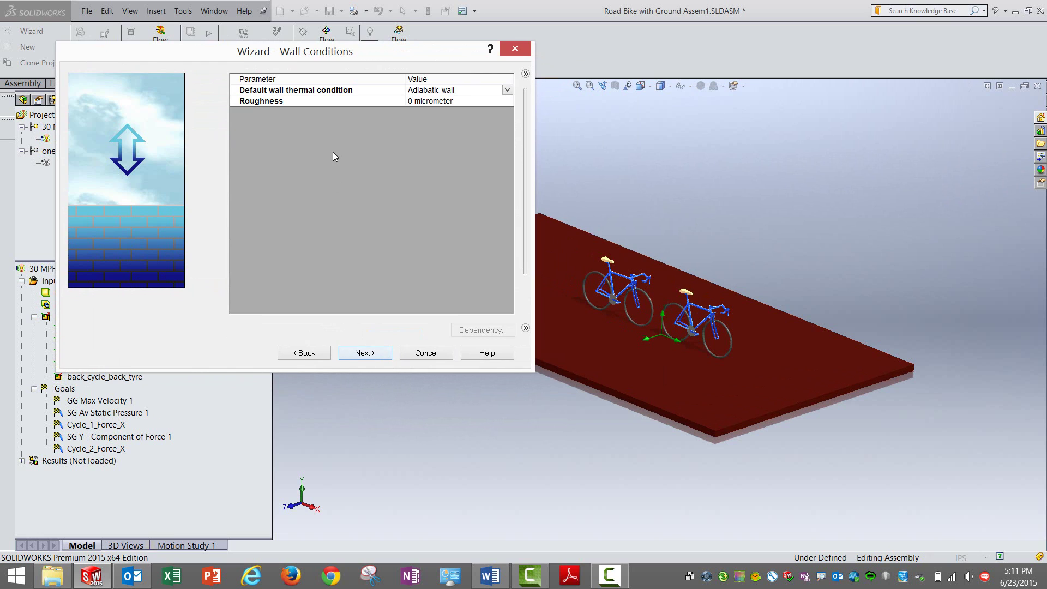
left_click(363, 355)
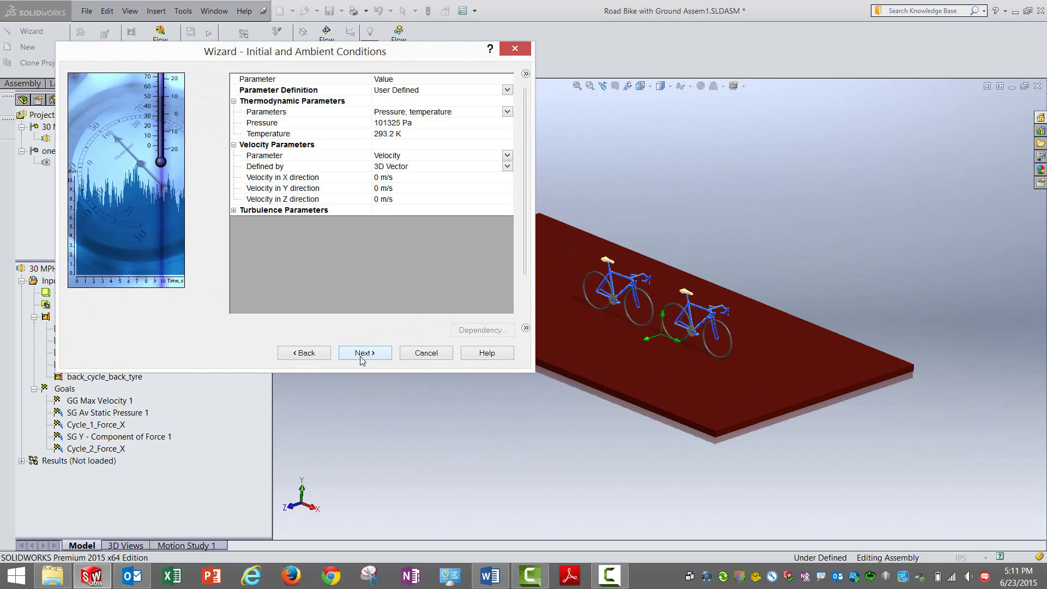
left_click(389, 191)
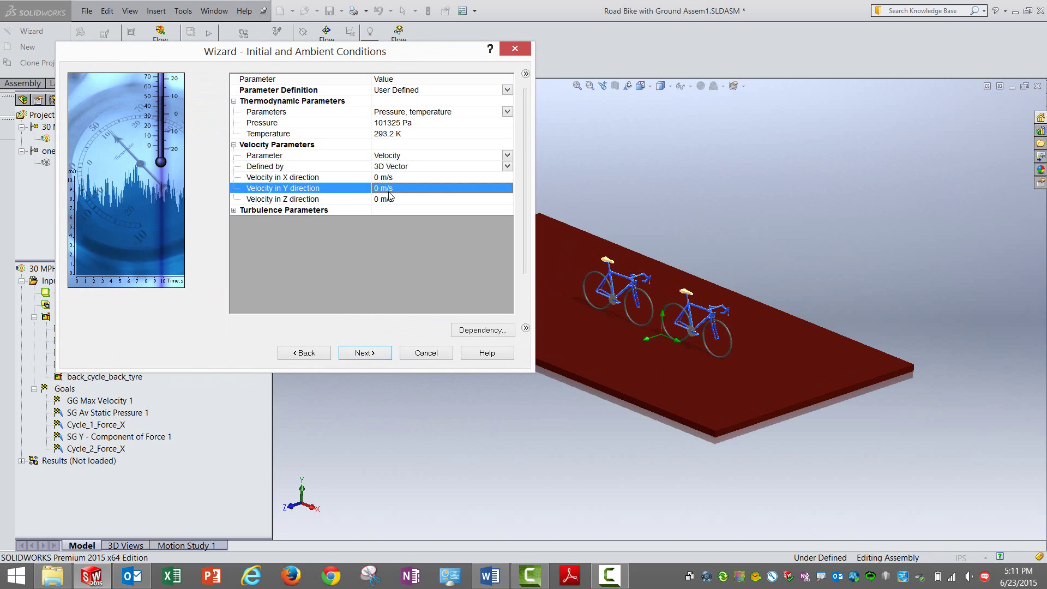
left_click_drag(381, 47, 348, 25)
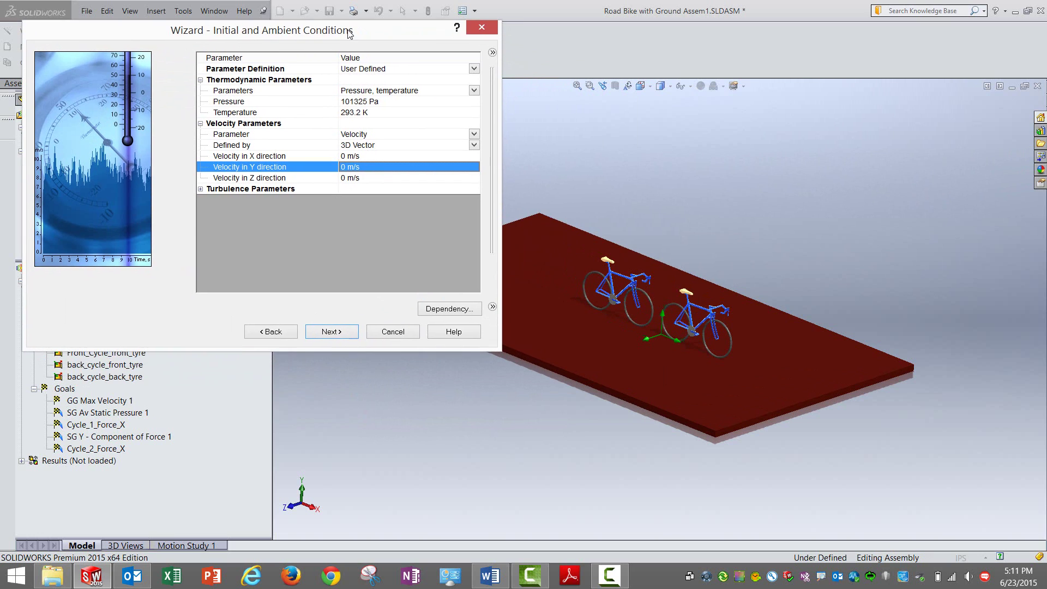
left_click(358, 158)
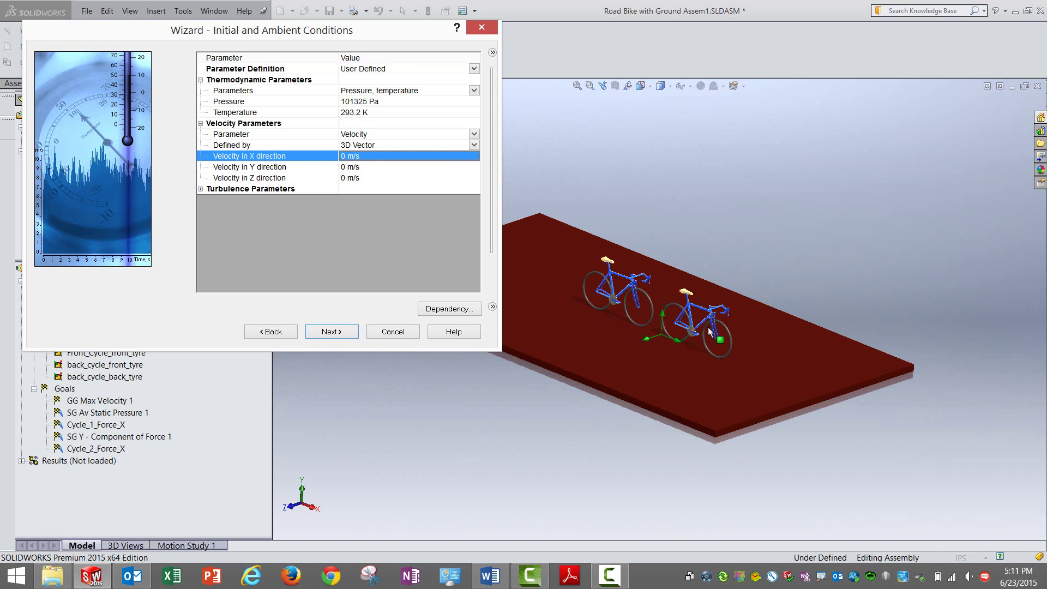
left_click(349, 158)
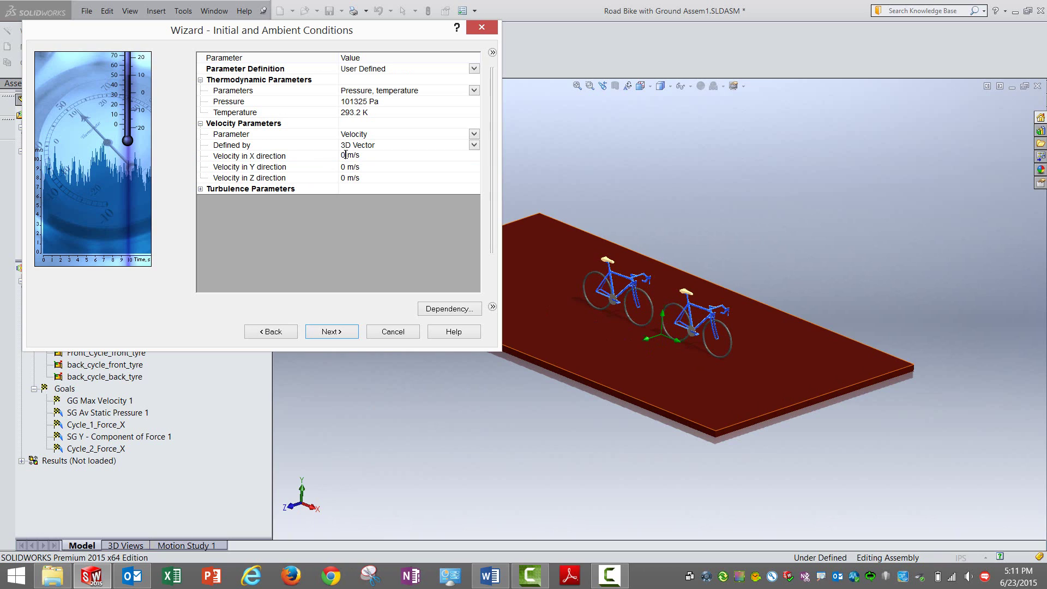
type("-30")
left_click(310, 218)
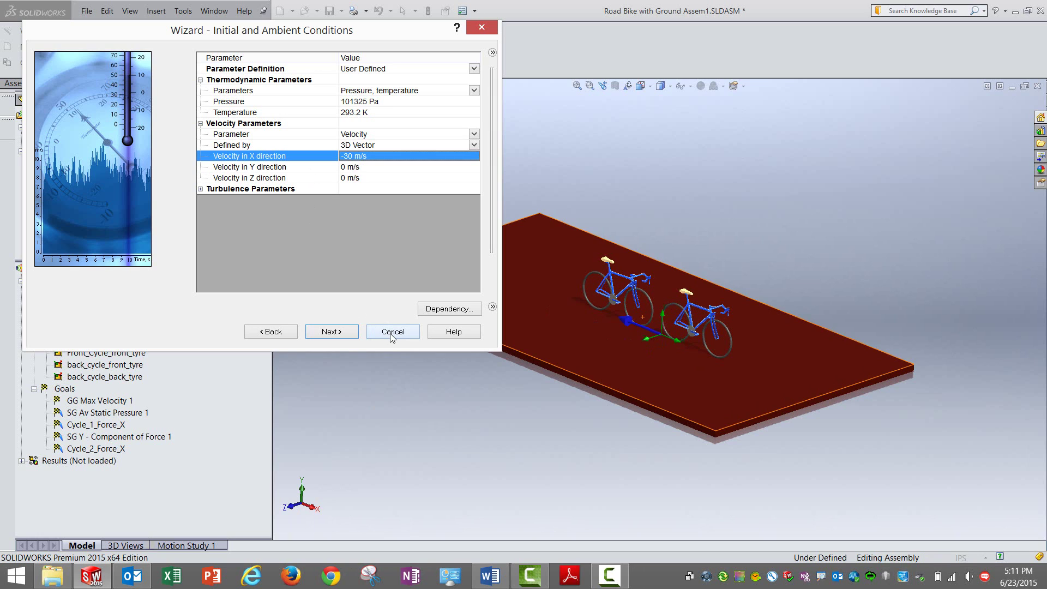
left_click(345, 335)
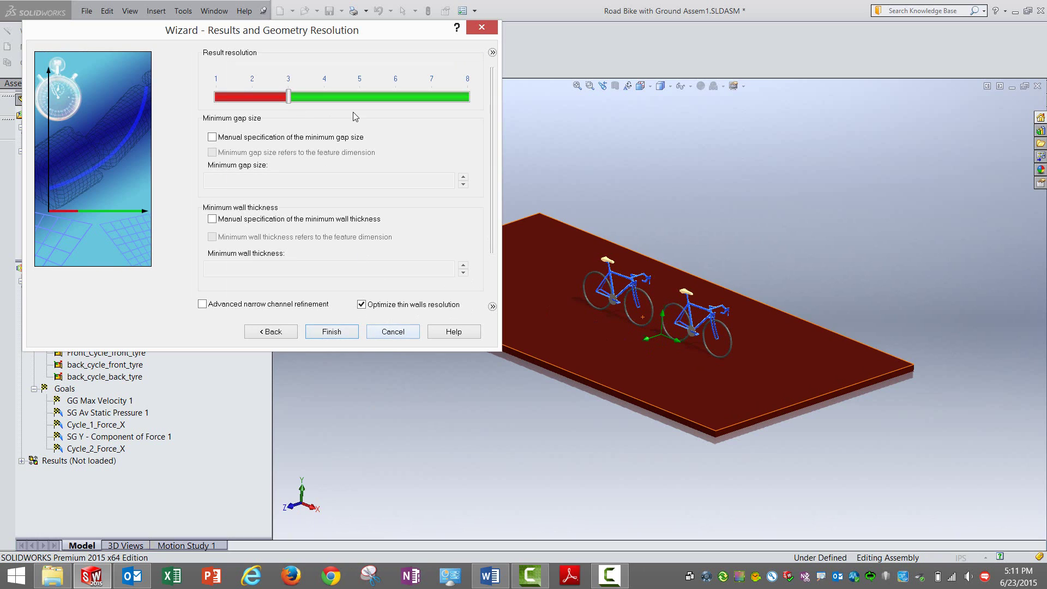
Step: Cancel the wizard, activate the one_cycle 30 MPH(1) project, and fit the single bike in view
left_click(401, 335)
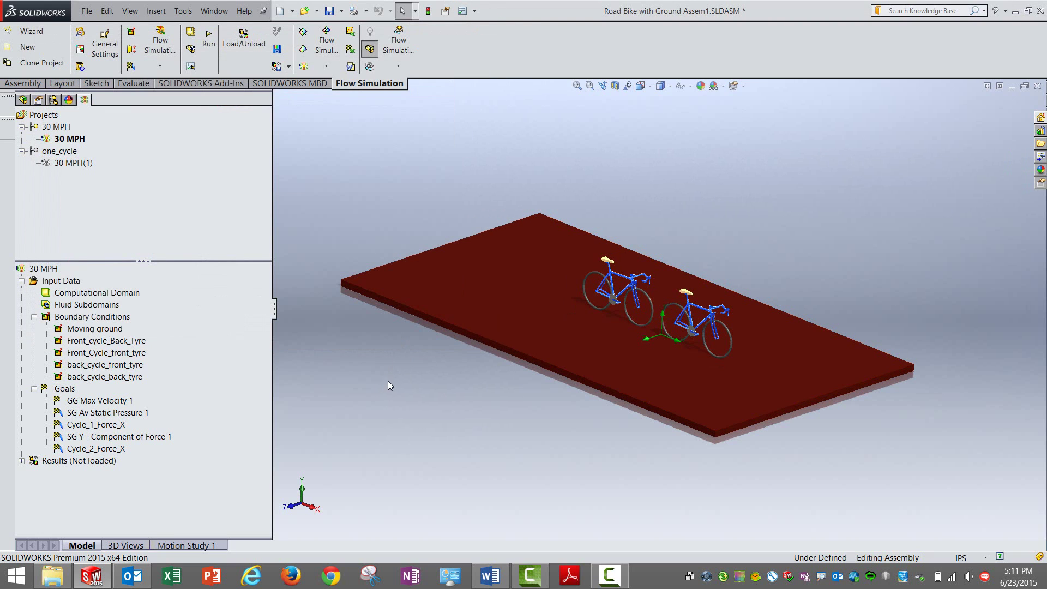
middle_click_drag(391, 386, 470, 387)
scroll(600, 294, "down", 4)
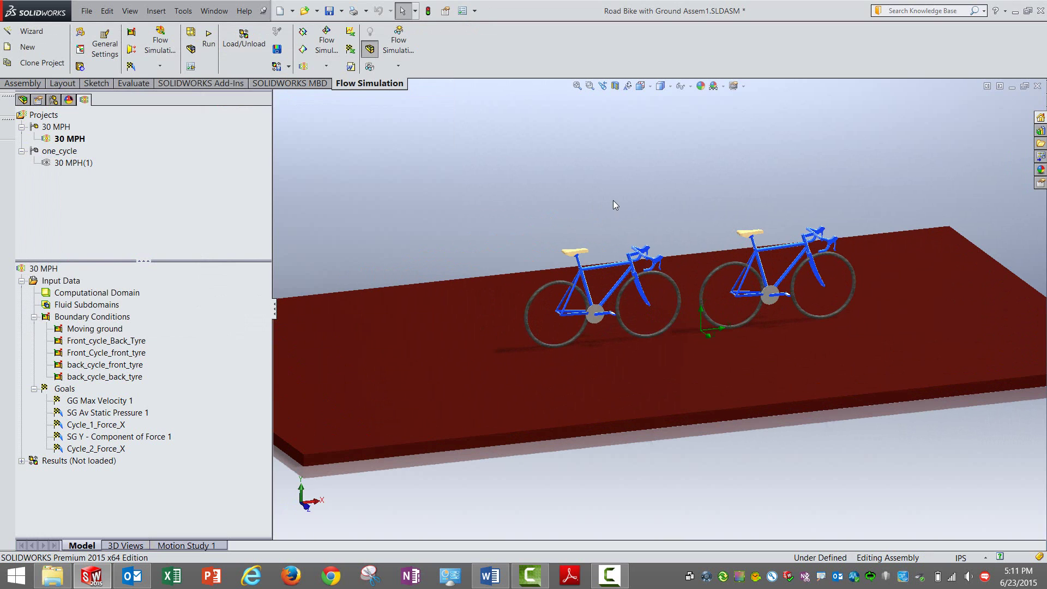
middle_click_drag(614, 202, 531, 223)
right_click(80, 164)
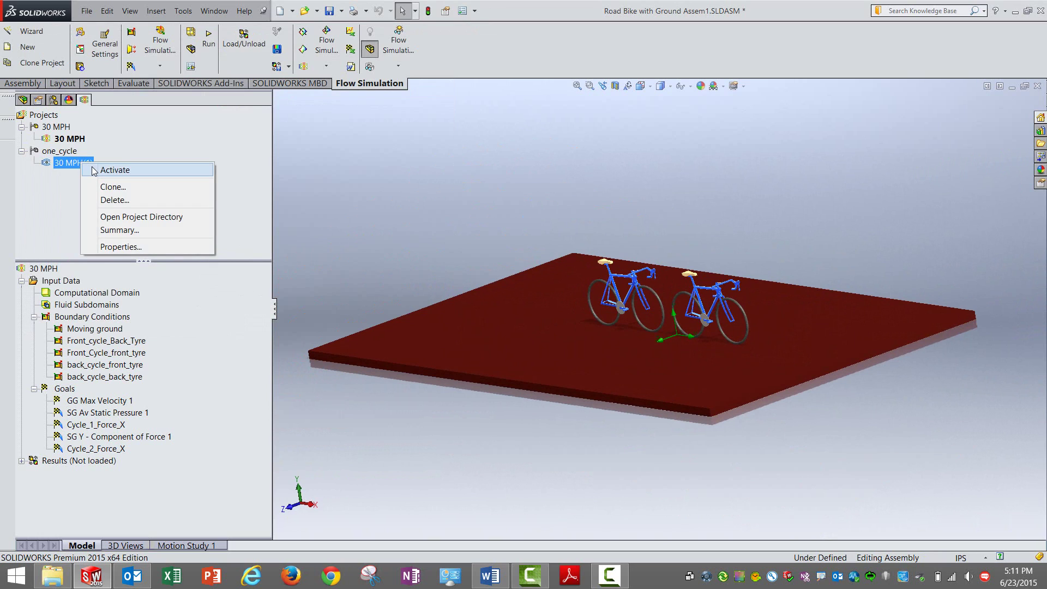
left_click(109, 171)
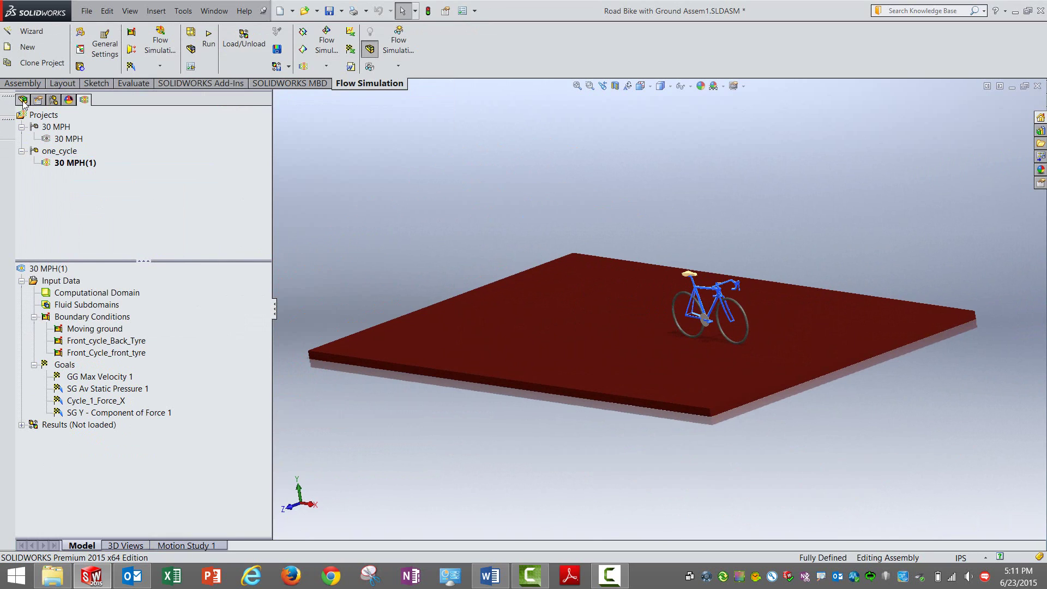
mouse_move(441, 188)
middle_mouse_down()
mouse_move(453, 162)
mouse_move(441, 171)
mouse_move(459, 189)
middle_mouse_up()
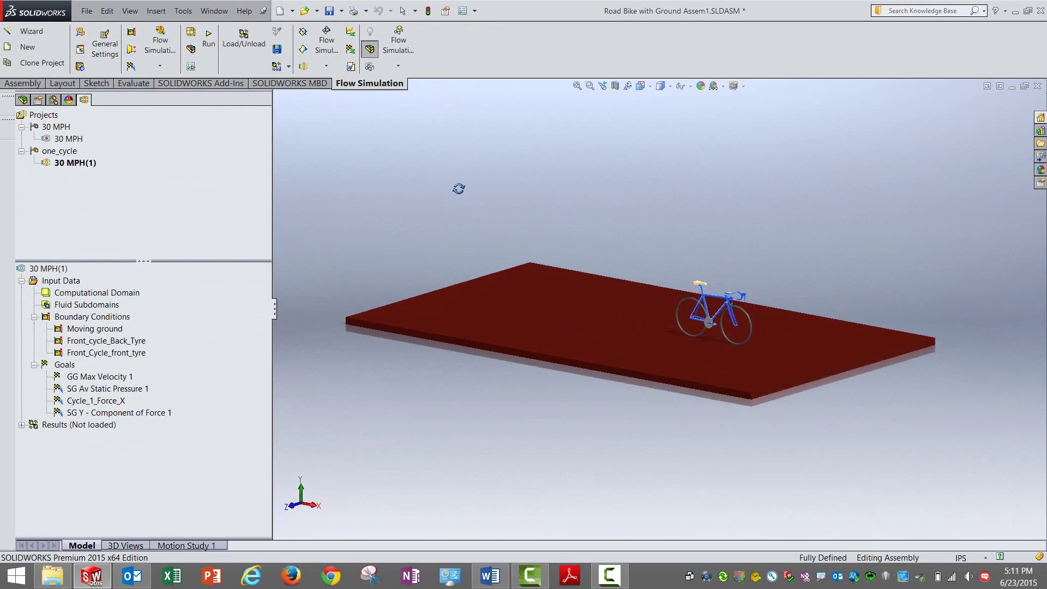
left_click(578, 87)
left_click_drag(185, 264, 194, 181)
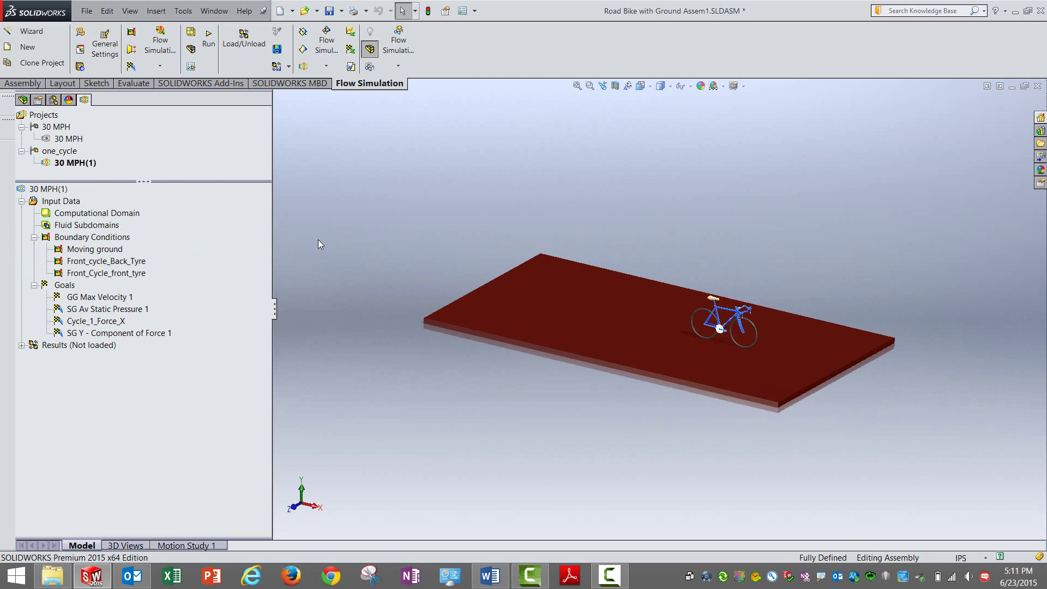
right_click(69, 202)
left_click(117, 255)
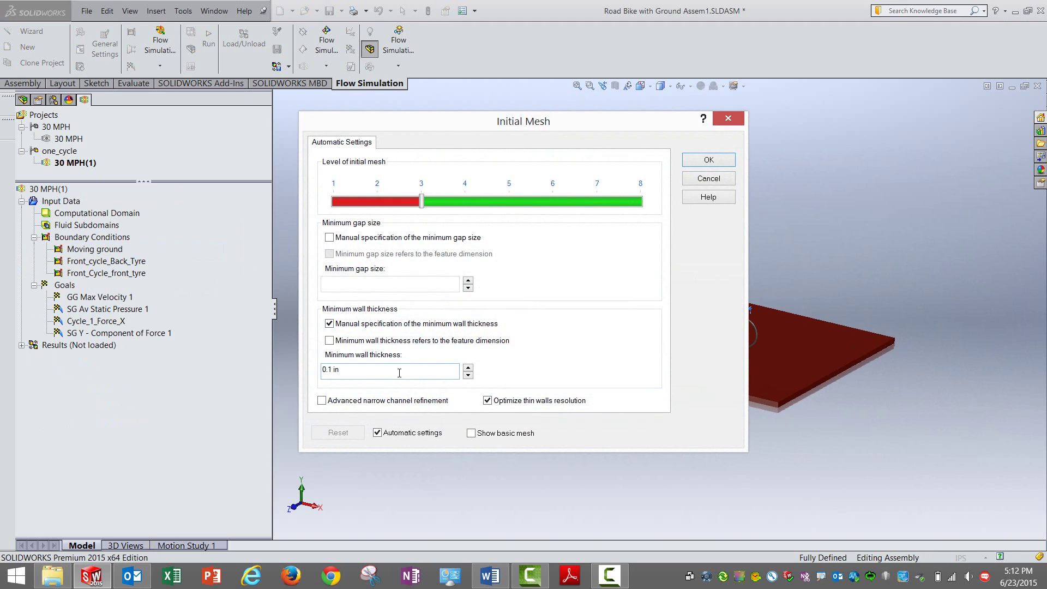
left_click_drag(399, 373, 307, 373)
left_click_drag(431, 126, 226, 45)
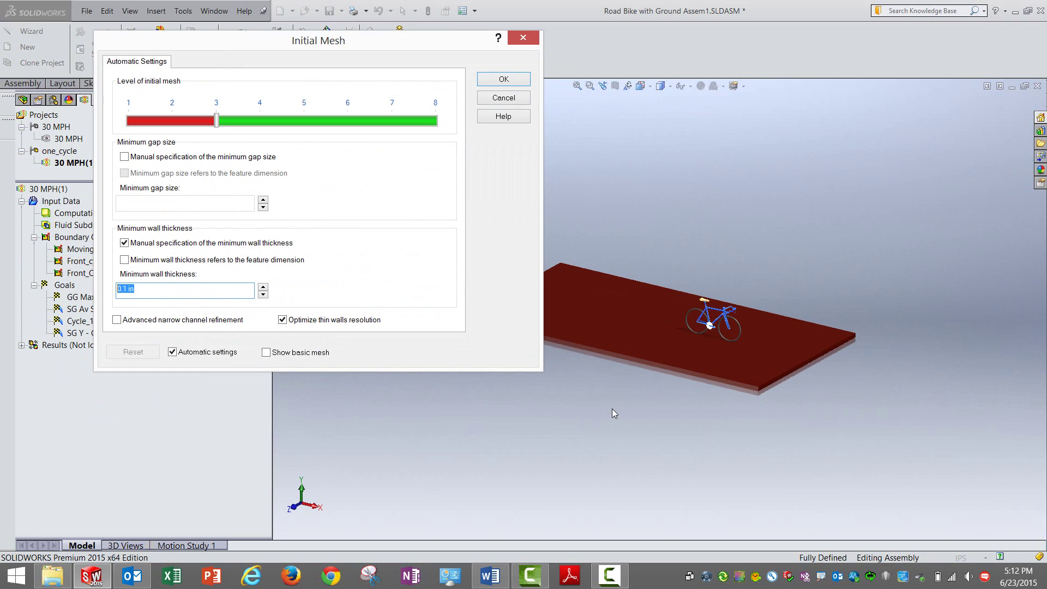
left_click(673, 235)
scroll(698, 319, "down", 3)
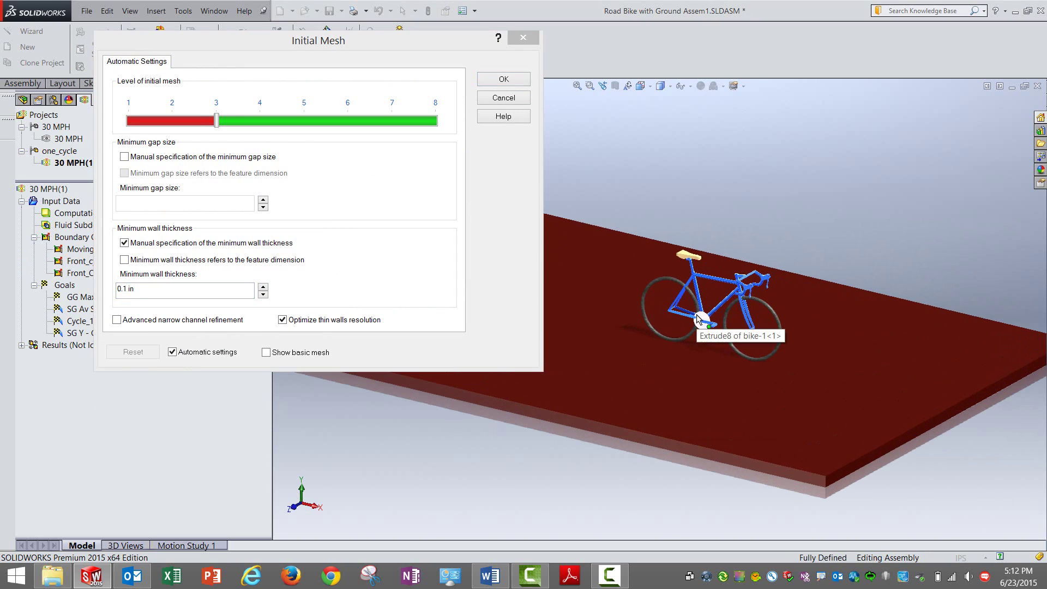
scroll(697, 319, "down", 4)
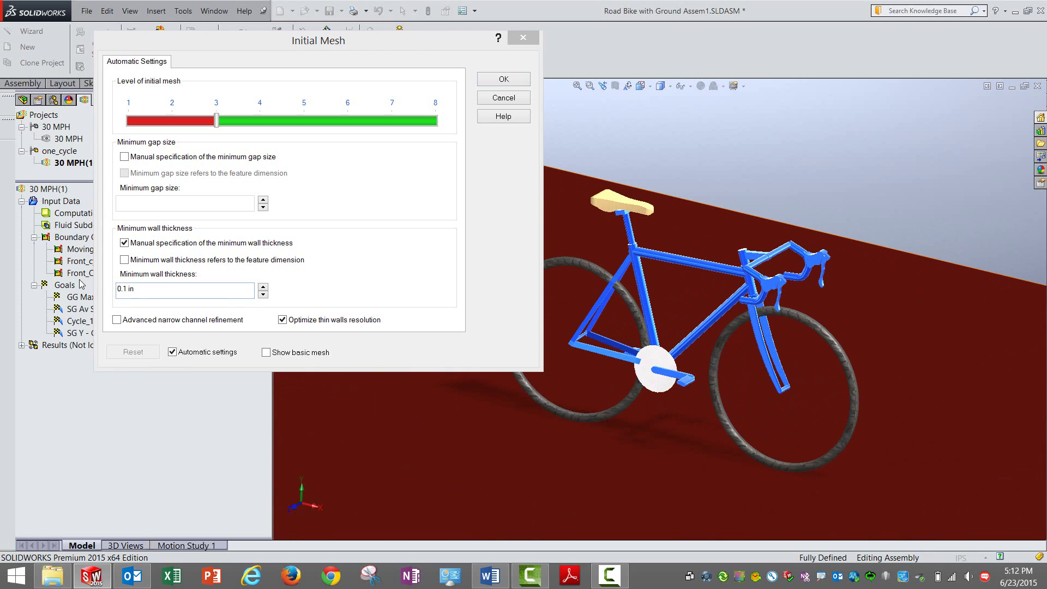
left_click(101, 287)
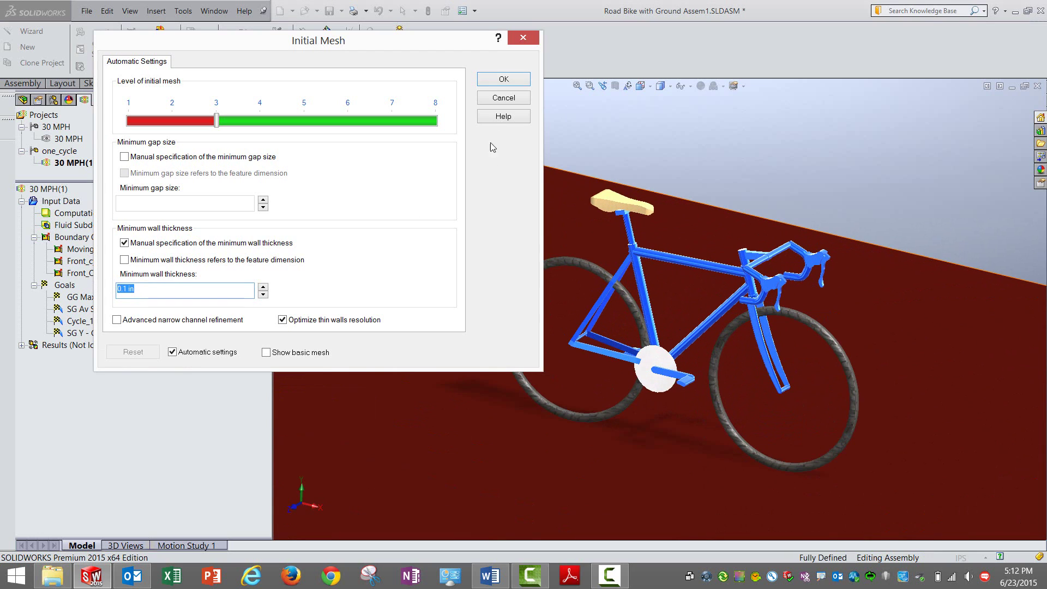
left_click(502, 103)
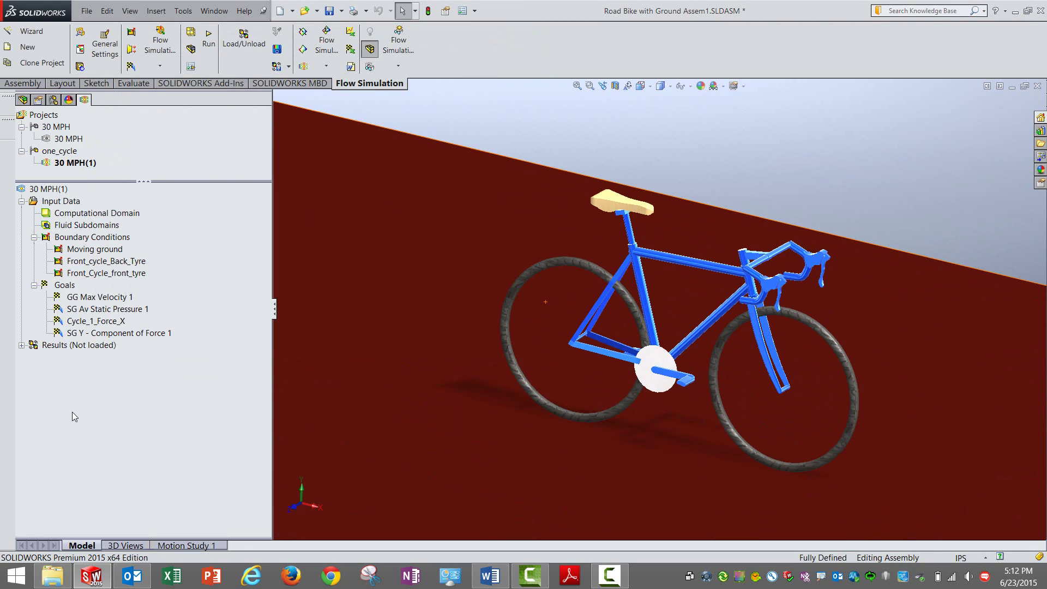
left_click(579, 87)
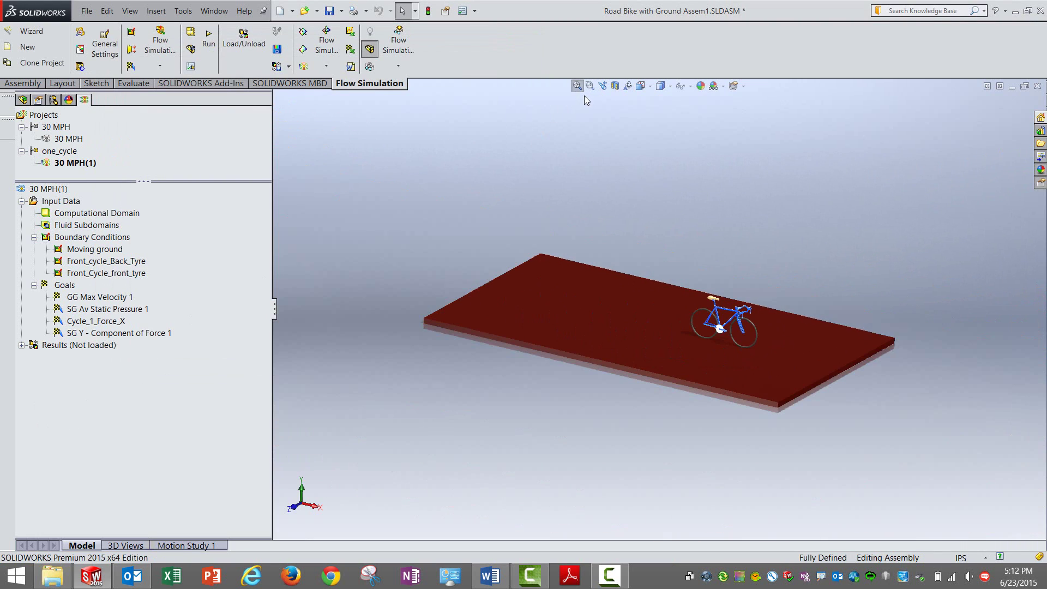
right_click(102, 240)
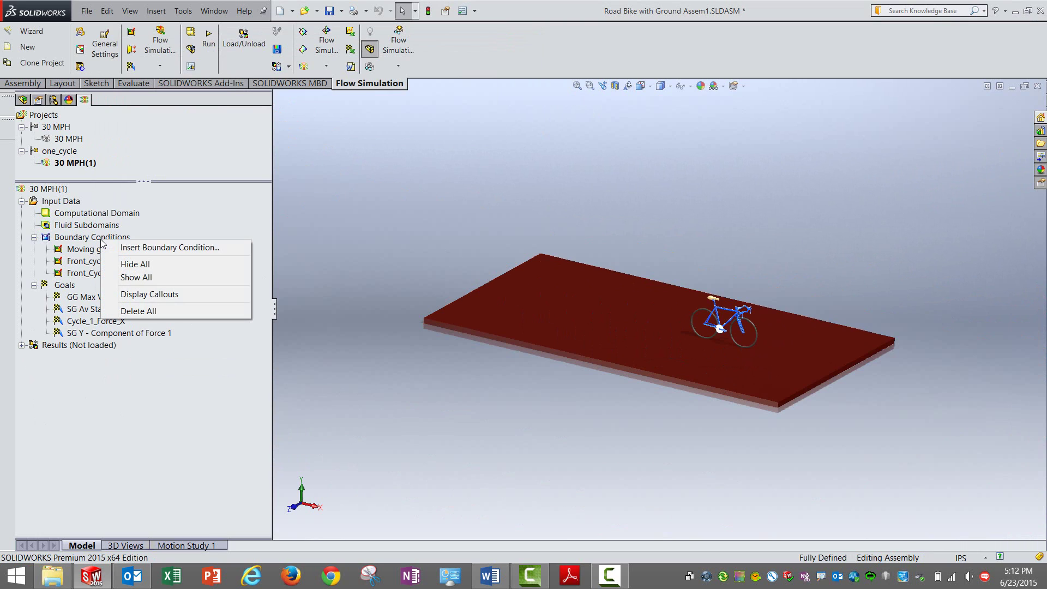
left_click(120, 246)
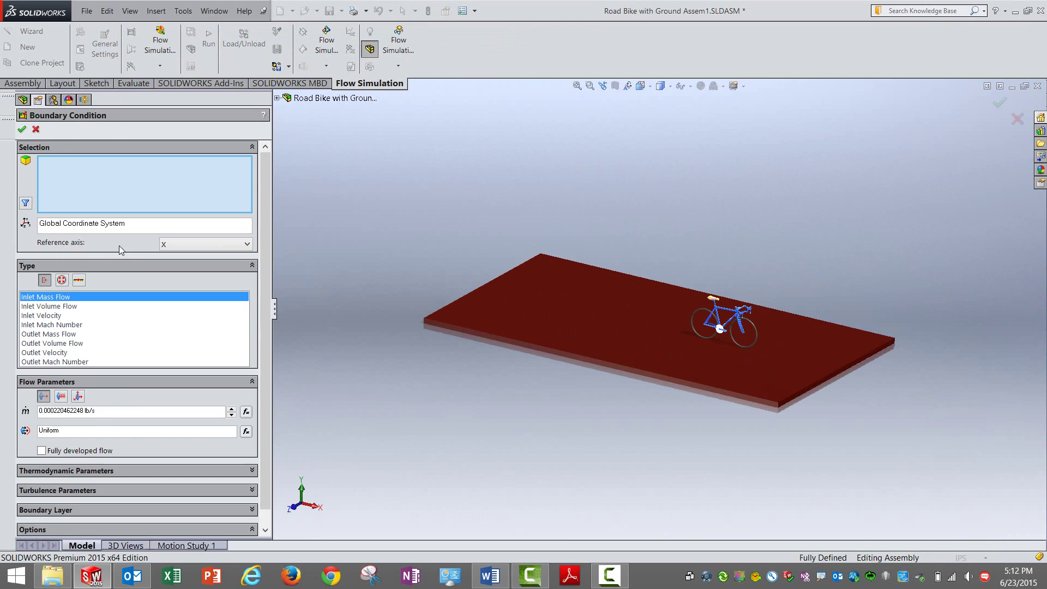
left_click(79, 281)
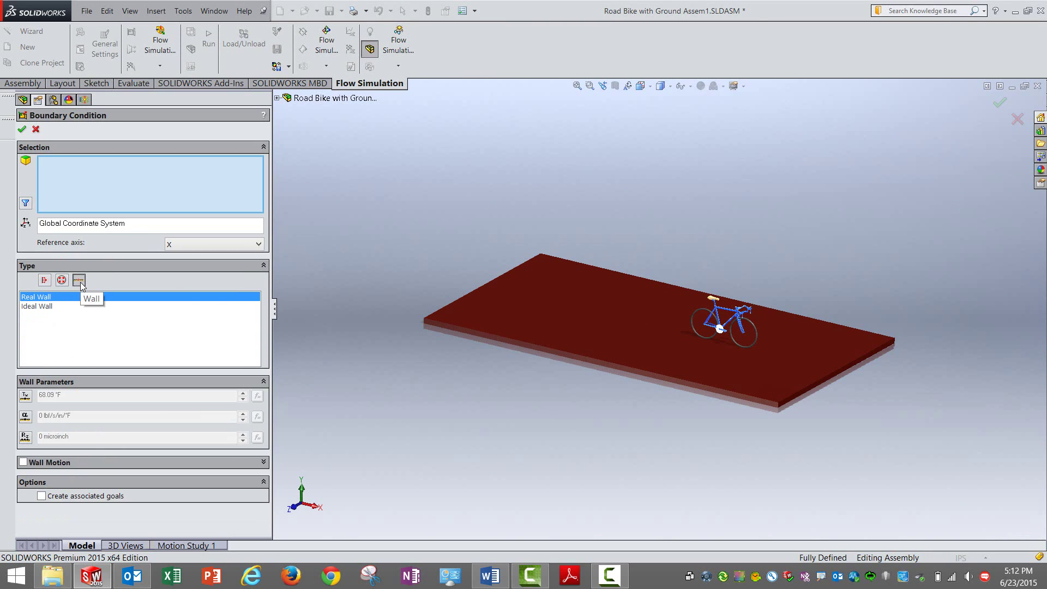
left_click(52, 463)
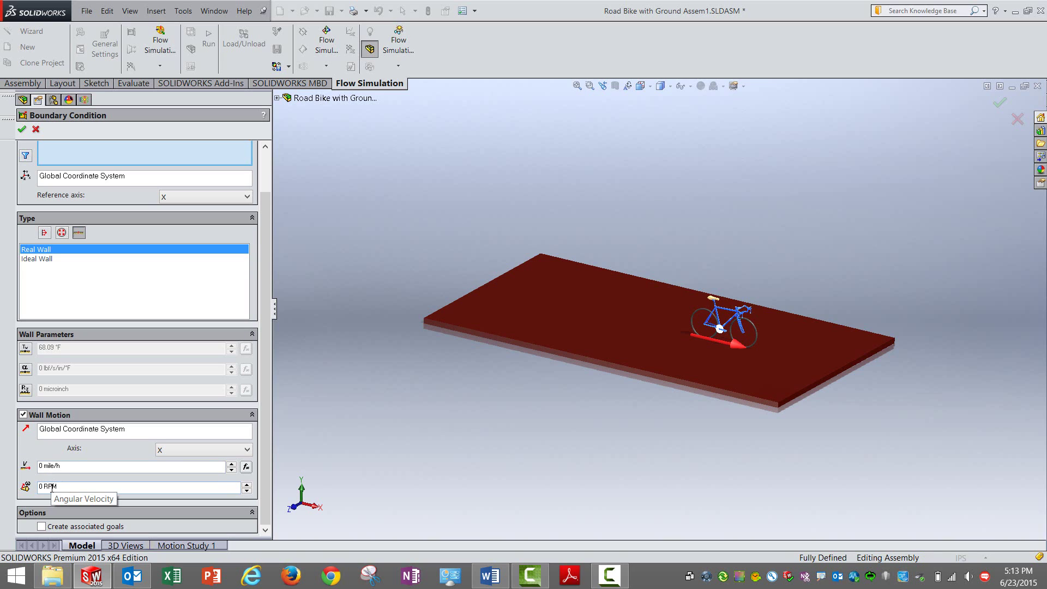
left_click(36, 129)
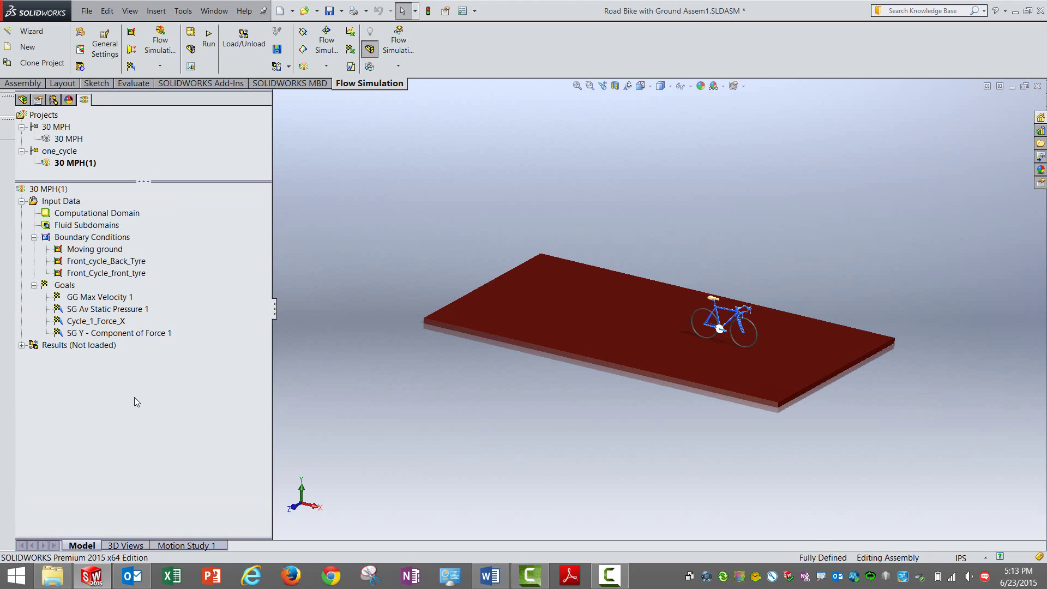
Step: Review the Moving ground condition's -30 mile/h ground velocity and close it
right_click(109, 253)
left_click(126, 257)
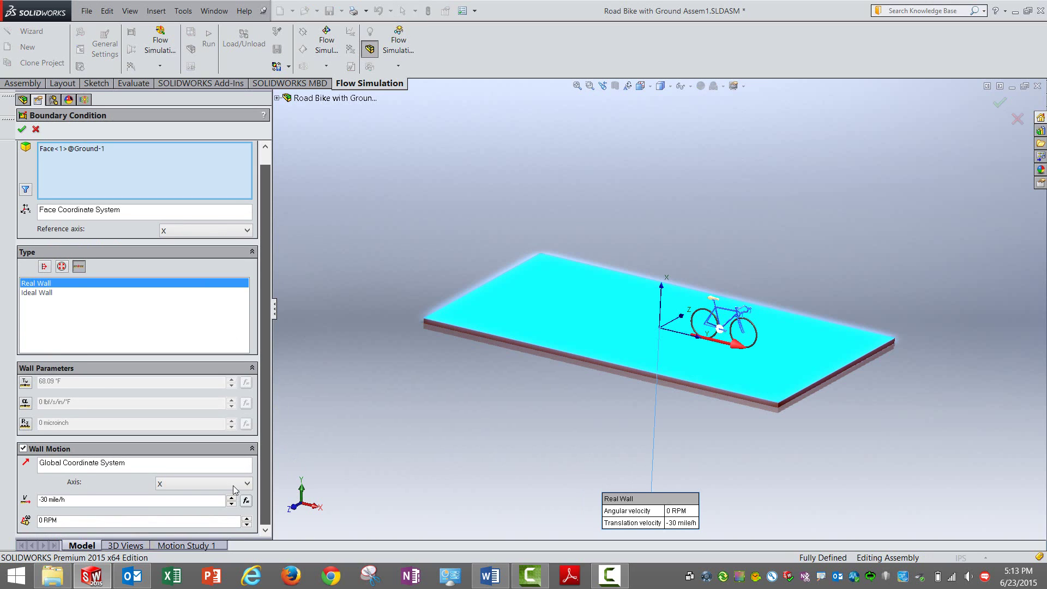
double_click(71, 499)
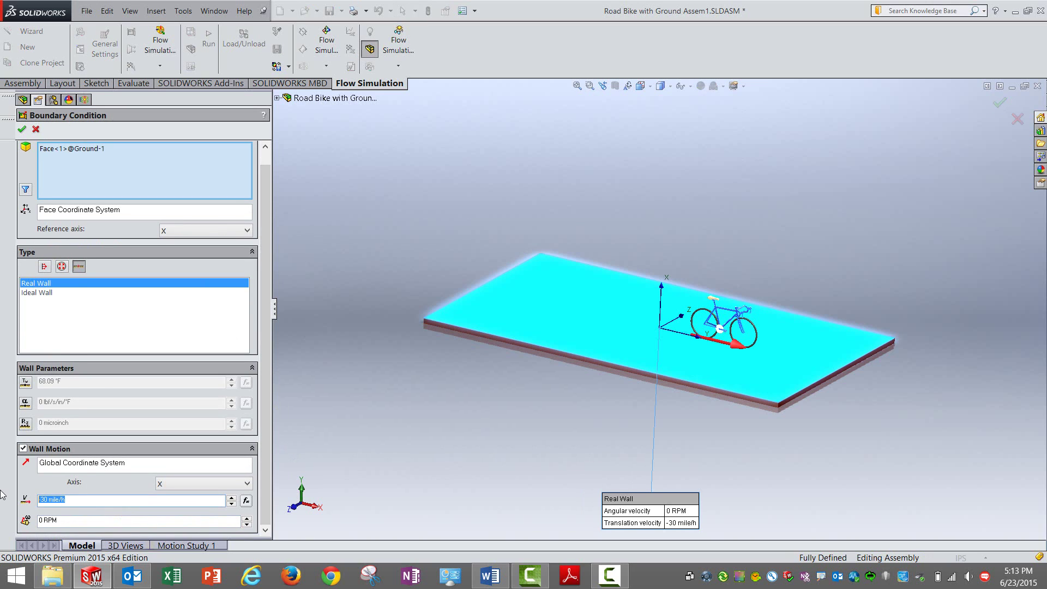
left_click(34, 129)
Step: Check the Front_cycle_Back_Tyre condition's -80 RPM angular velocity, then cancel without changes
right_click(95, 263)
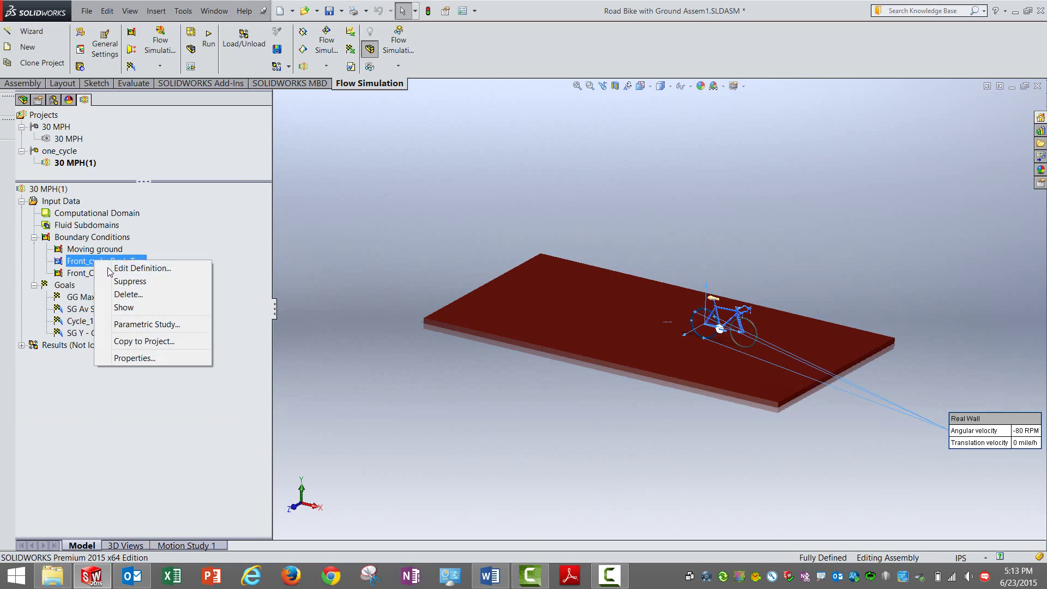
left_click(110, 269)
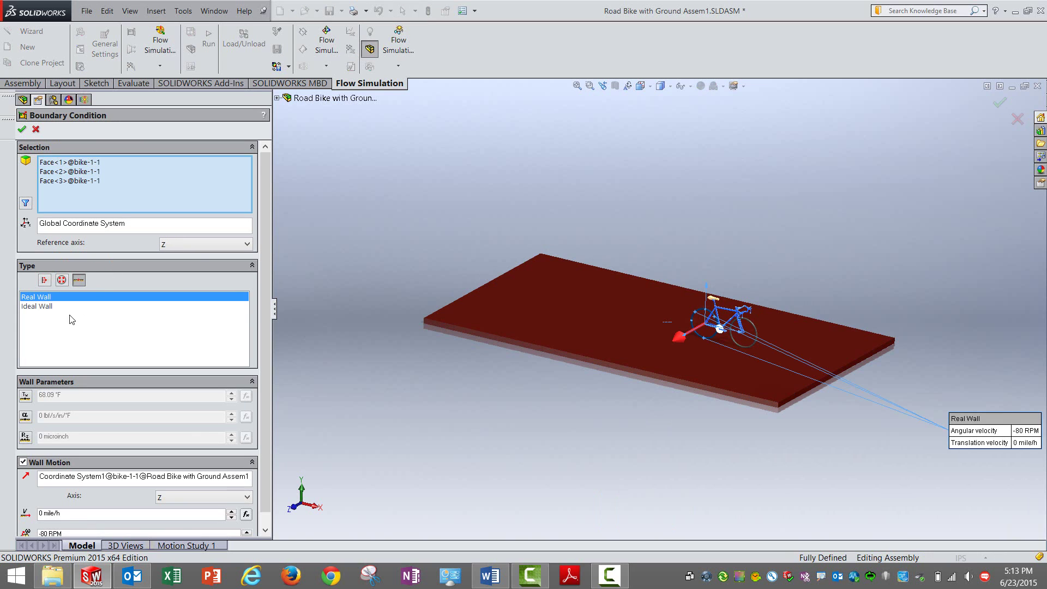
scroll(267, 364, "down", 1)
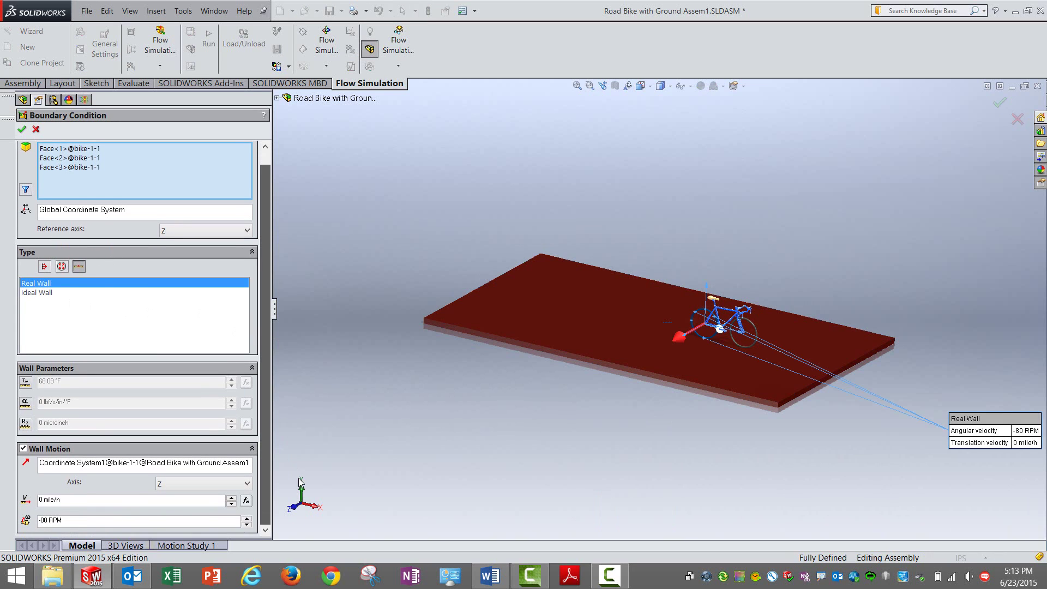
double_click(60, 520)
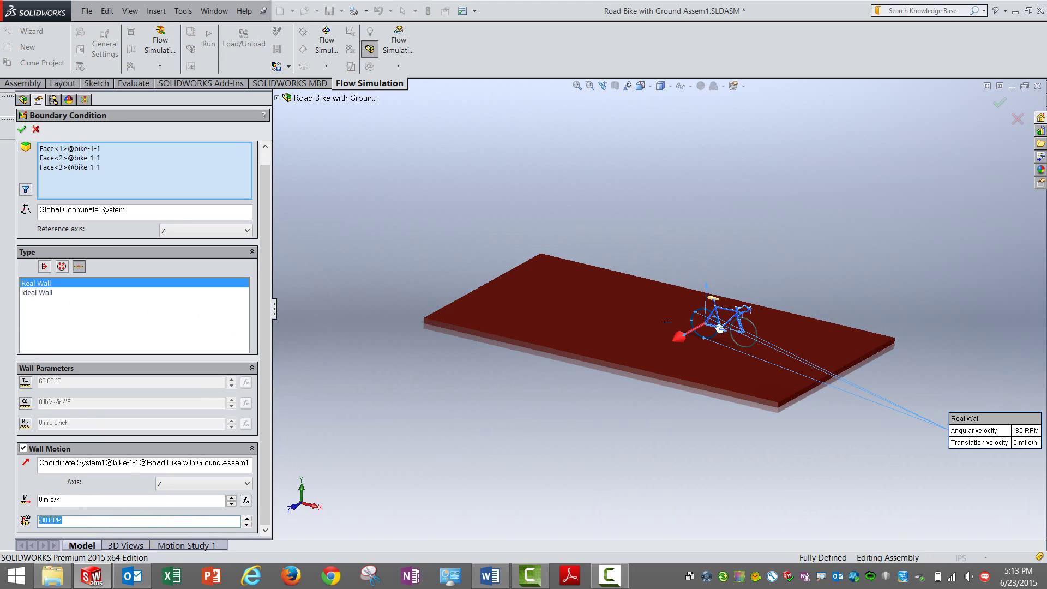
left_click(36, 130)
Step: Open the Front_Cycle_front_tyre boundary condition's definition and scroll through its settings
right_click(104, 273)
left_click(117, 281)
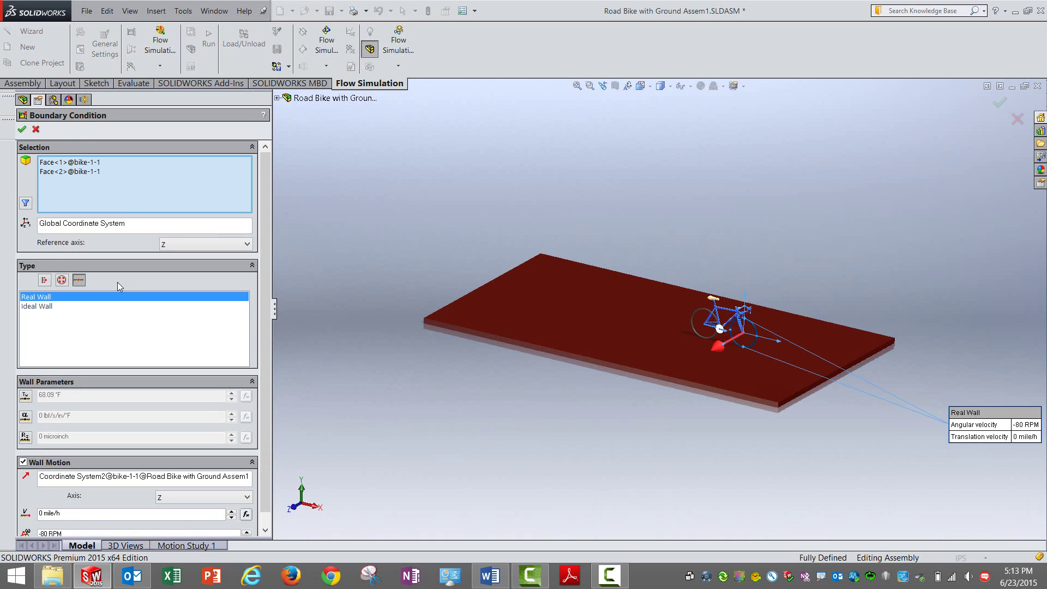
scroll(92, 461, "down", 1)
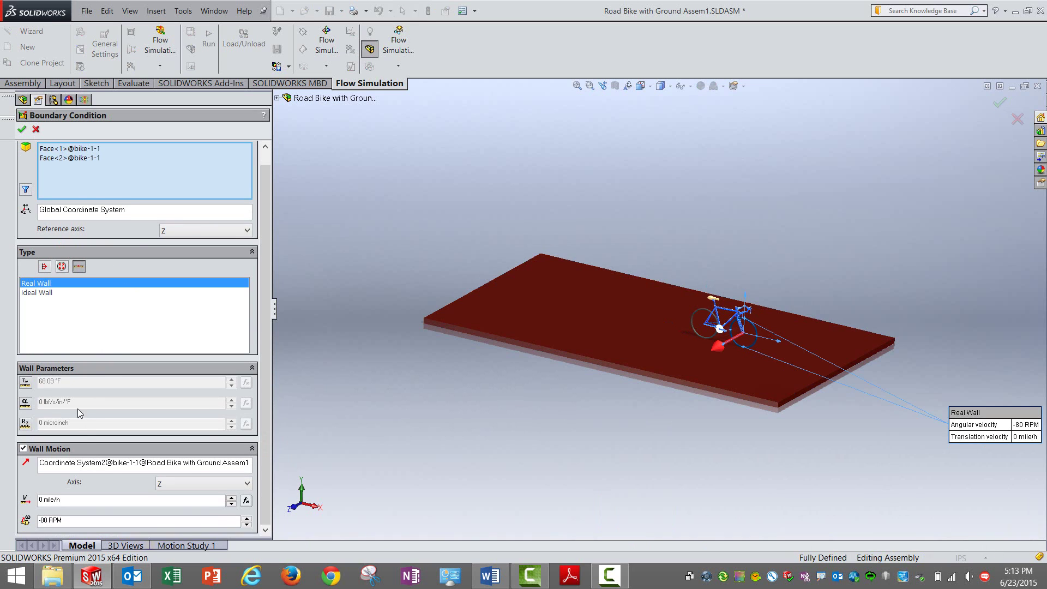
Step: Cancel the Front_Cycle_front_tyre boundary condition PropertyManager without edits
left_click(36, 130)
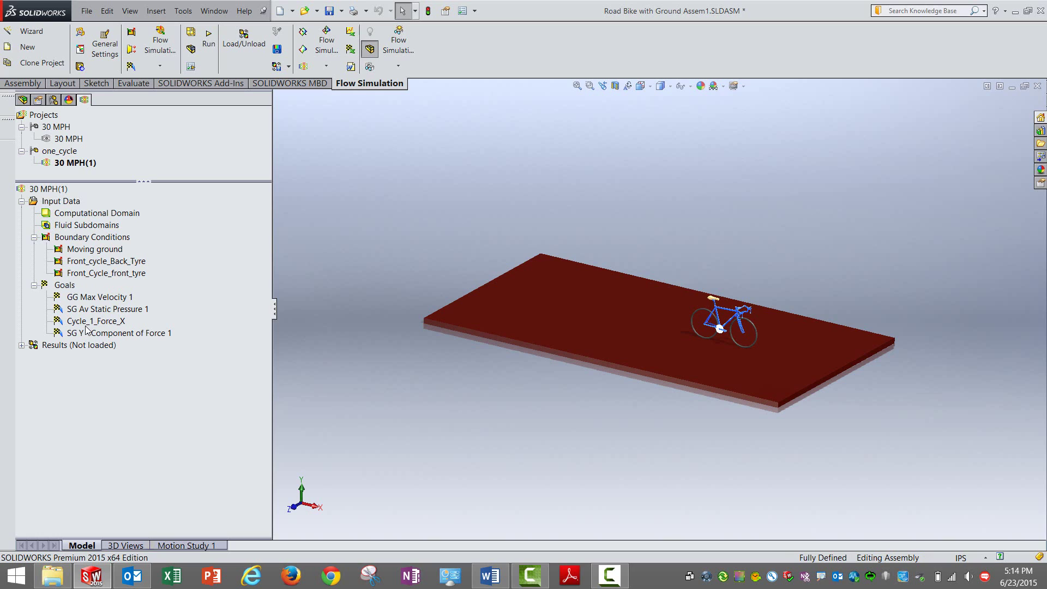
right_click(98, 301)
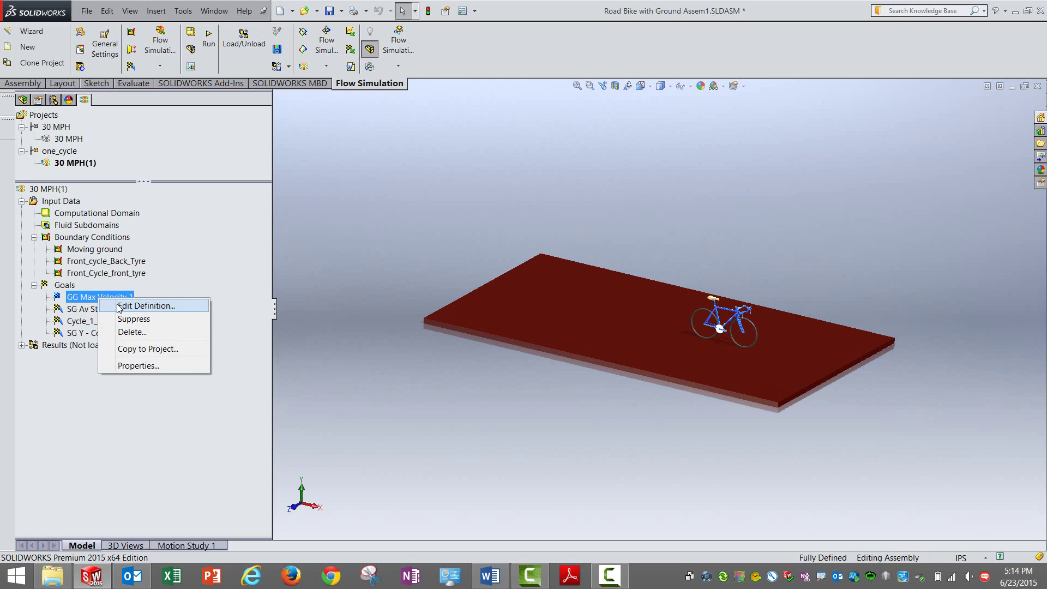
left_click(117, 304)
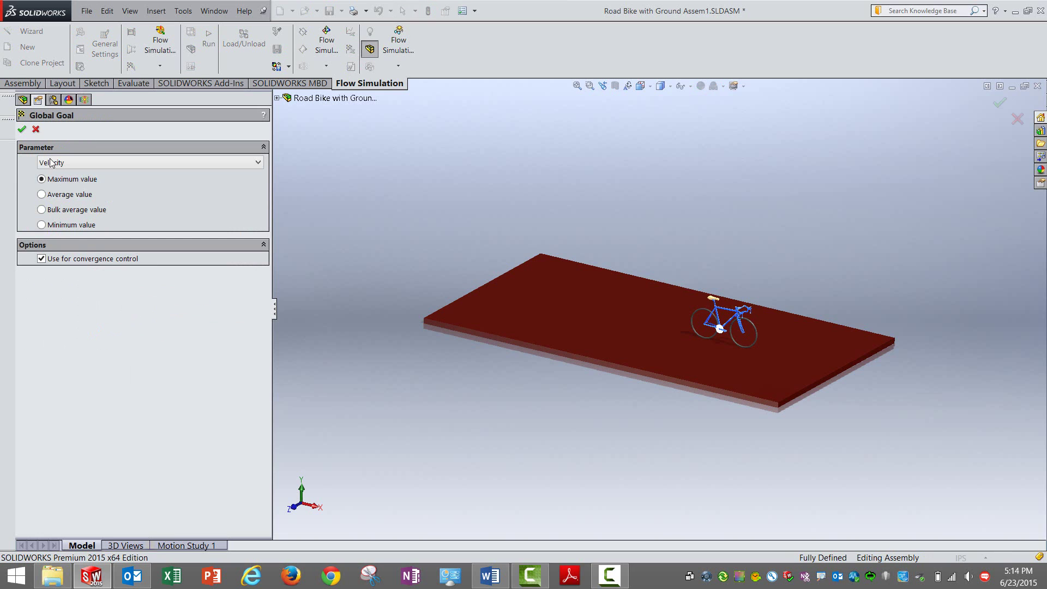
left_click(35, 129)
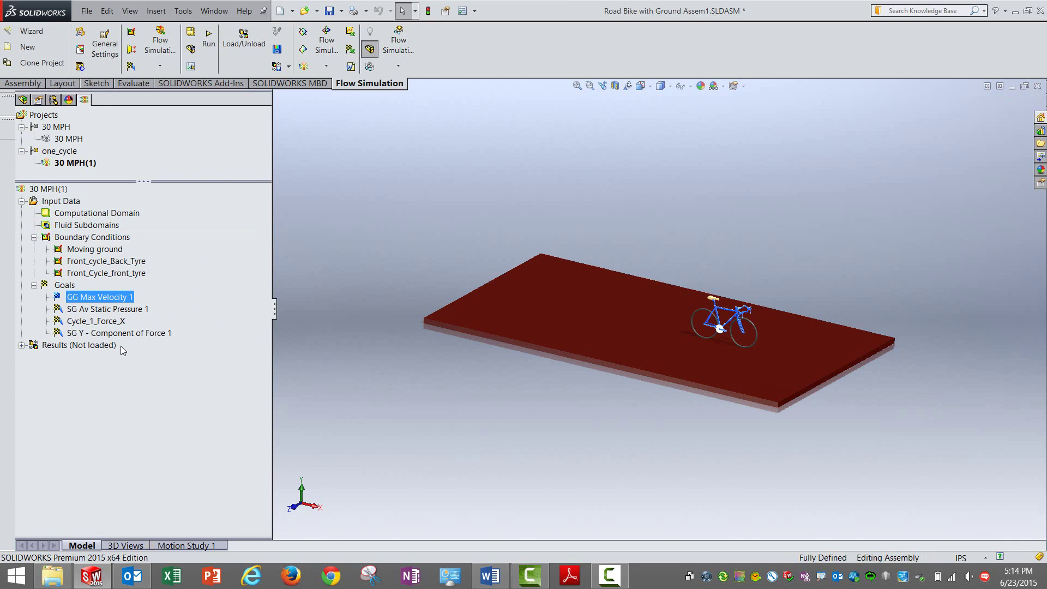
left_click(116, 311)
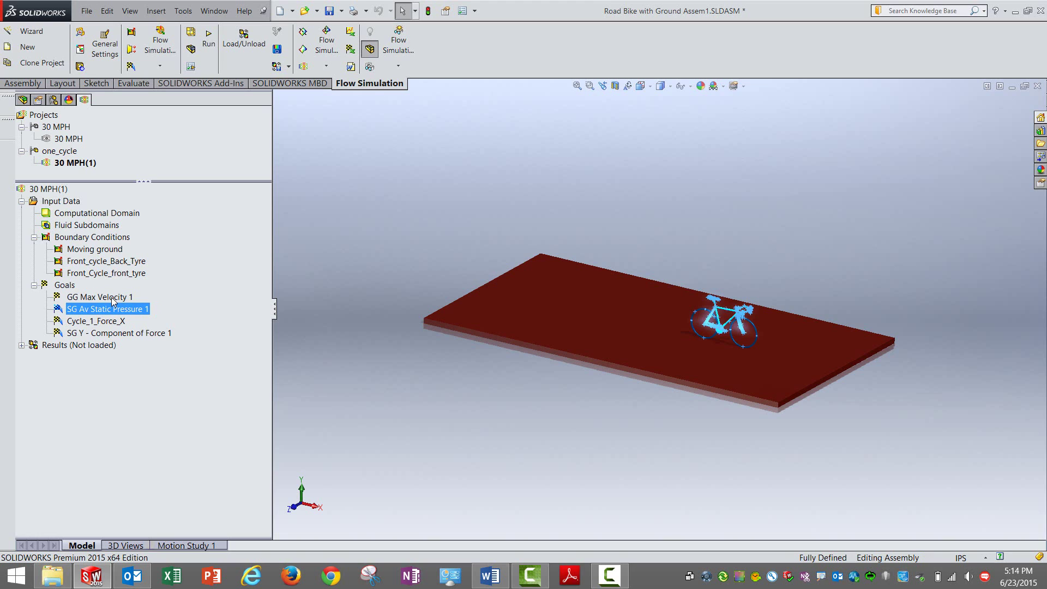
left_click(112, 297)
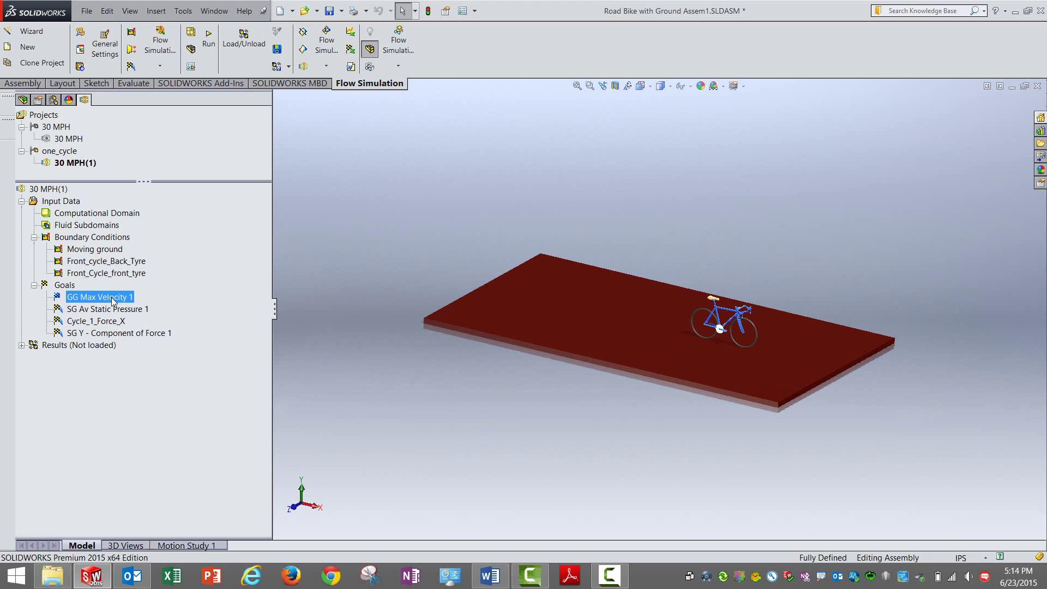
right_click(106, 325)
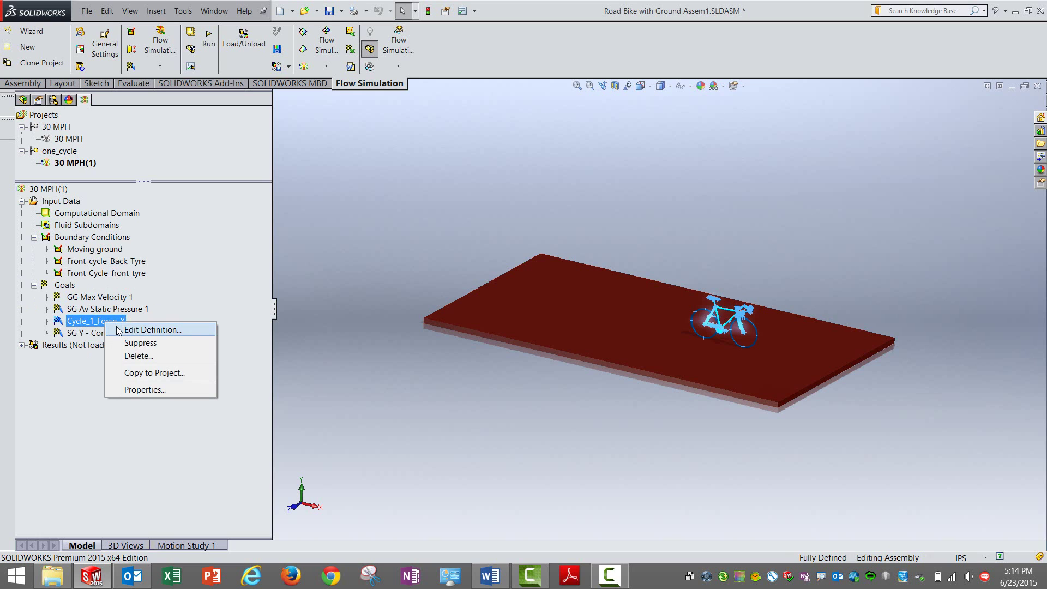
left_click(118, 331)
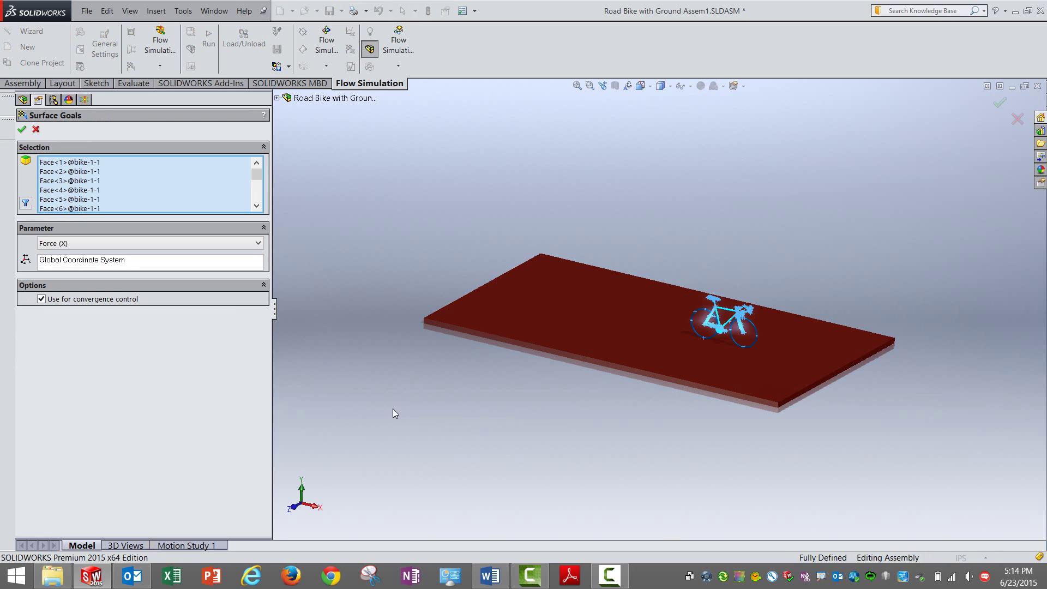
scroll(750, 322, "down", 10)
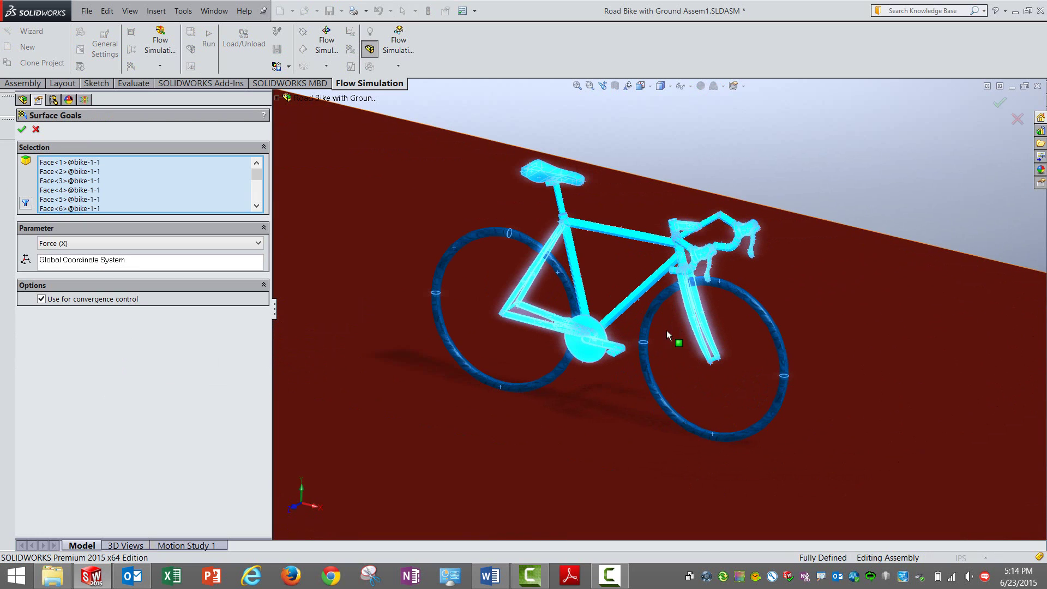
scroll(524, 251, "up", 10)
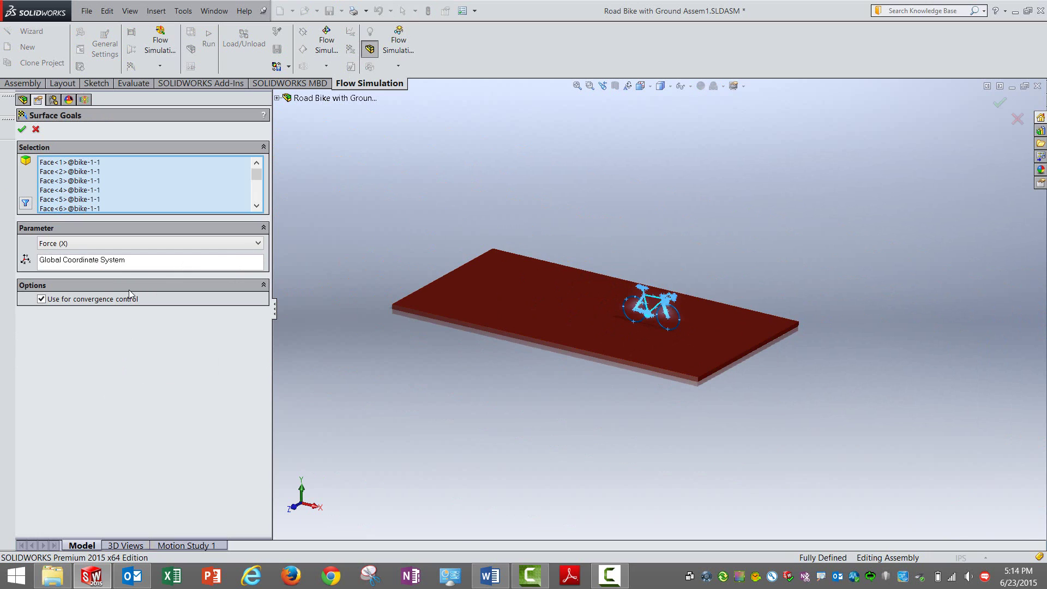
left_click(127, 246)
left_click(127, 249)
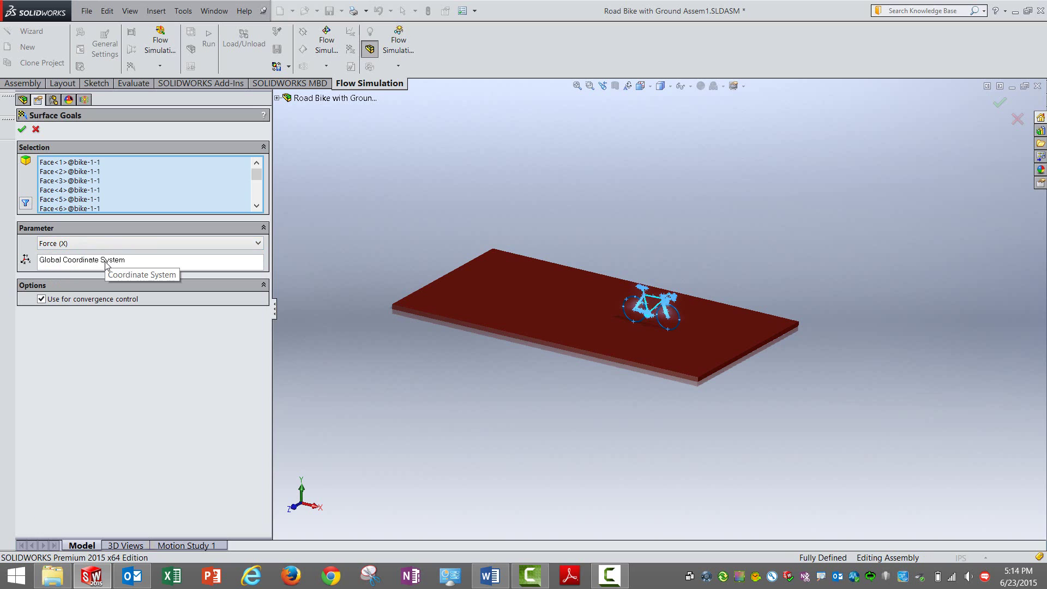
left_click(107, 265)
left_click(23, 129)
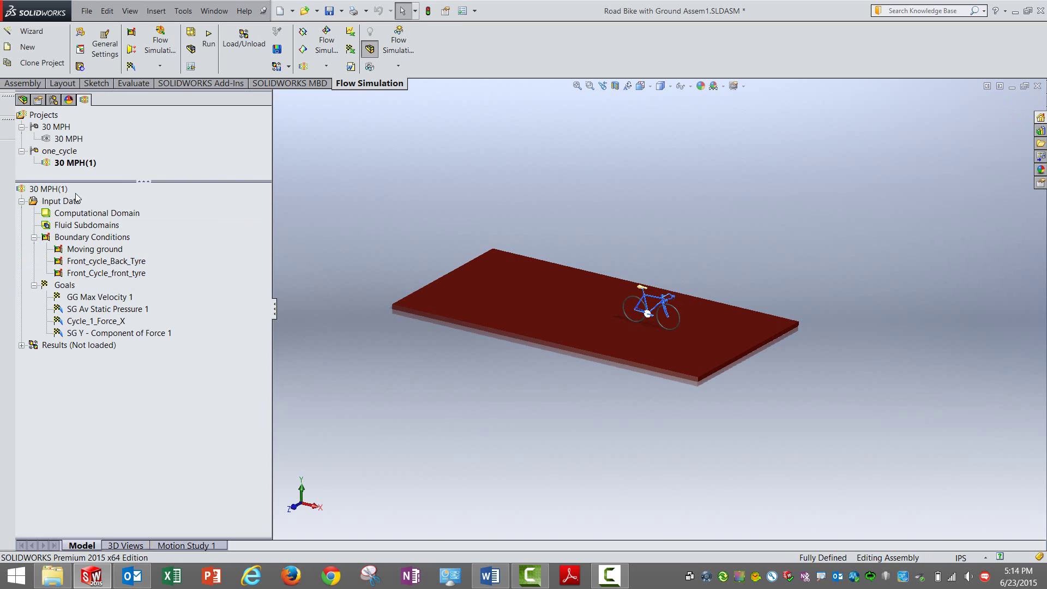
Step: Collapse Goals and Input Data, then load the 30 MPH(1) results (1.fld) from the Results group
left_click(101, 333)
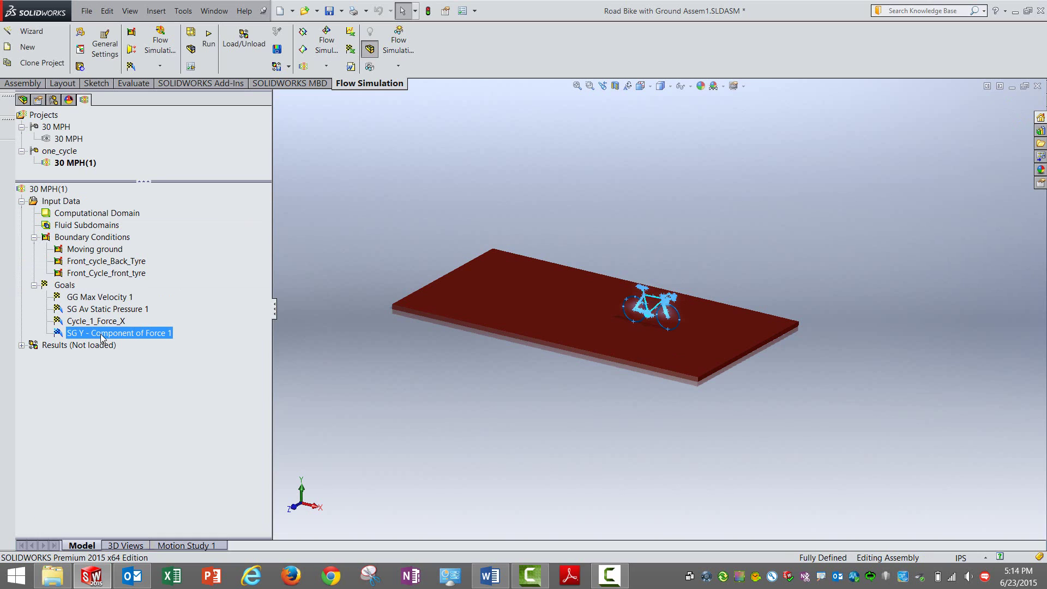
left_click(33, 284)
left_click(21, 201)
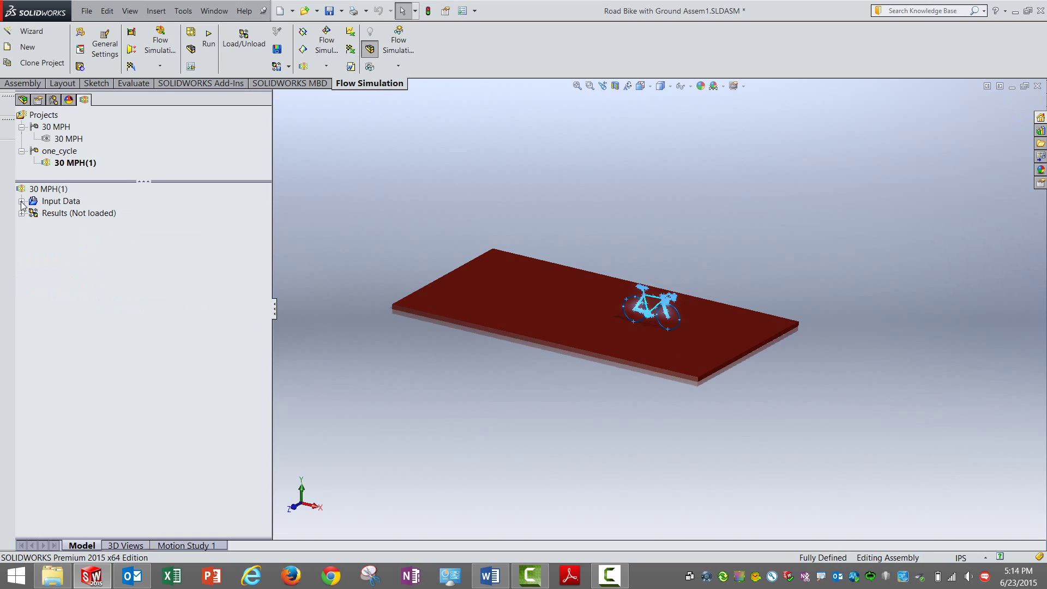
left_click(22, 213)
right_click(93, 213)
left_click(109, 222)
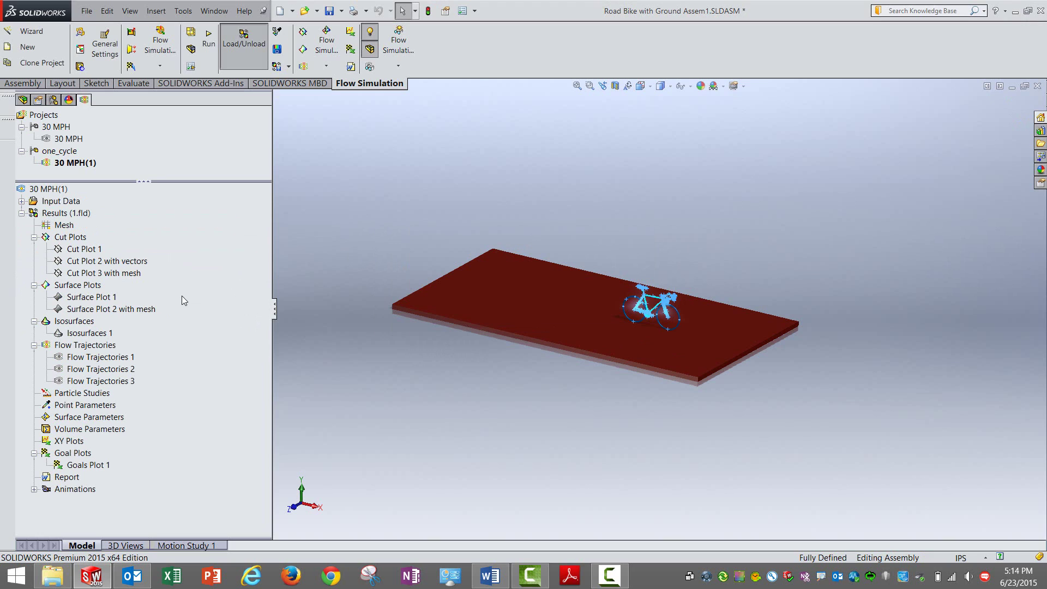
left_click(362, 210)
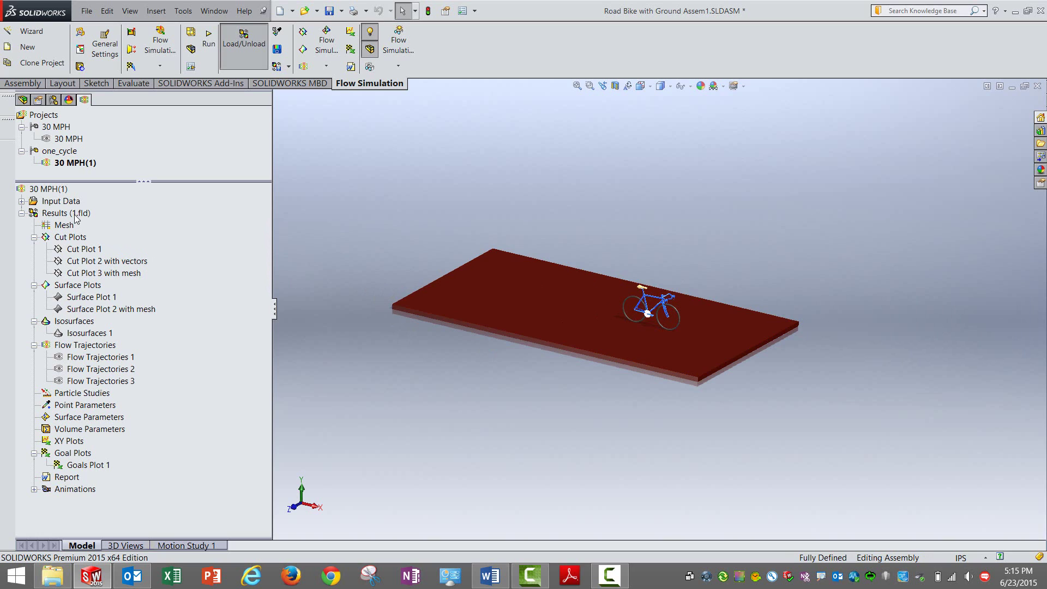
right_click(92, 252)
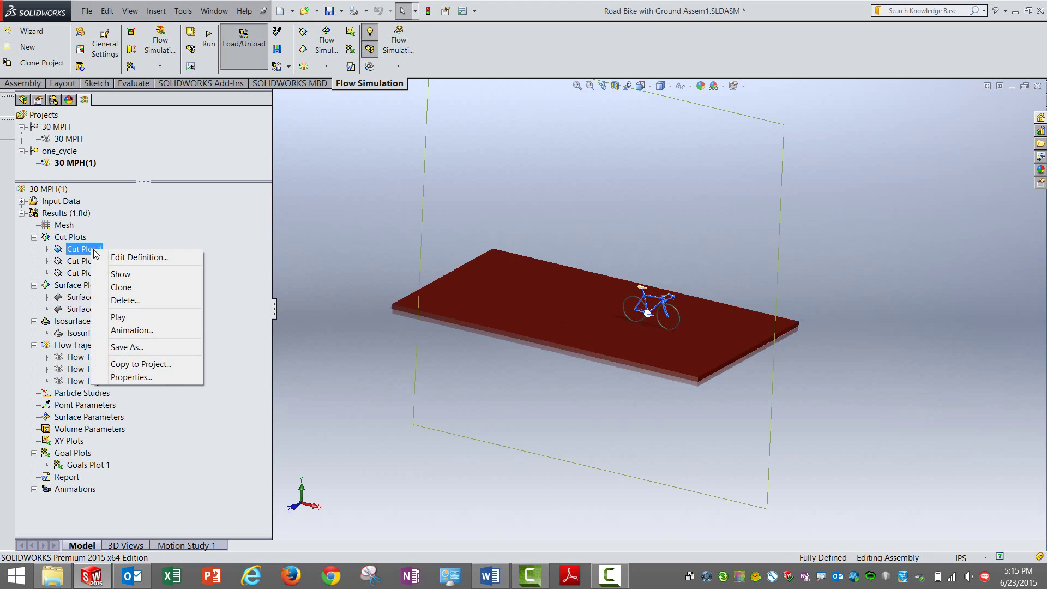
left_click(119, 273)
left_click(368, 398)
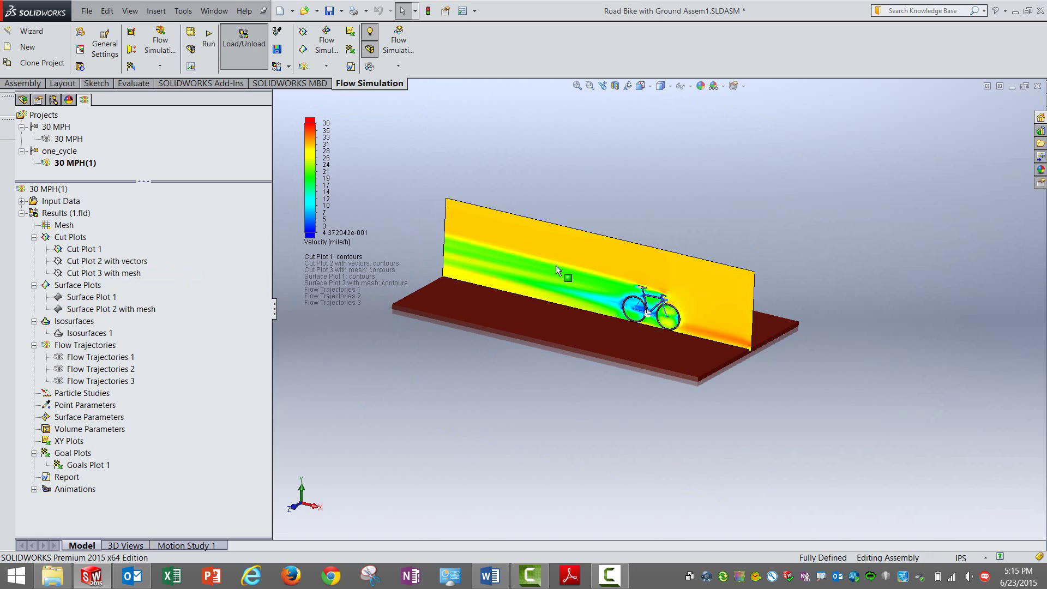
right_click(91, 250)
left_click(116, 276)
right_click(93, 261)
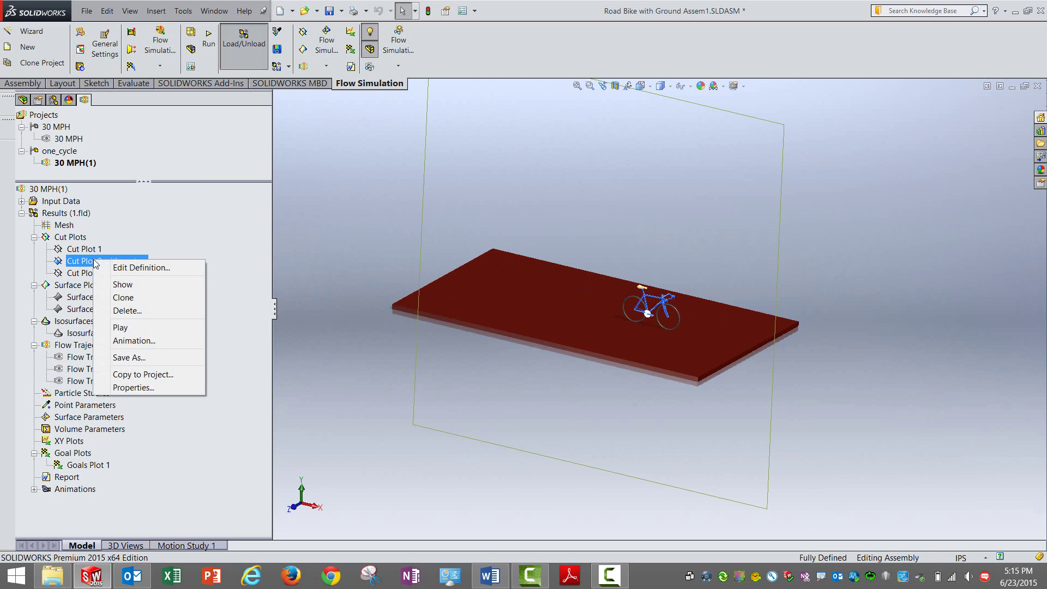
left_click(116, 285)
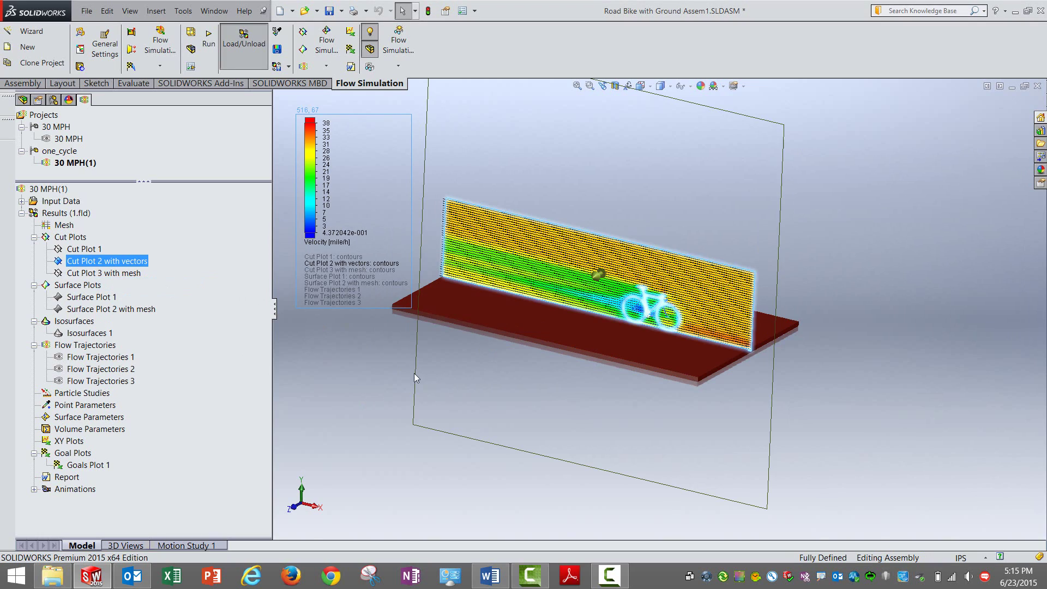
scroll(685, 227, "down", 5)
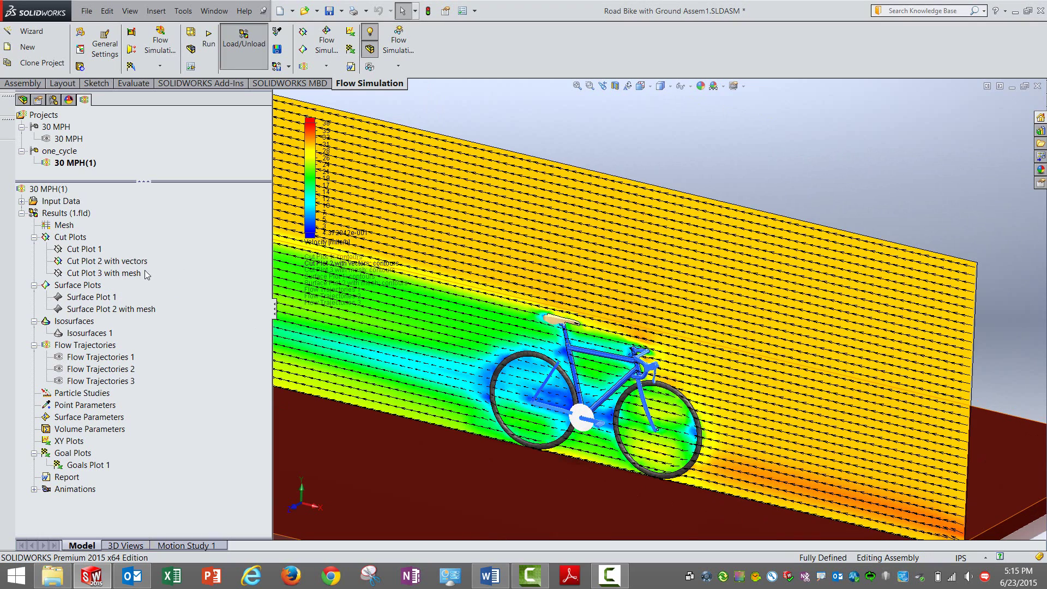
left_click(116, 262)
right_click(116, 264)
left_click(131, 284)
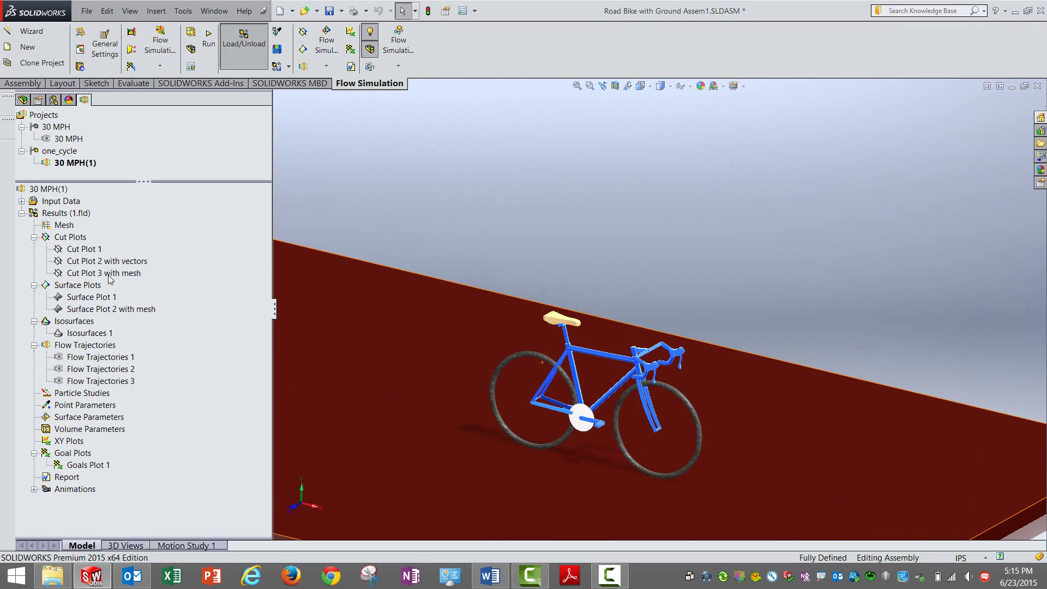
right_click(109, 274)
left_click(134, 304)
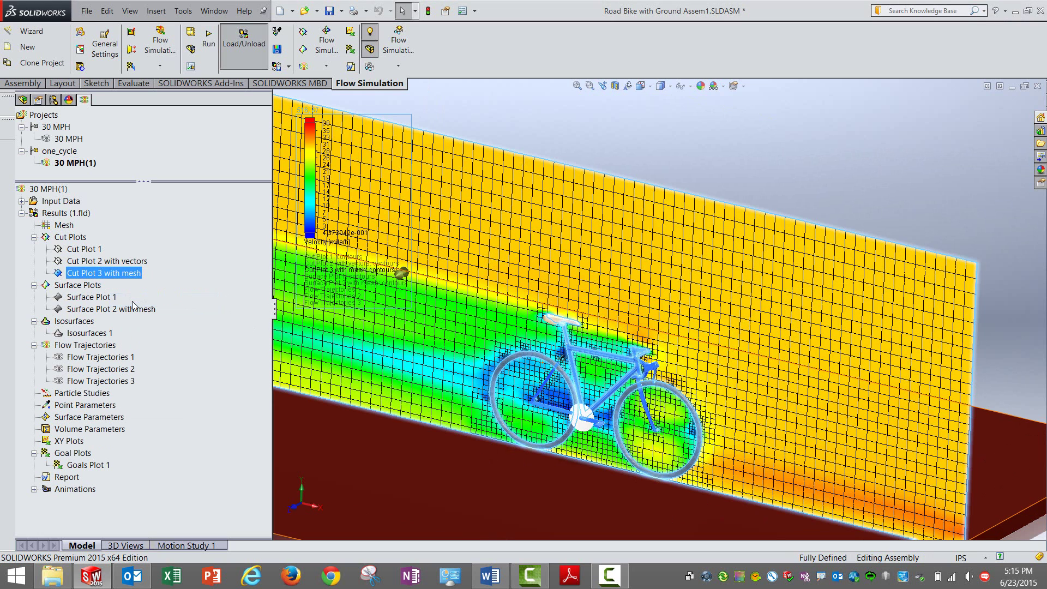
right_click(117, 274)
left_click(116, 299)
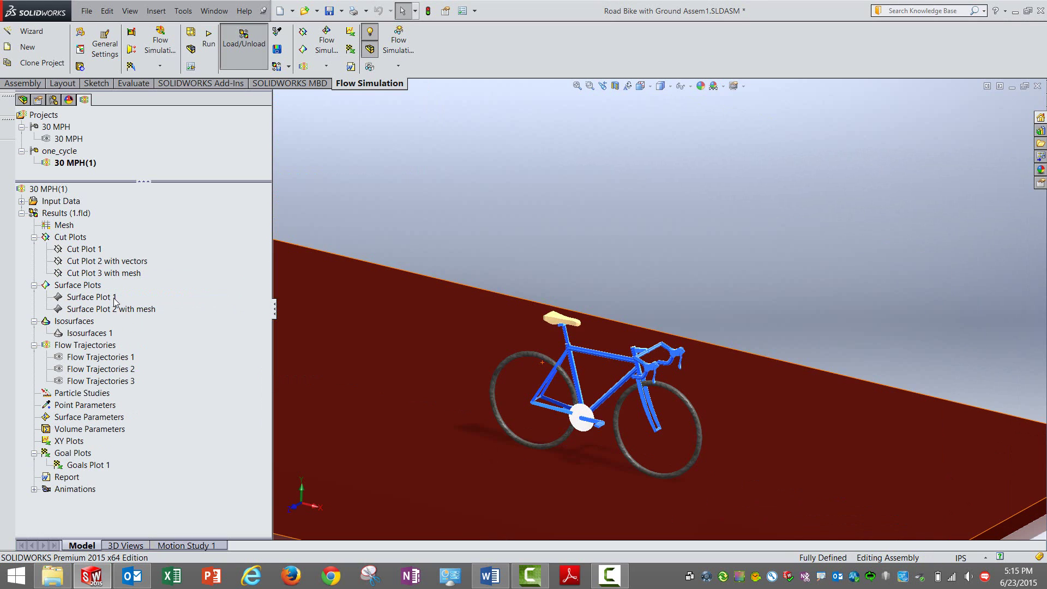
Step: Edit Cut Plot 1's definition to add streamlines, accepting the graphics warning
right_click(91, 252)
left_click(129, 260)
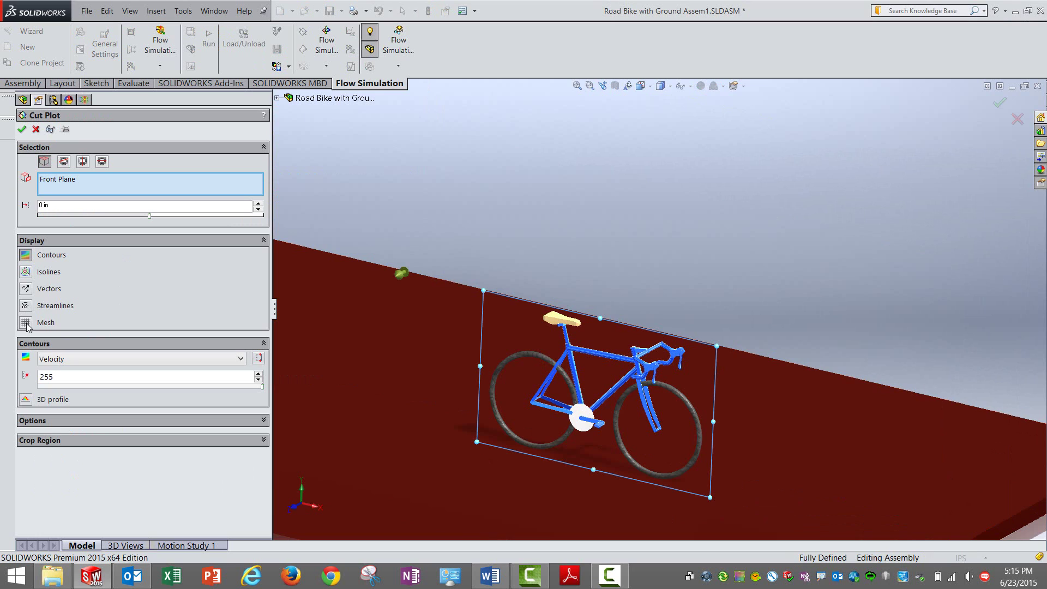
left_click(28, 306)
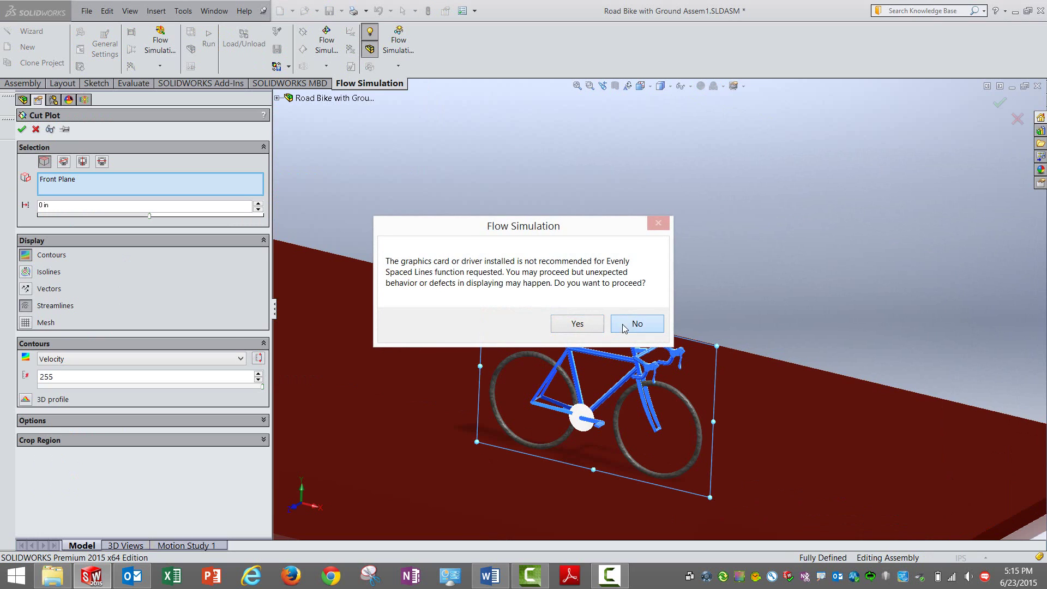
left_click(578, 325)
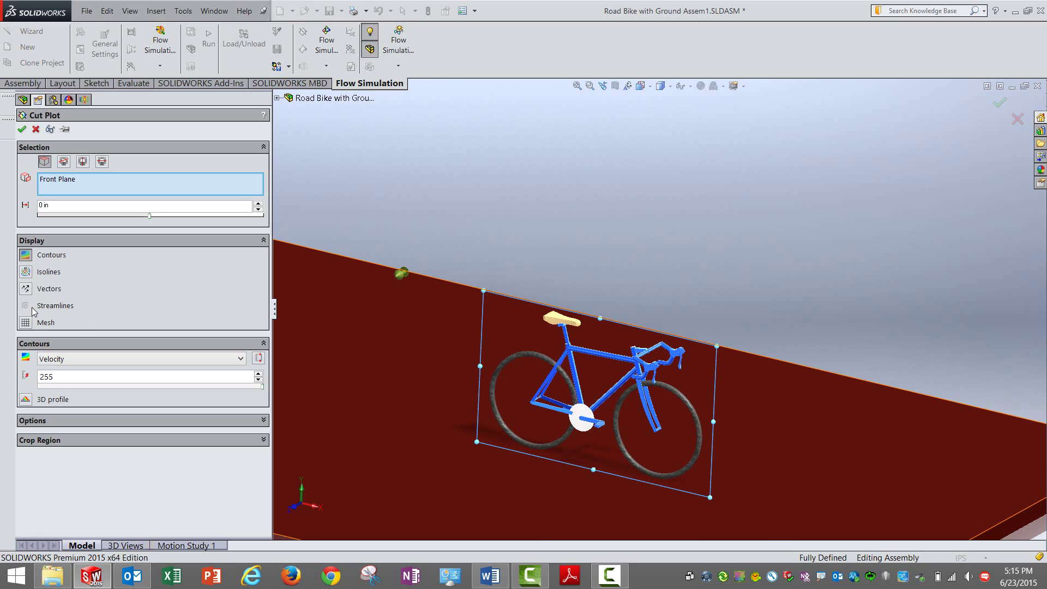
Step: Close the cut plot settings and collapse the Cut Plots, Surface Plots and Isosurfaces groups
left_click(36, 129)
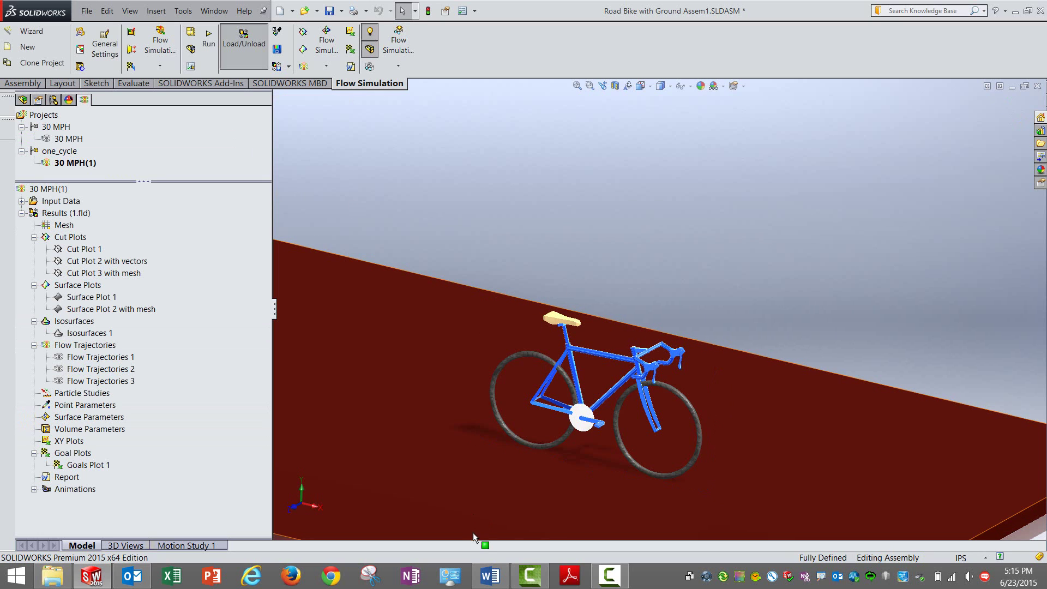
scroll(525, 233, "up", 5)
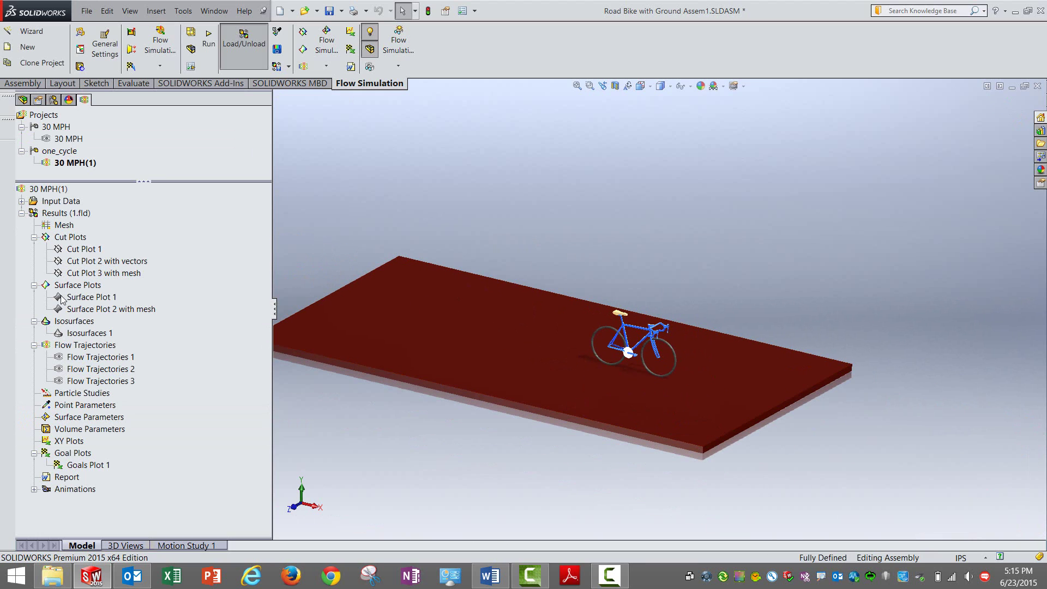
left_click(34, 237)
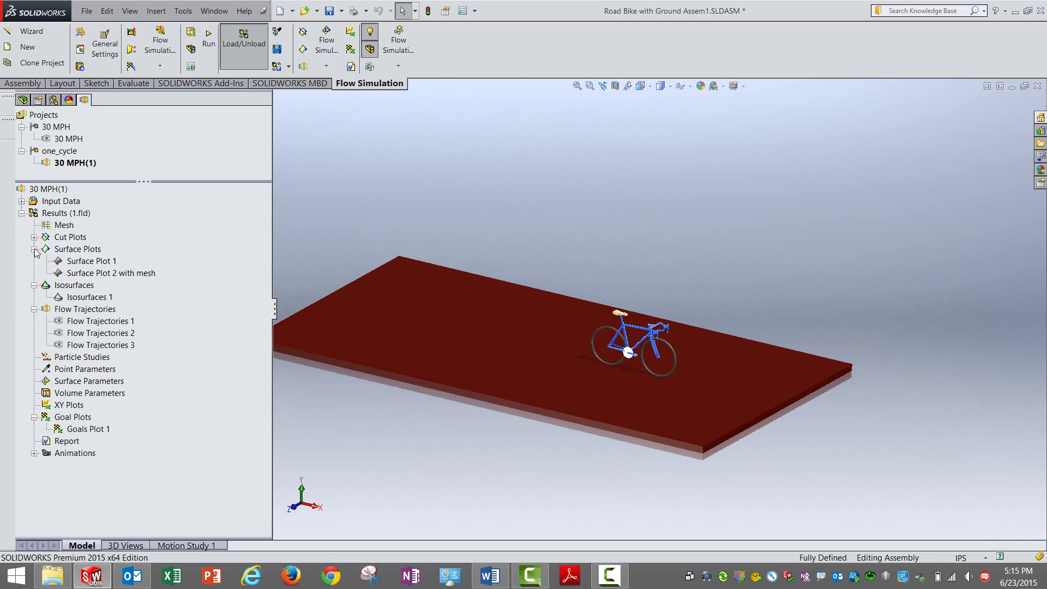
left_click(84, 263)
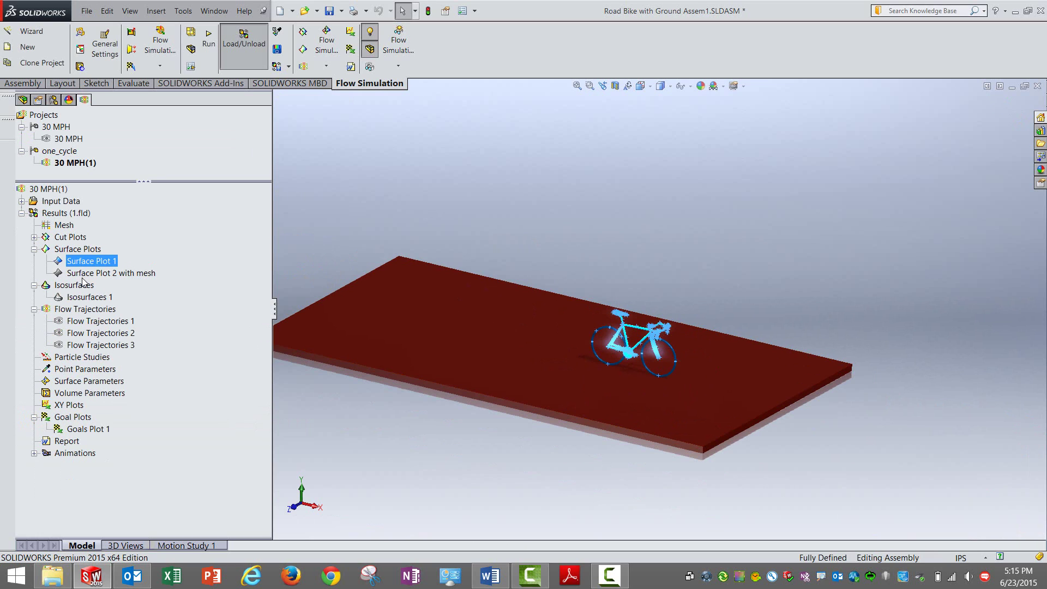
left_click(84, 273)
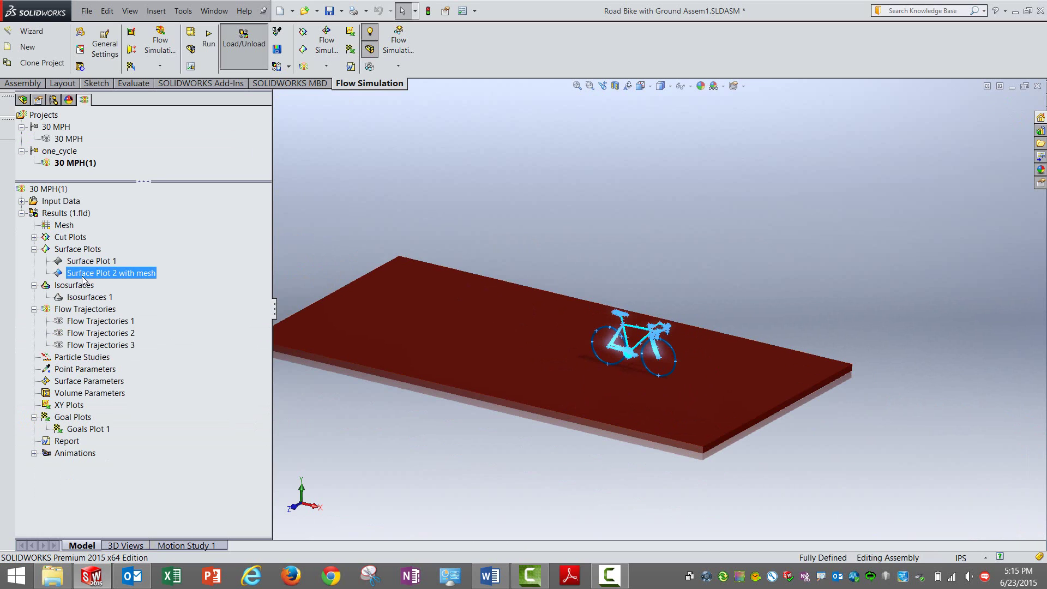
left_click(33, 249)
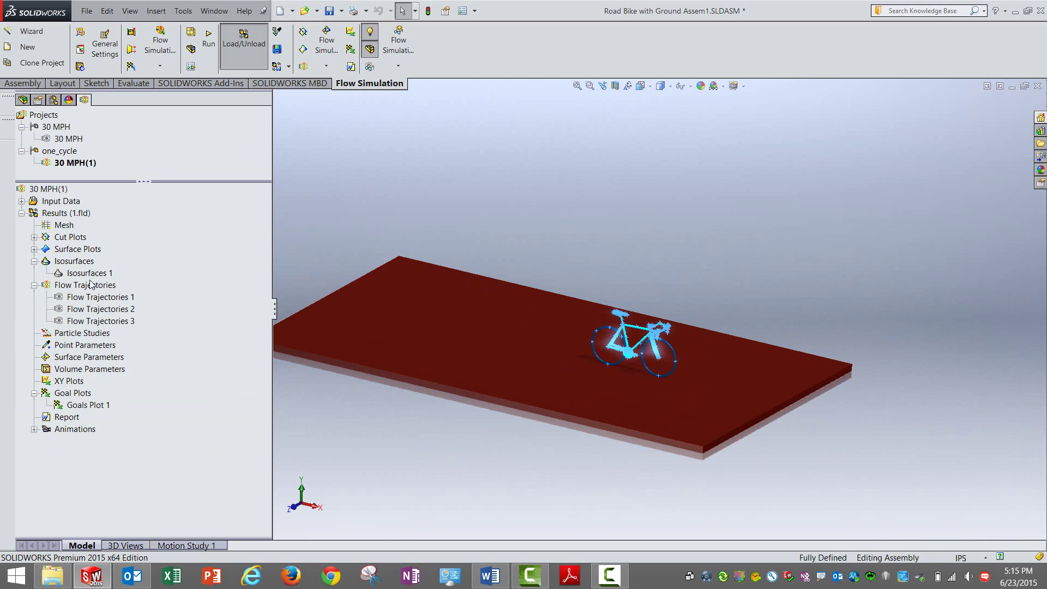
left_click(34, 261)
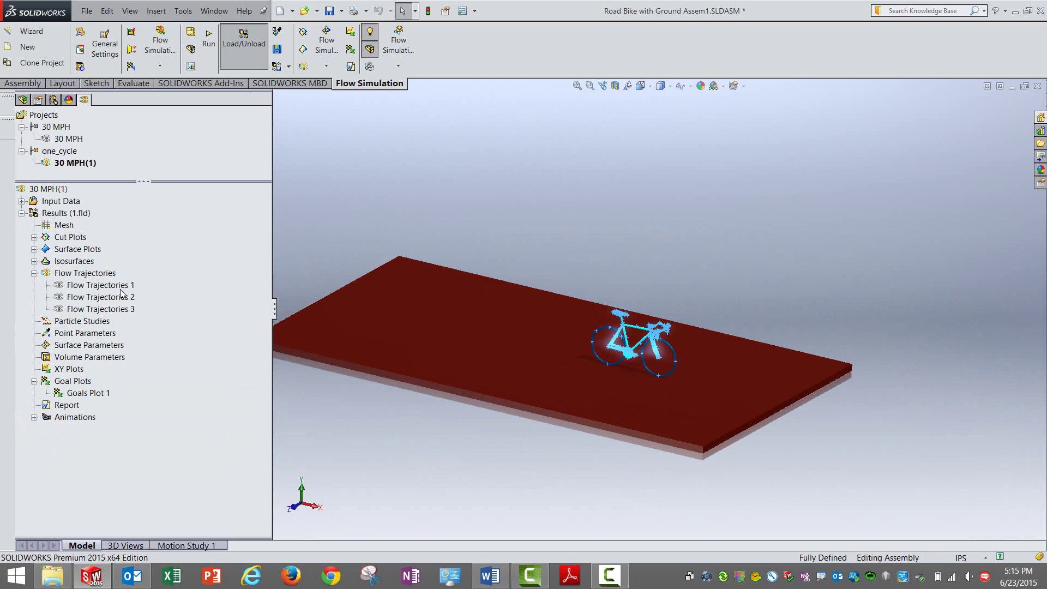
Step: Show Flow Trajectories 1 over the bike from a front-quarter view
right_click(118, 287)
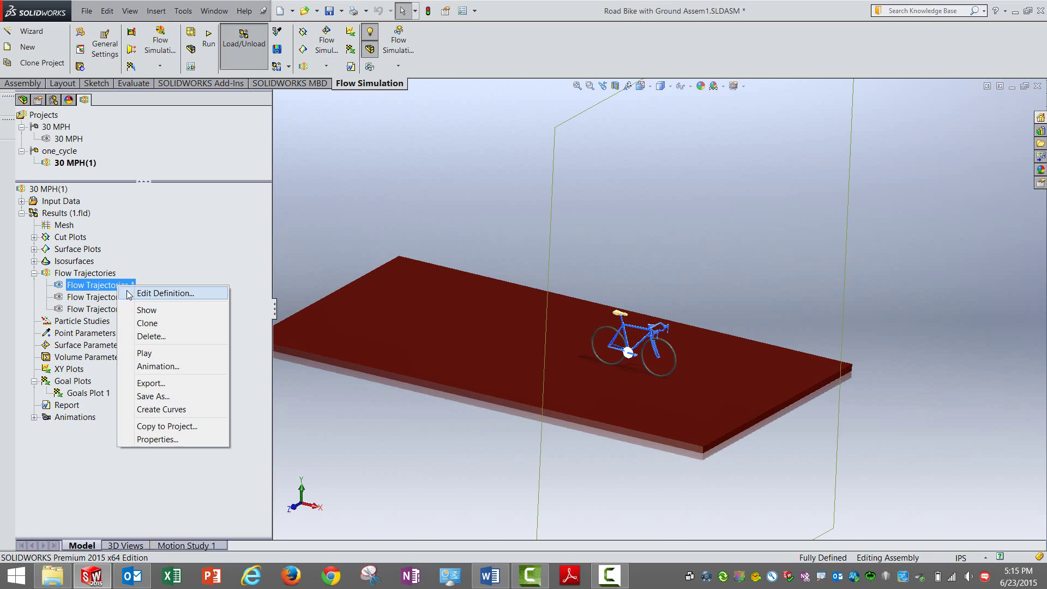
left_click(133, 311)
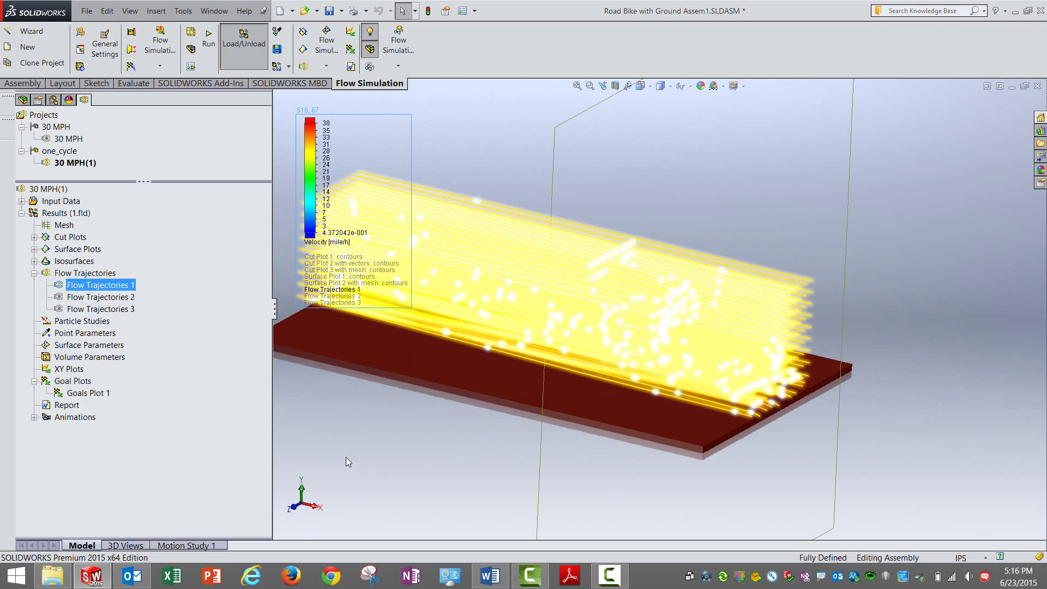
left_click(346, 457)
scroll(611, 317, "up", 5)
scroll(611, 316, "down", 4)
middle_click_drag(611, 317, 632, 316)
Step: Hide Flow Trajectories 1 and show Flow Trajectories 2, viewing down on the whole plate
right_click(103, 285)
left_click(112, 310)
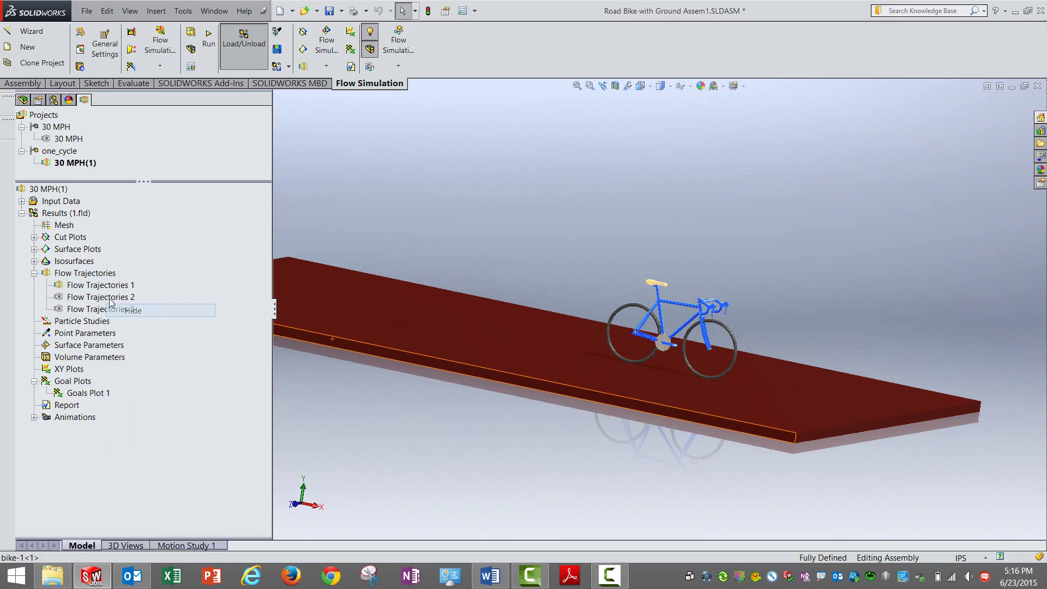
right_click(107, 299)
left_click(130, 320)
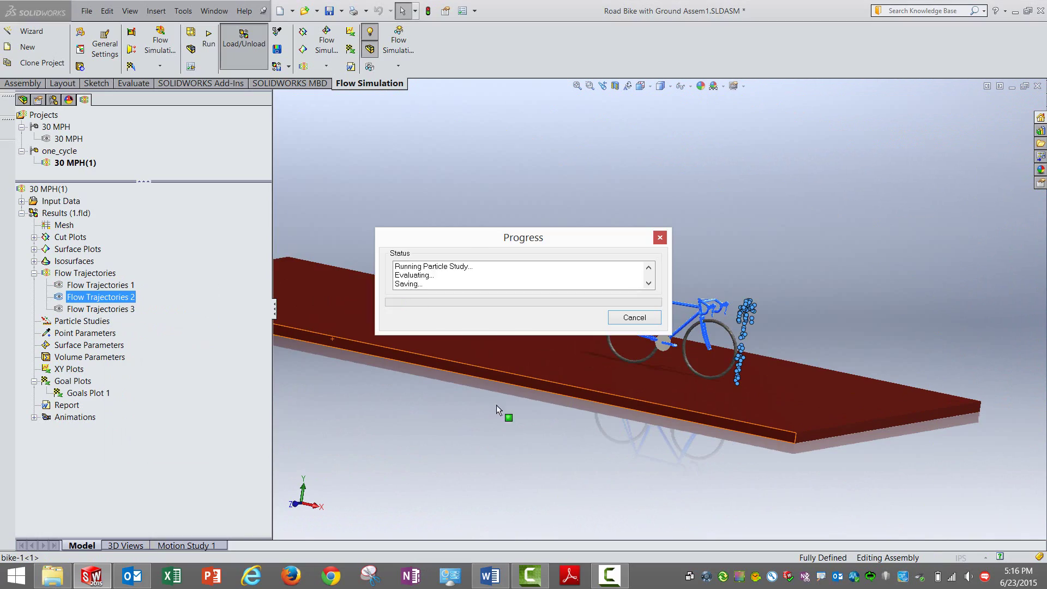
middle_click_drag(497, 409, 672, 298)
scroll(672, 298, "up", 5)
middle_click_drag(754, 302, 554, 453)
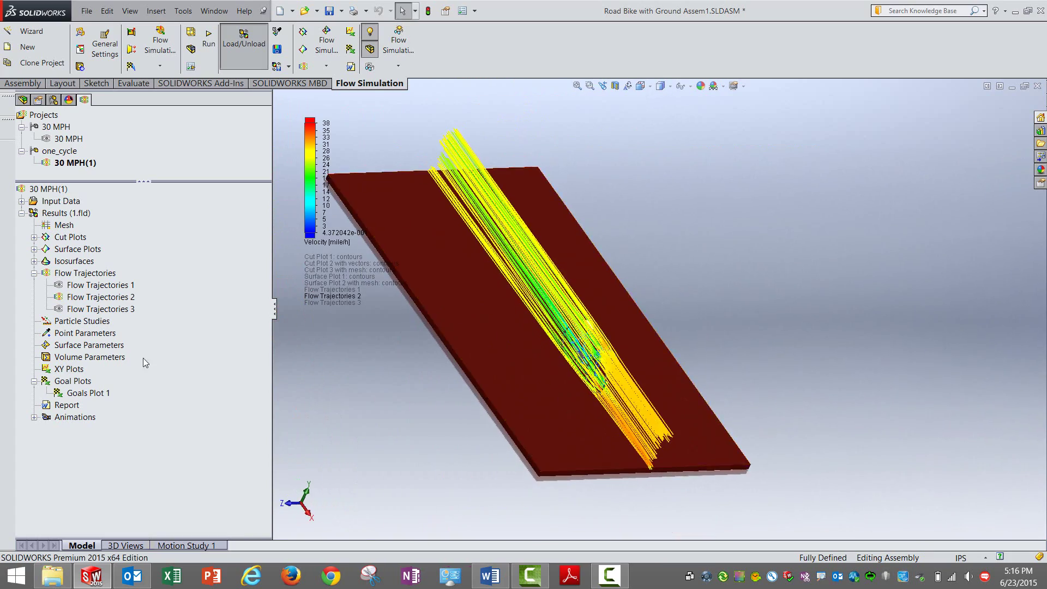
Step: Play the Flow Trajectories 2 animation twice to show velocity-coloured streamlines
right_click(87, 297)
left_click(133, 377)
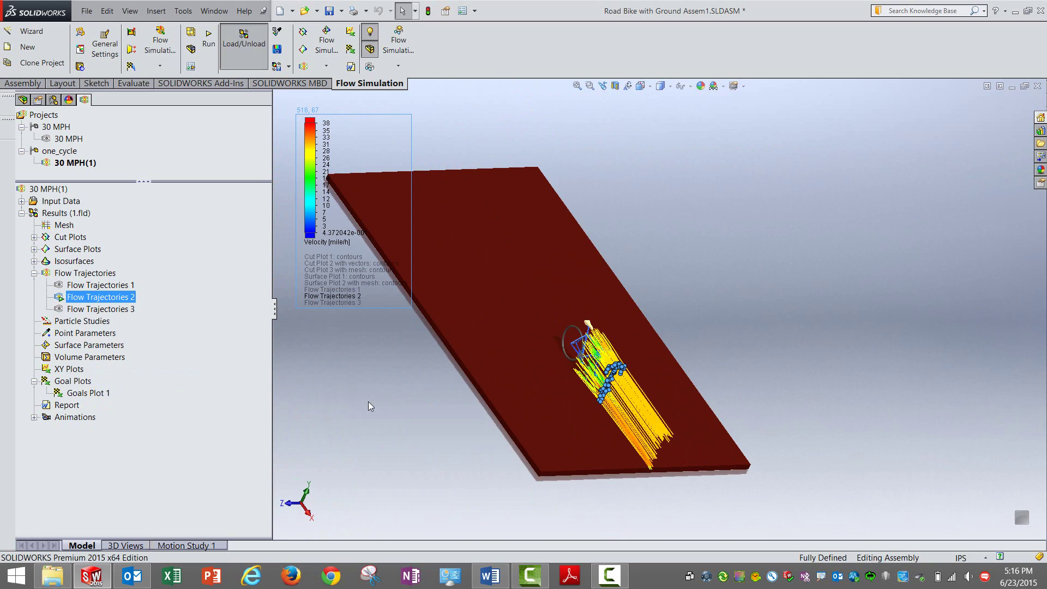
right_click(121, 299)
left_click(134, 376)
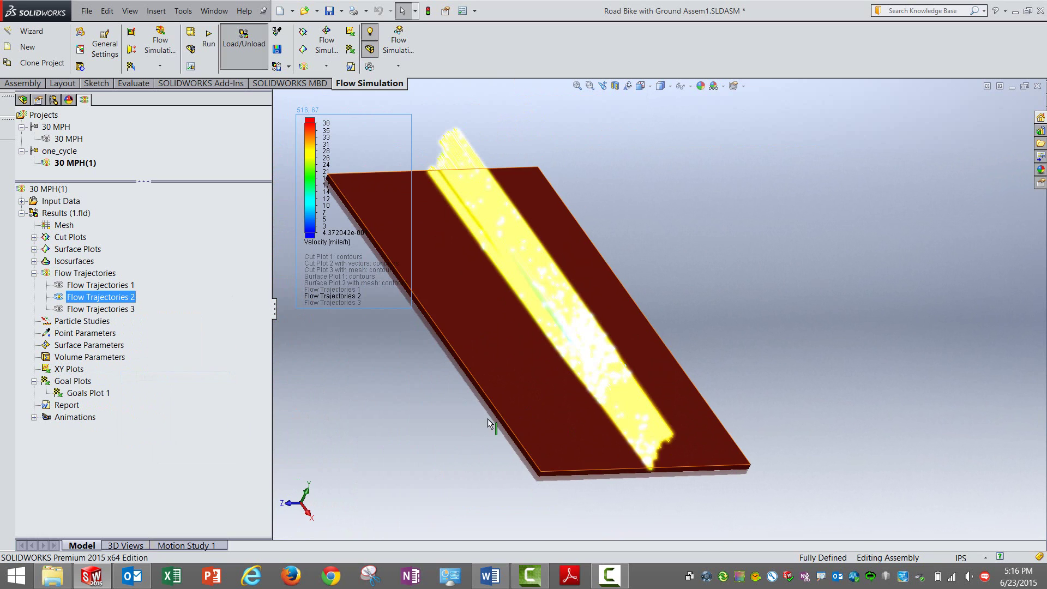
left_click(466, 428)
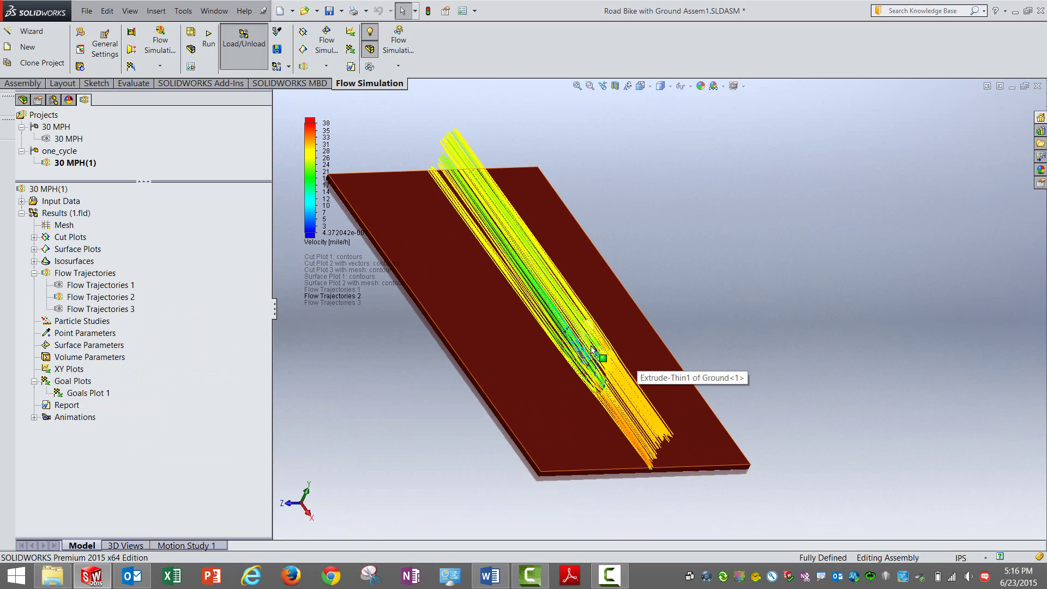
scroll(588, 342, "up", 3)
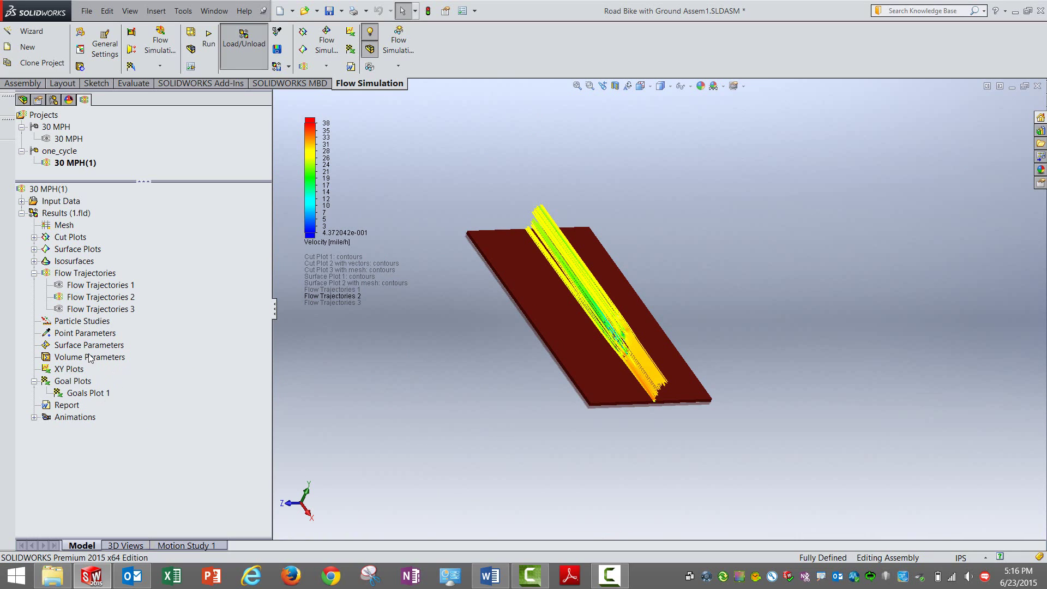
Step: Hide Flow Trajectories 2 and set Goals Plot 1 to only Cycle_1_Force_X, showing -2.1 lbf drag
right_click(89, 297)
left_click(109, 321)
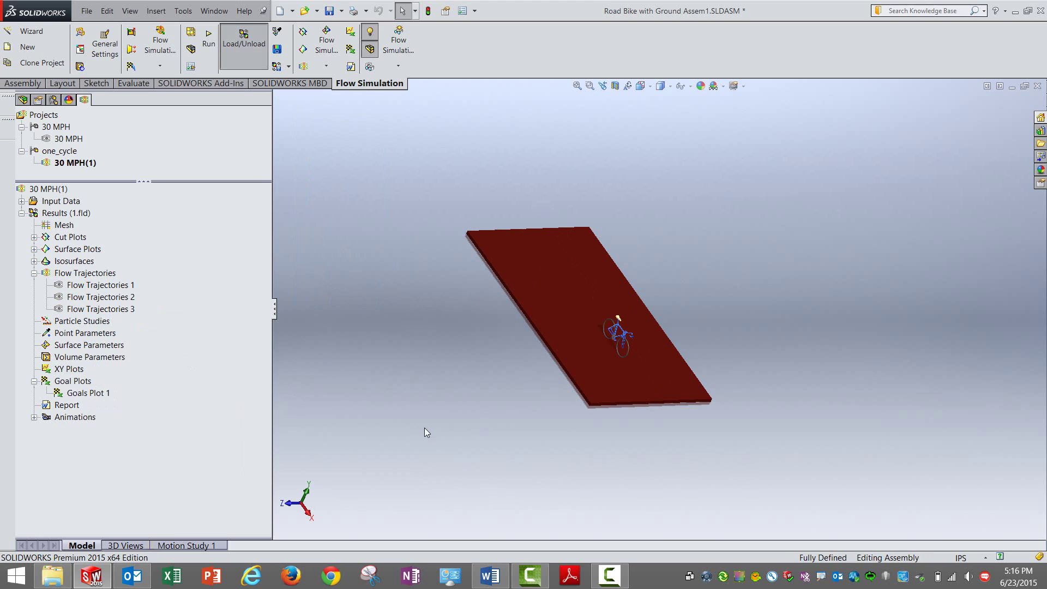
right_click(95, 394)
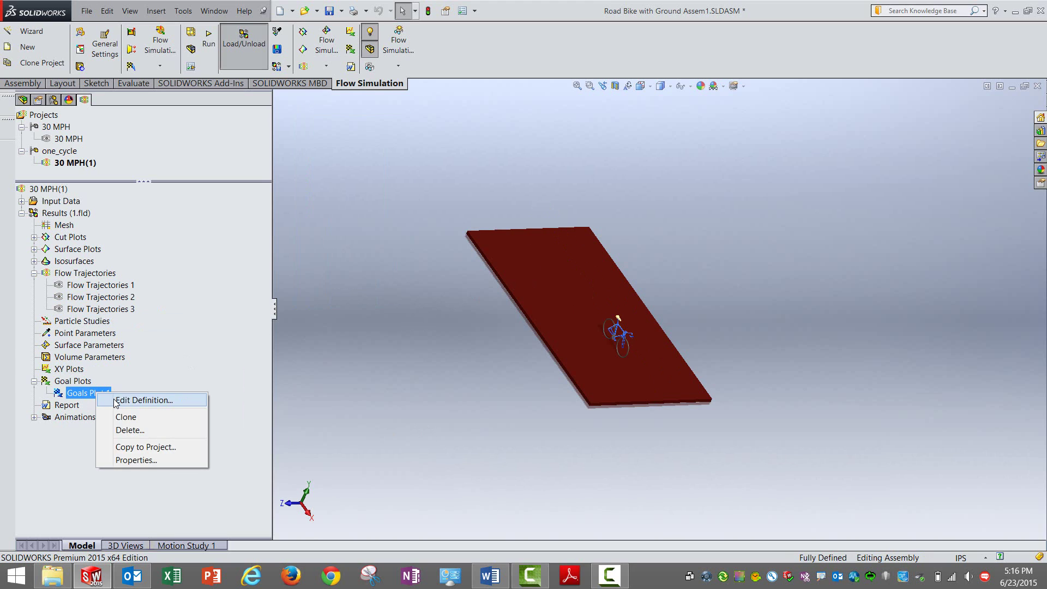
left_click(114, 401)
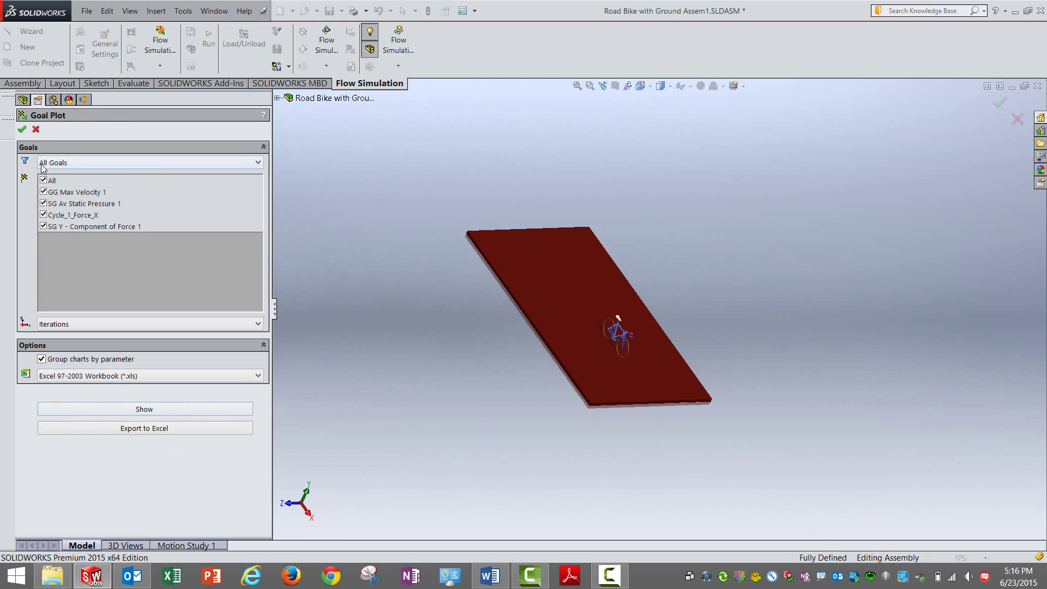
left_click(44, 180)
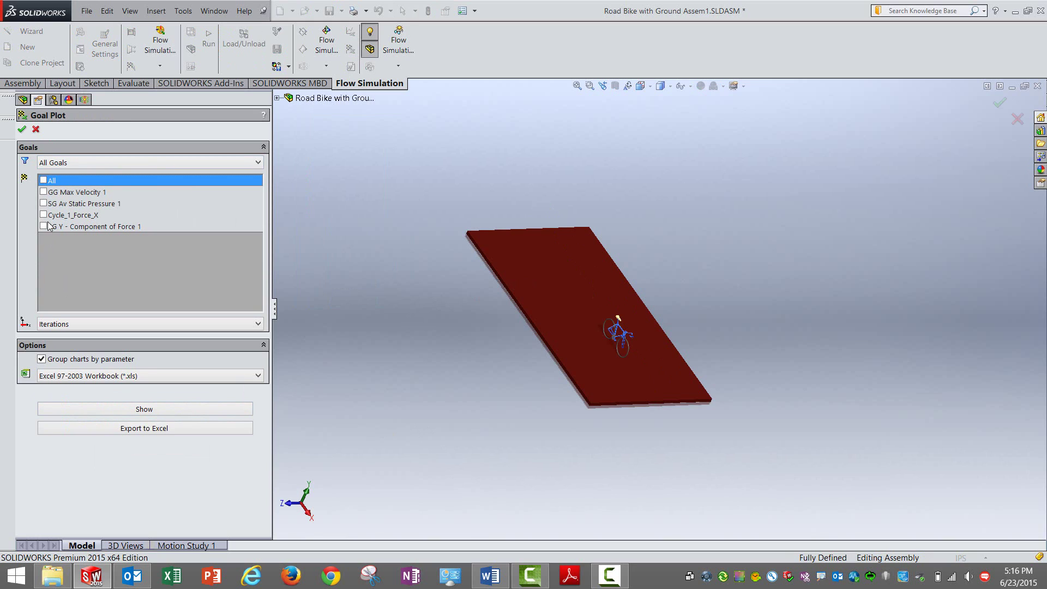
left_click(44, 215)
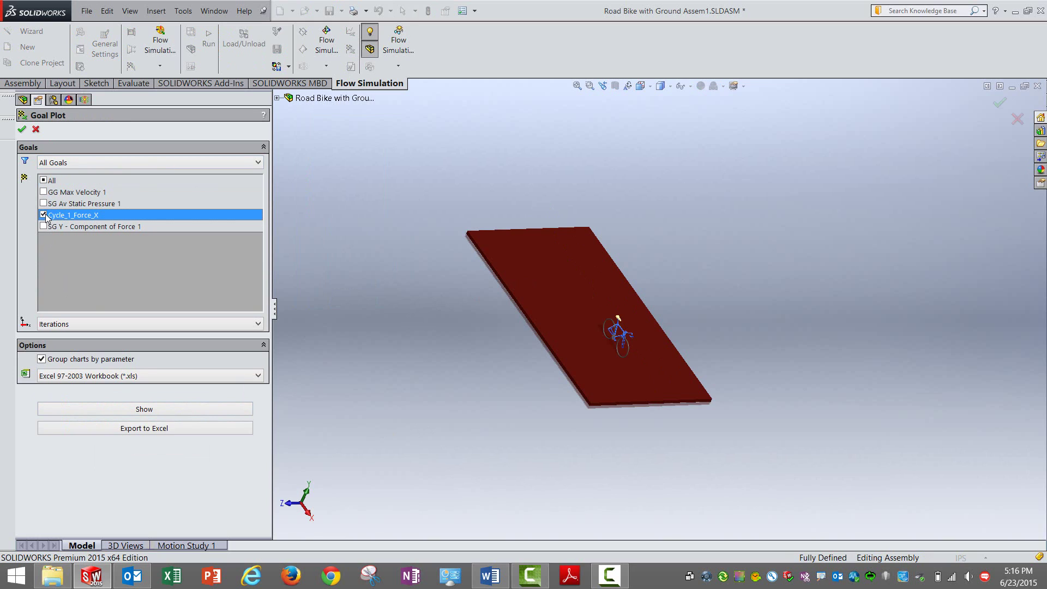
left_click(115, 411)
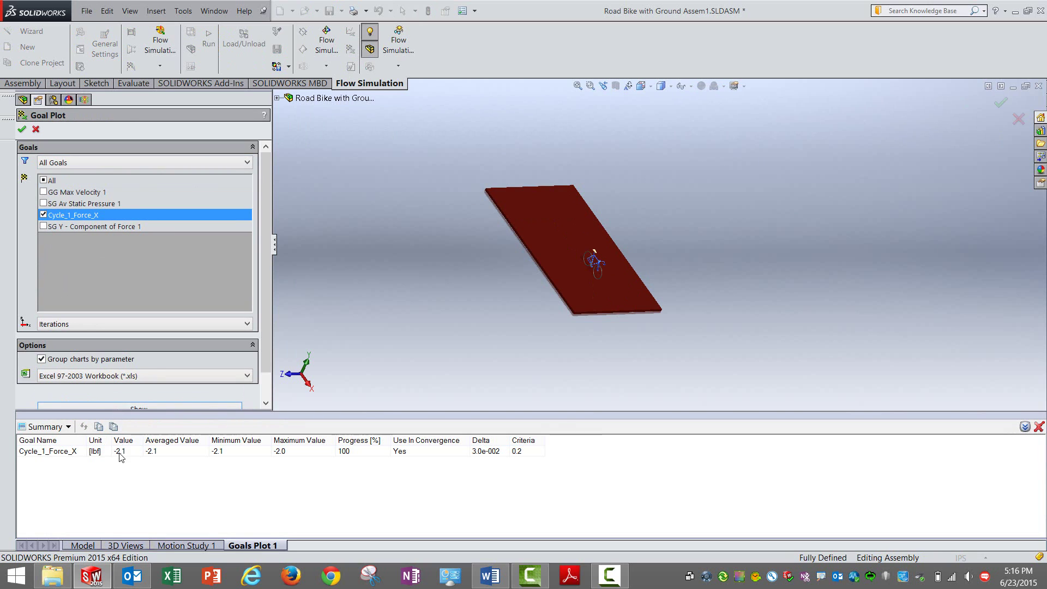
left_click(122, 456)
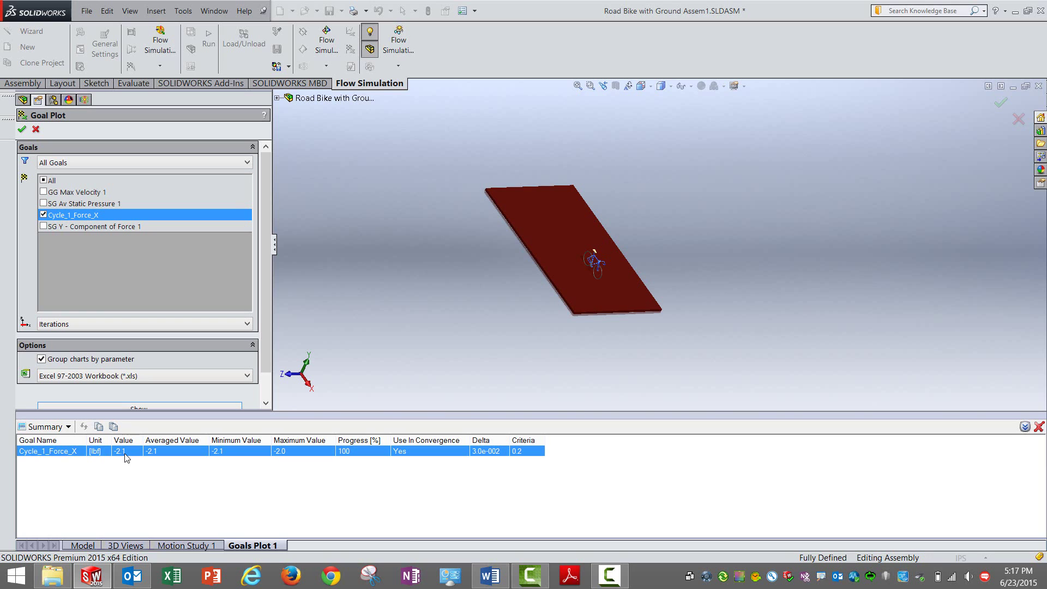
Step: Close the goal plot results and orbit to a flatter view of the single bike on the plate
left_click(35, 129)
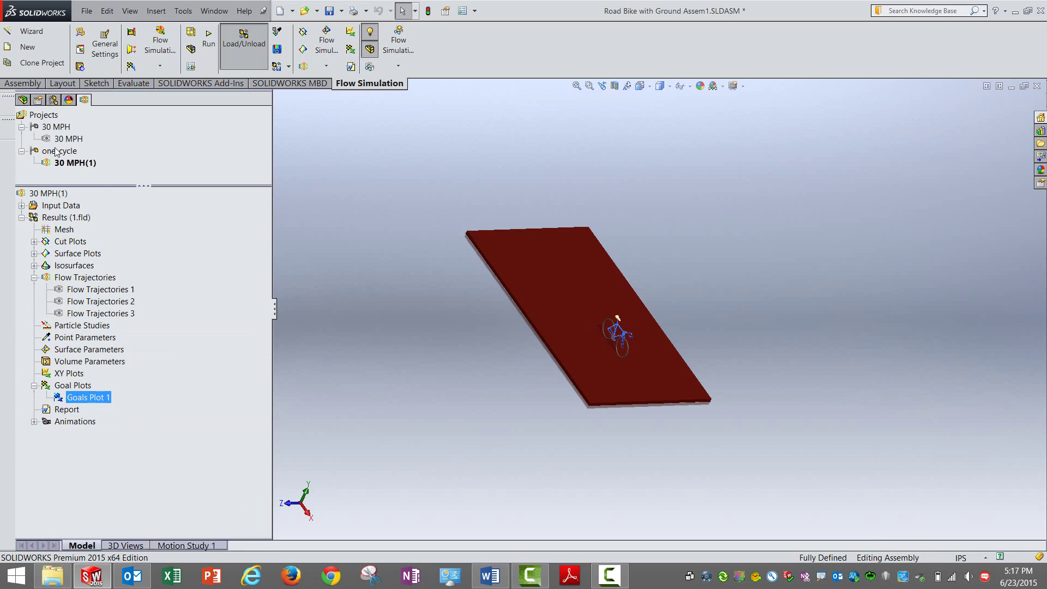
middle_click_drag(387, 306, 469, 267)
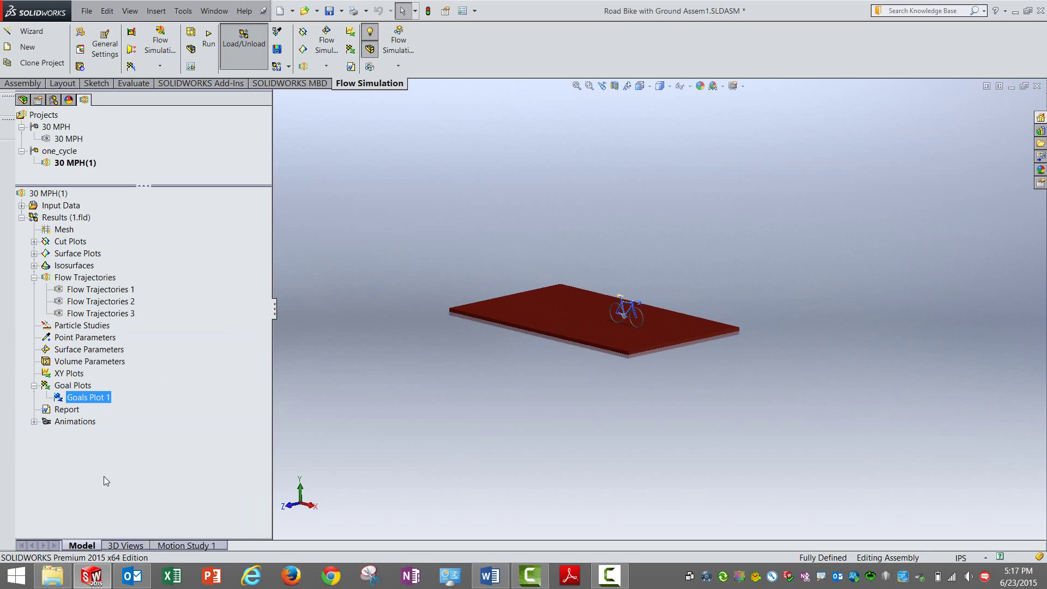
scroll(574, 415, "down", 10)
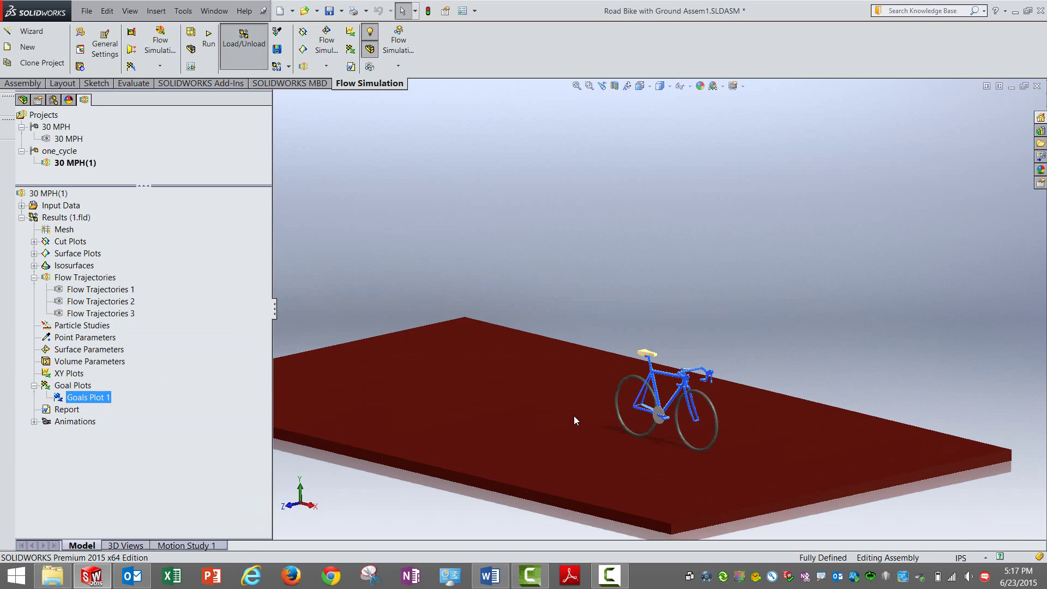
key("Escape")
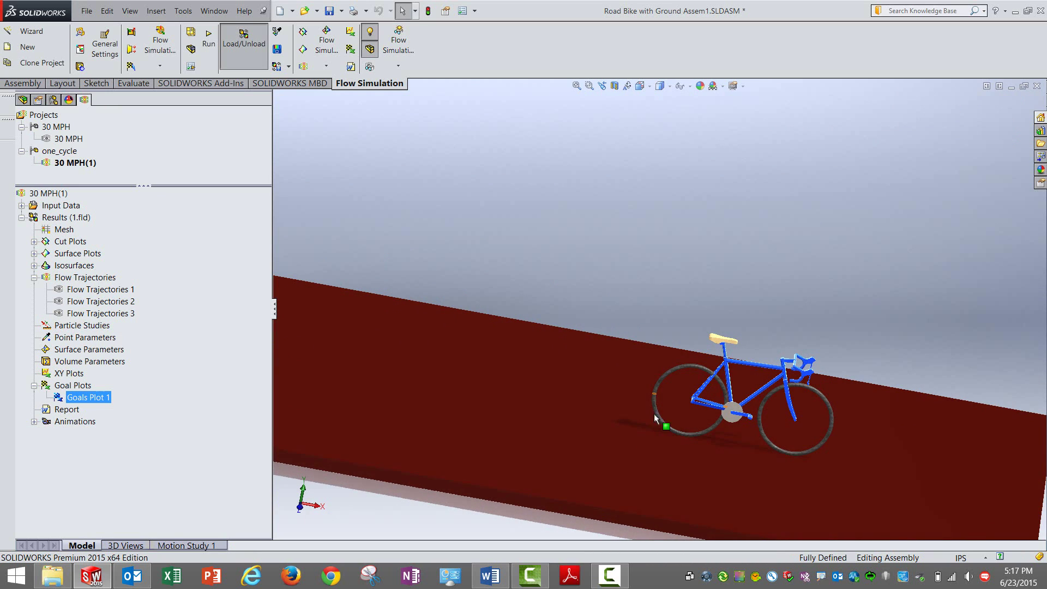
Step: Activate the two-bike 30 MPH project, fit it in view, and load its results (2.fld)
right_click(64, 142)
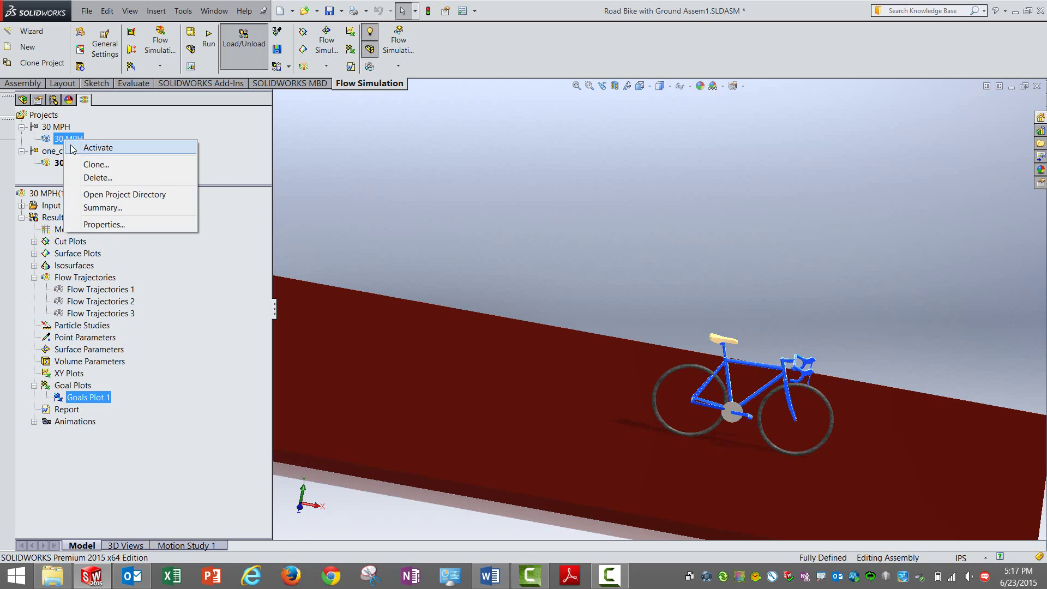
left_click(72, 146)
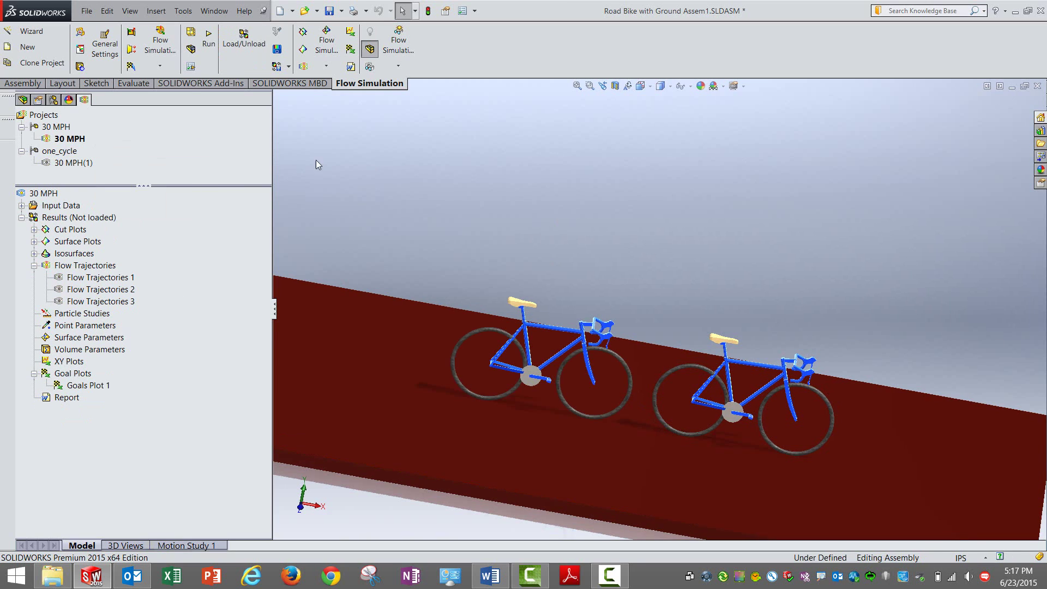
key("f")
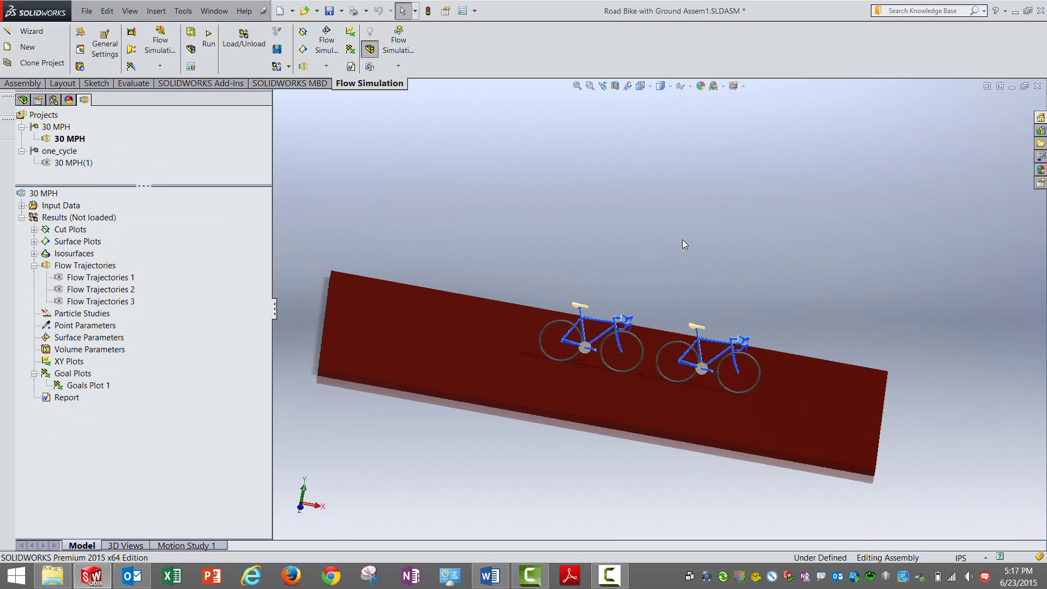
left_click(35, 230)
right_click(83, 242)
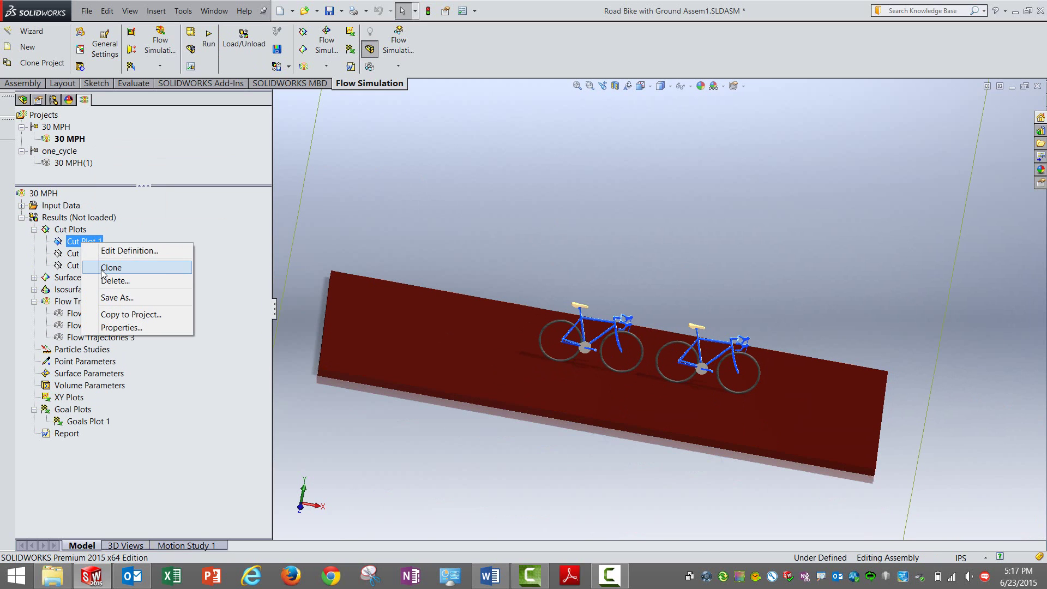
right_click(92, 220)
left_click(121, 229)
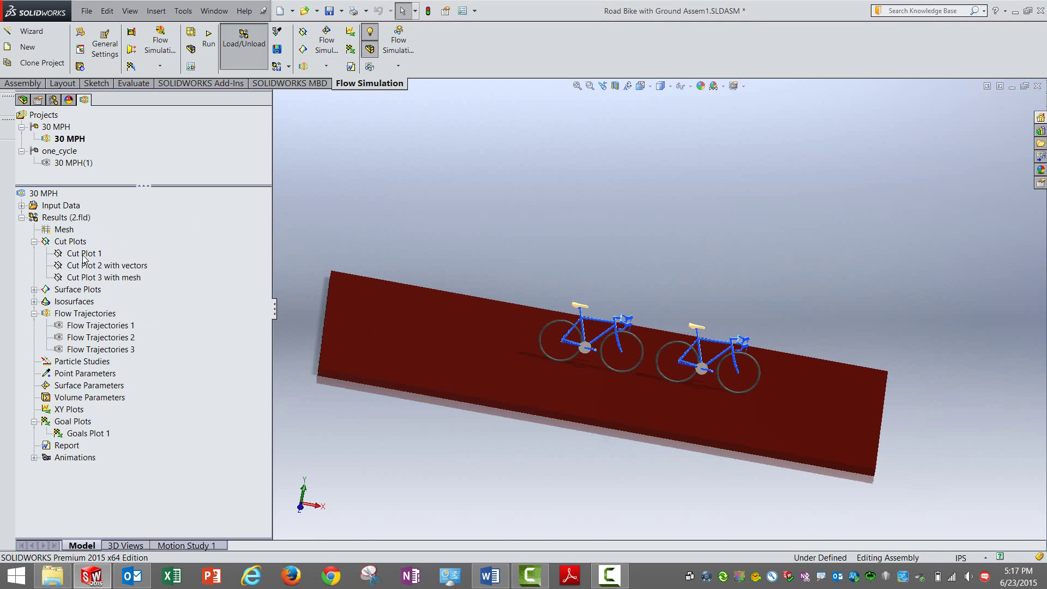
Step: Show Cut Plot 1's velocity contours, orbit to inspect them, then hide the cut plot
left_click(83, 255)
right_click(82, 255)
left_click(143, 279)
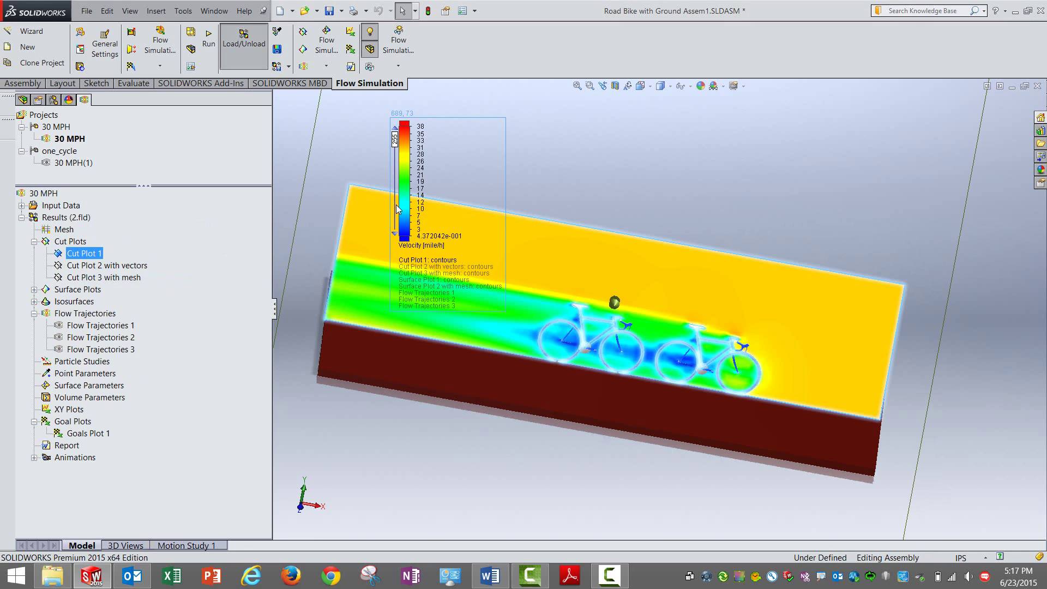
left_click(435, 459)
middle_click_drag(435, 459, 468, 428)
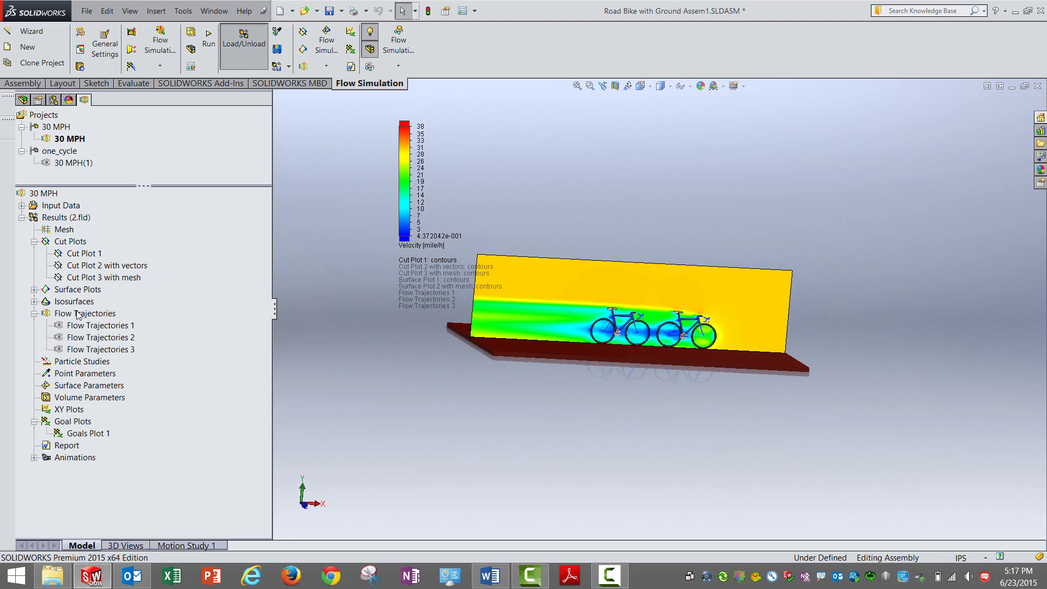
right_click(76, 255)
left_click(100, 278)
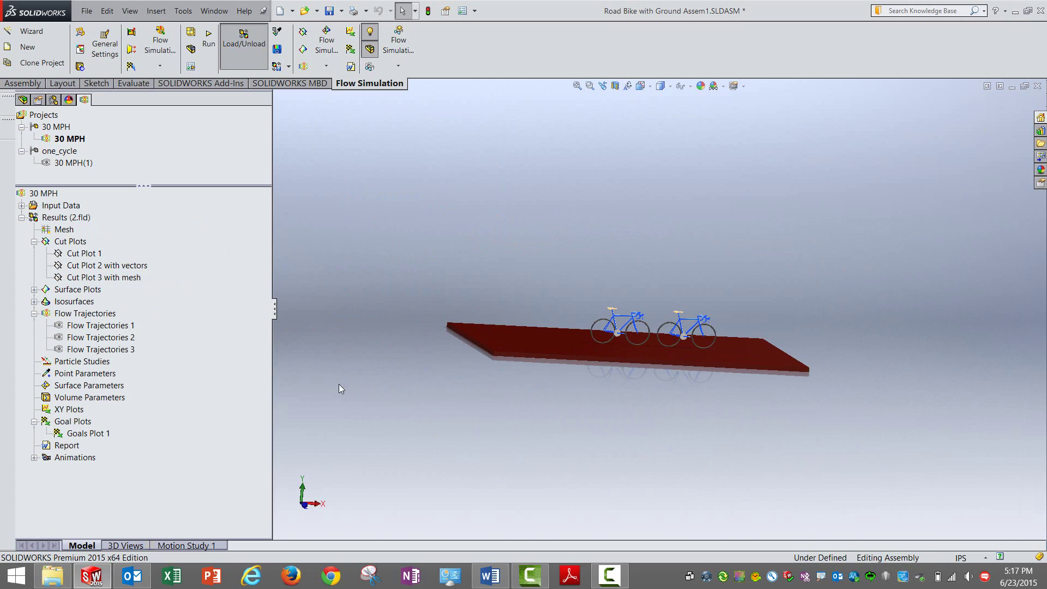
Step: Set Goals Plot 1 to Cycle_1_Force_X (-1.7 lbf) and Cycle_2_Force_X (-0.8 lbf) and show the summary
right_click(99, 433)
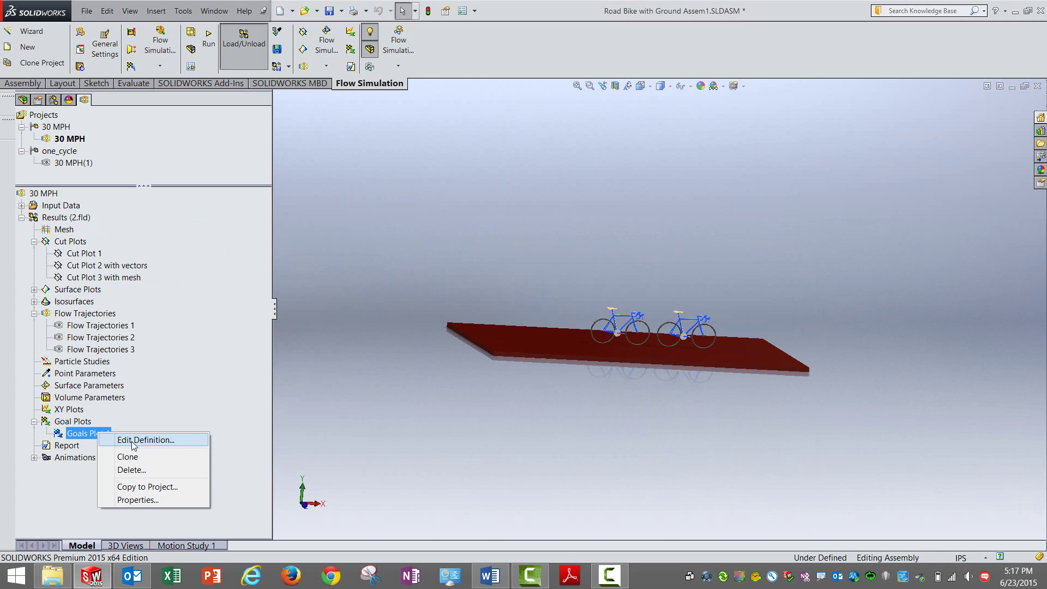
left_click(133, 440)
left_click(42, 181)
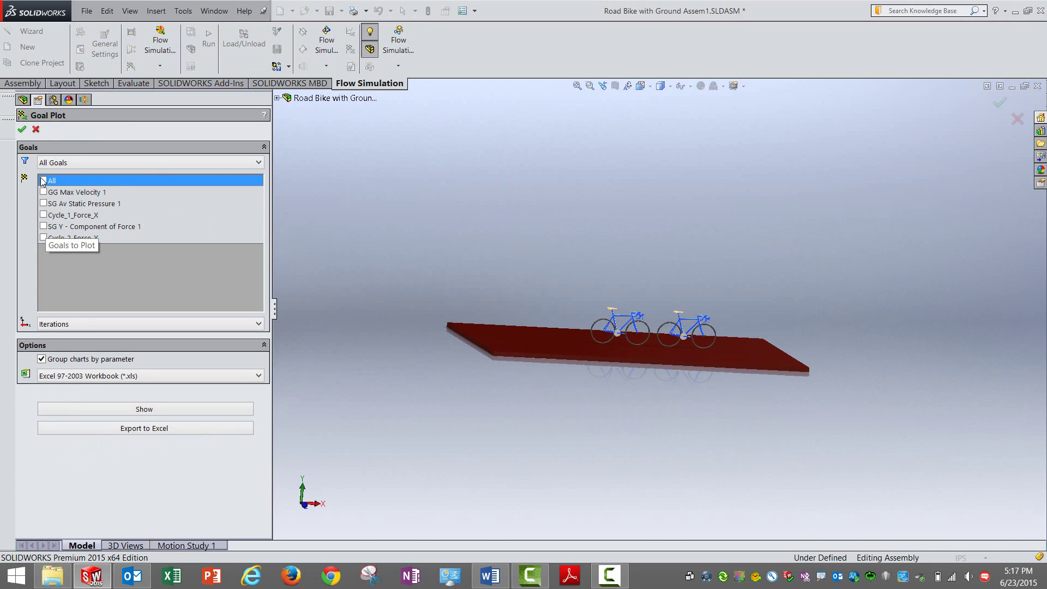
left_click(44, 215)
left_click(47, 240)
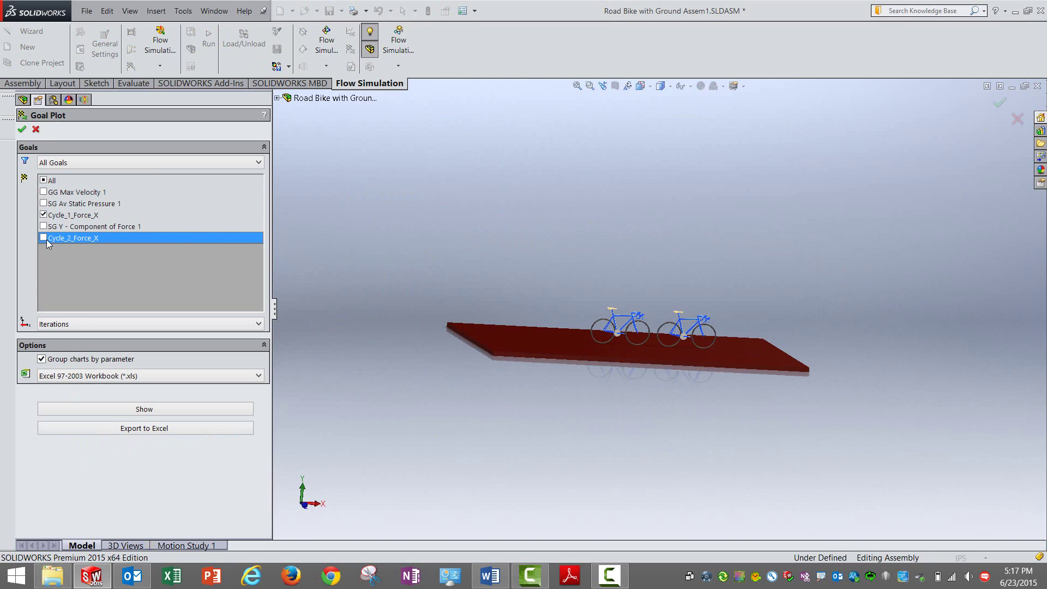
left_click(131, 412)
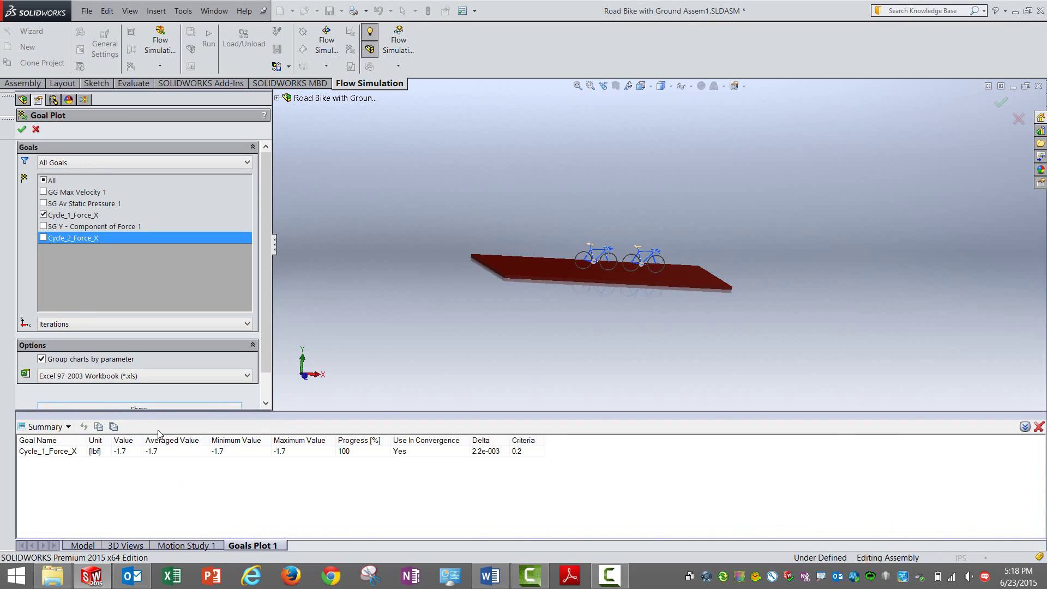
left_click(43, 238)
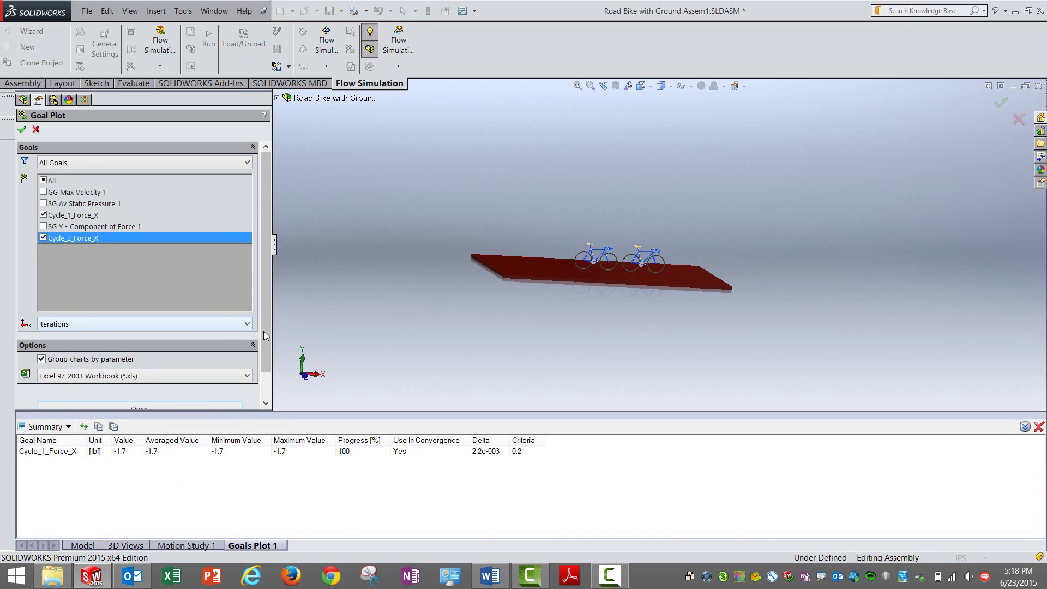
scroll(264, 376, "down", 1)
left_click(194, 379)
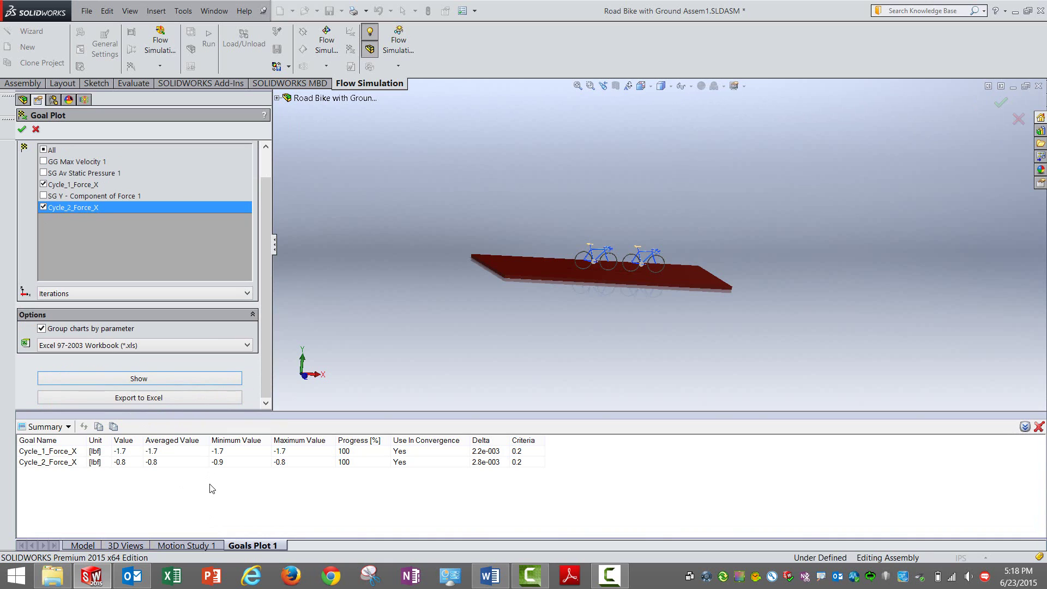
left_click(74, 452)
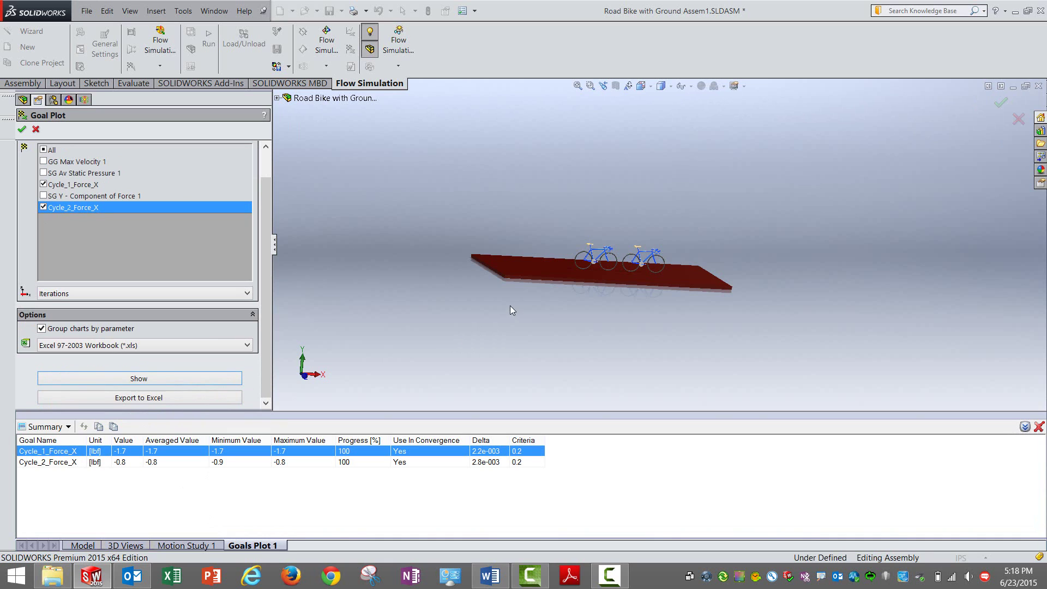
middle_click_drag(513, 307, 626, 264)
scroll(626, 264, "down", 5)
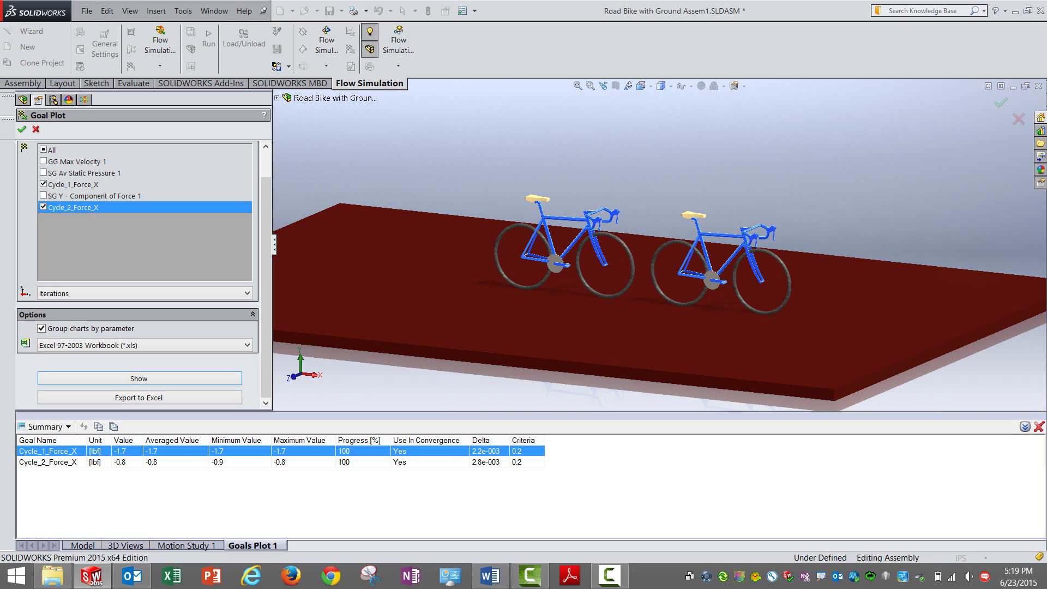
Step: Close the goal summary and plot editor, then show Cut Plot 1 fitted in view
left_click(1039, 426)
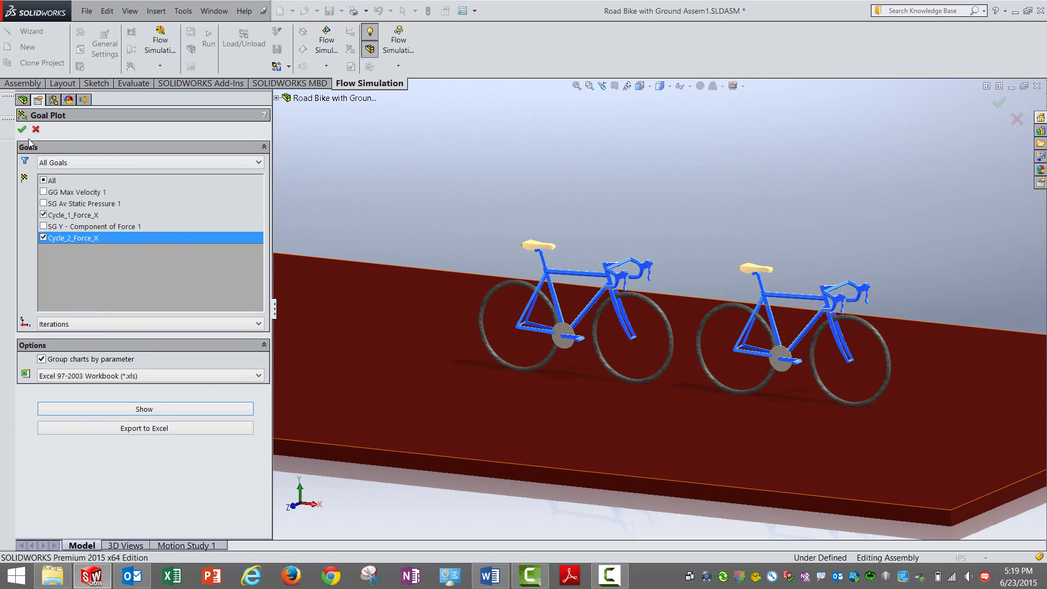
left_click(36, 129)
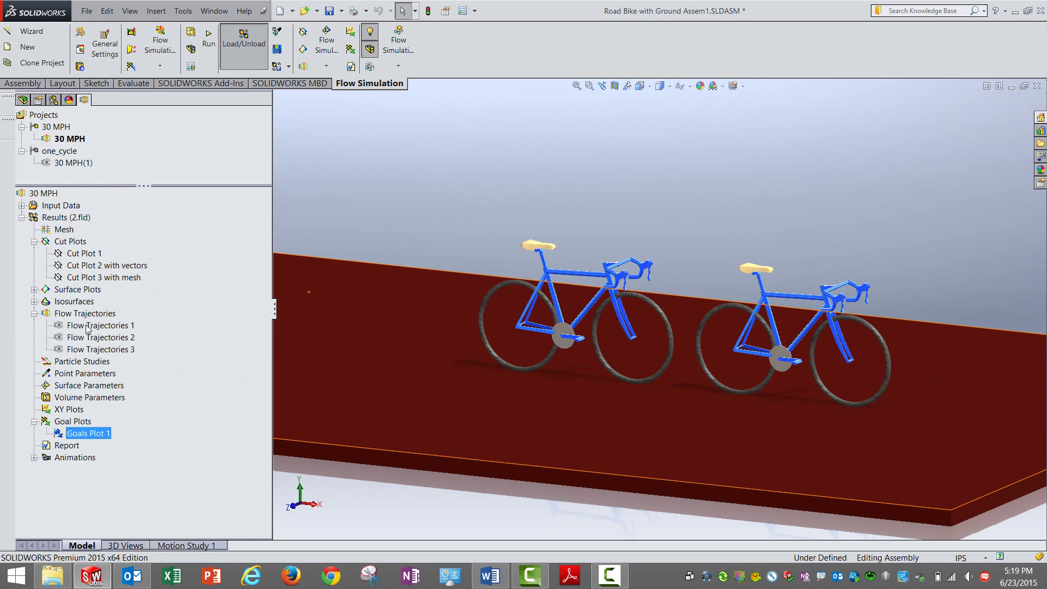
right_click(87, 254)
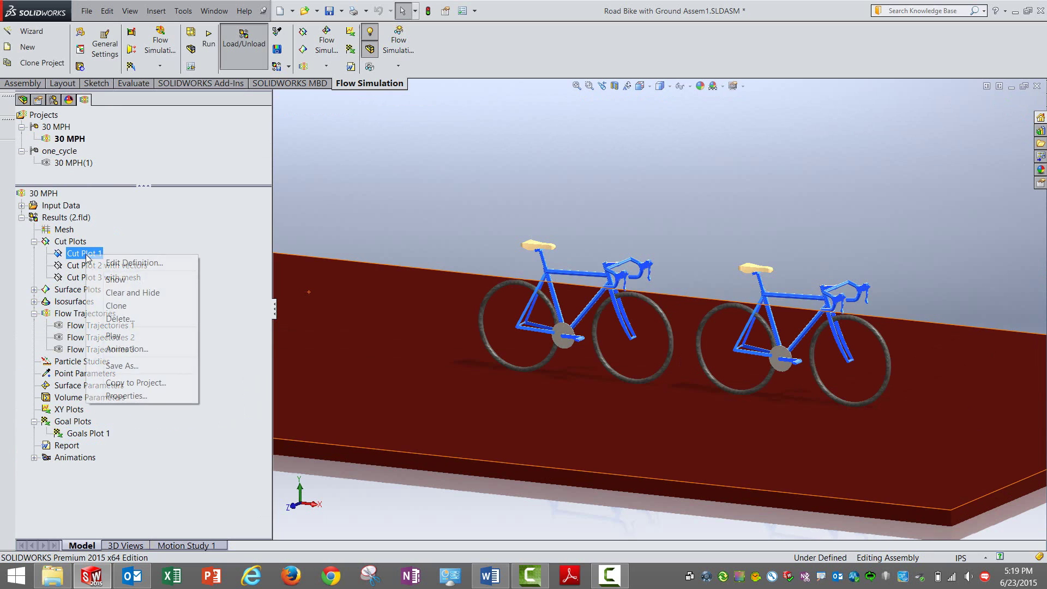
left_click(113, 279)
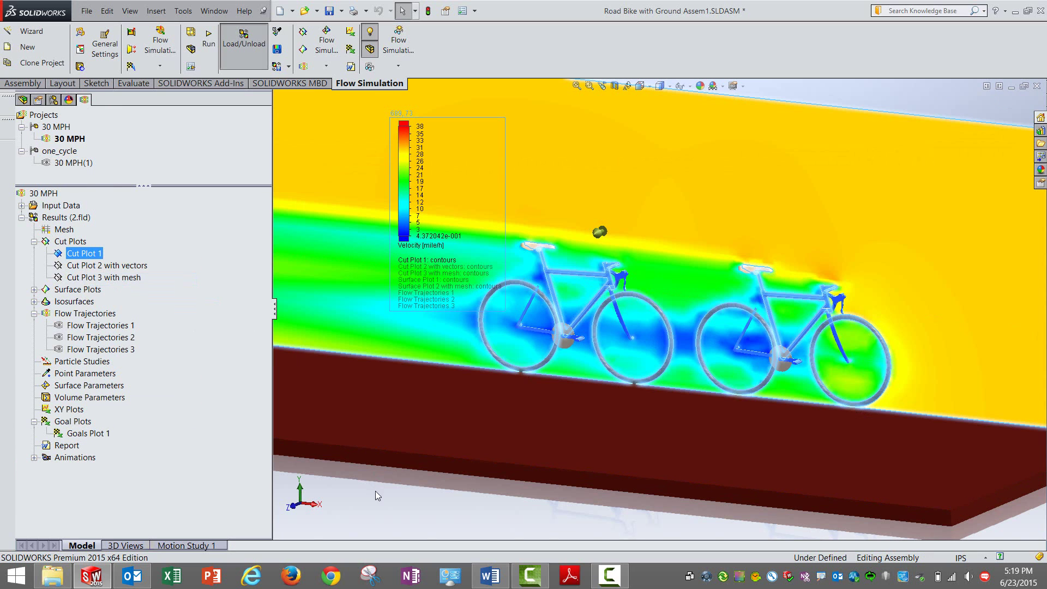
key("f")
Step: View the bikes side-on from the Front view and move the velocity legend to the upper left
middle_click_drag(551, 275, 617, 217)
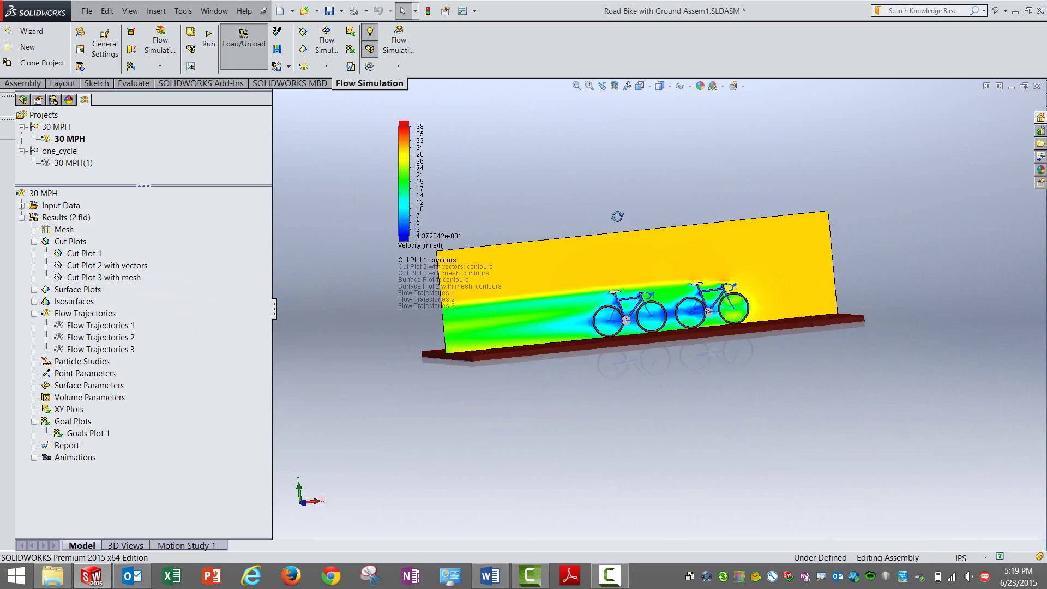
left_click(299, 488)
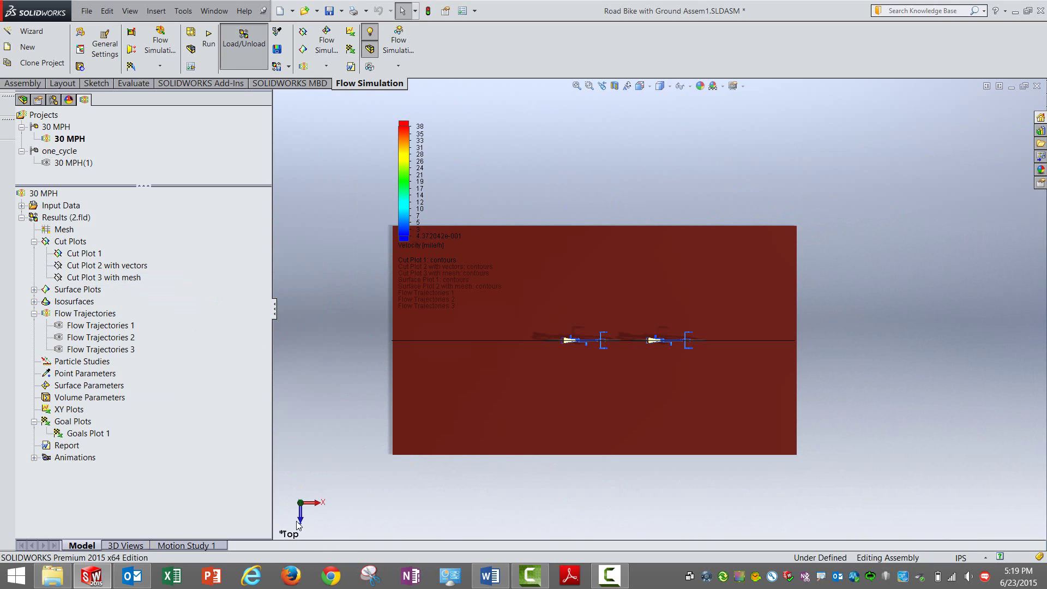
left_click(301, 521)
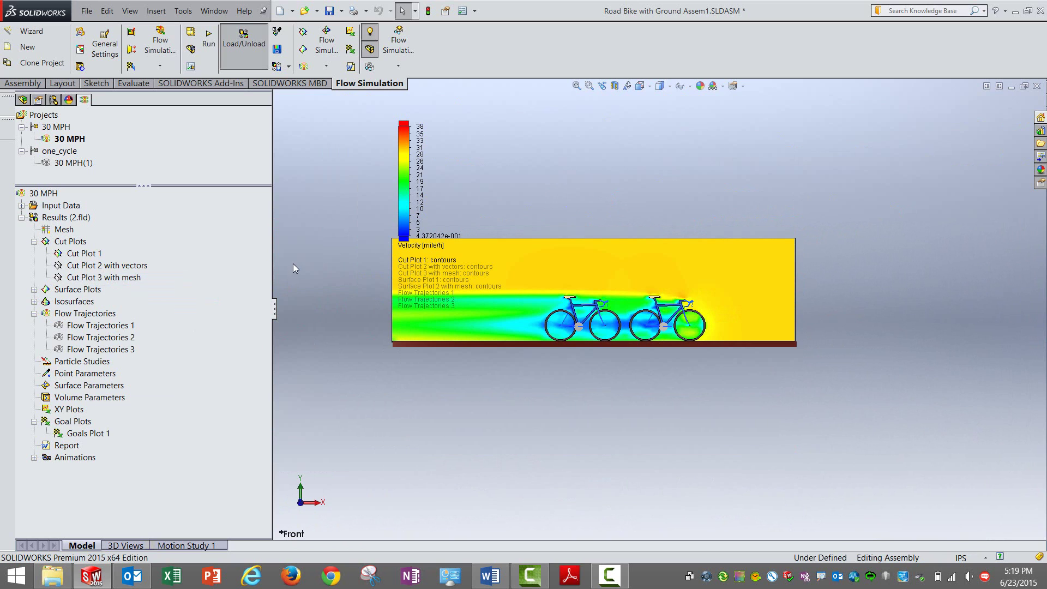
scroll(414, 339, "down", 2)
scroll(541, 362, "up", 3)
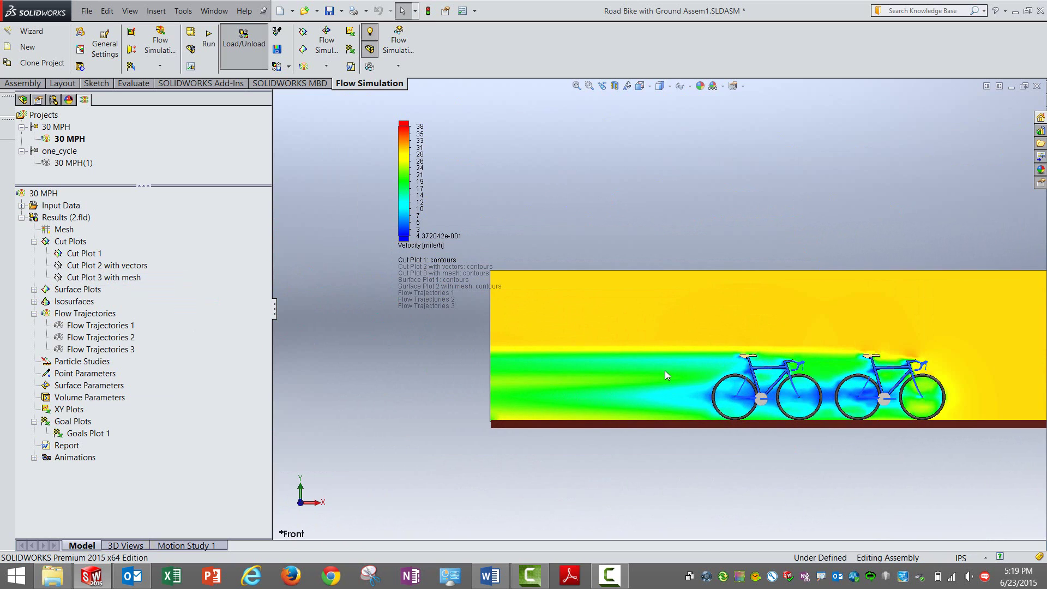
scroll(687, 368, "down", 2)
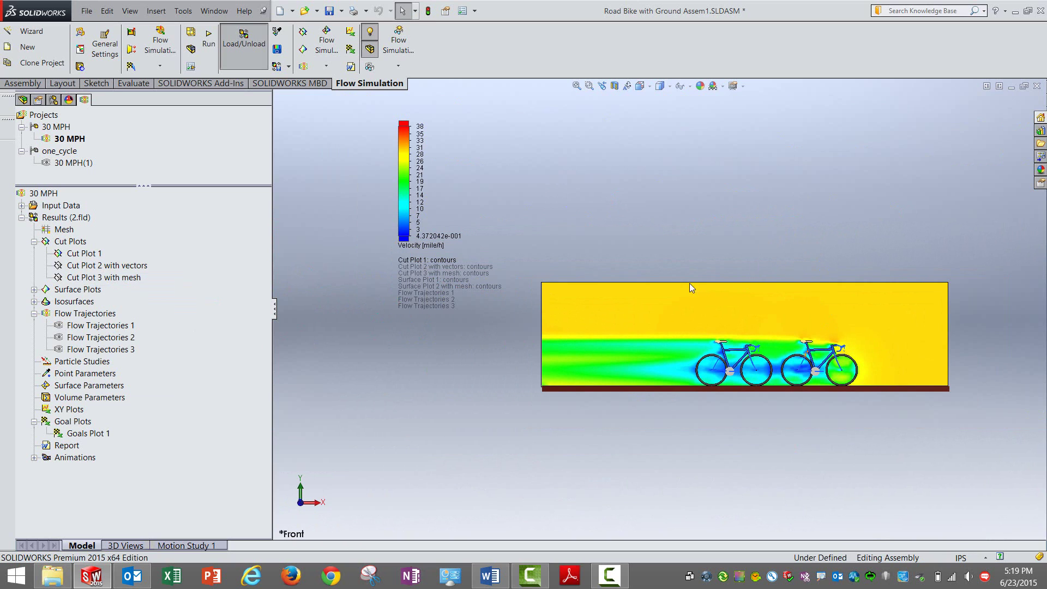
left_click(392, 203)
left_click_drag(407, 196, 303, 186)
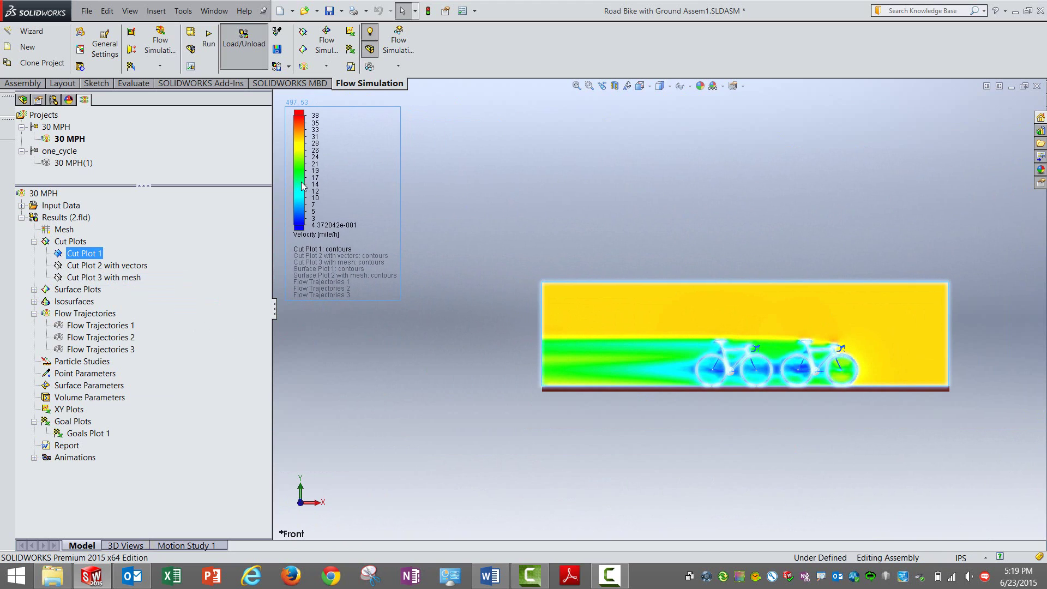
left_click(519, 179)
scroll(805, 241, "up", 1)
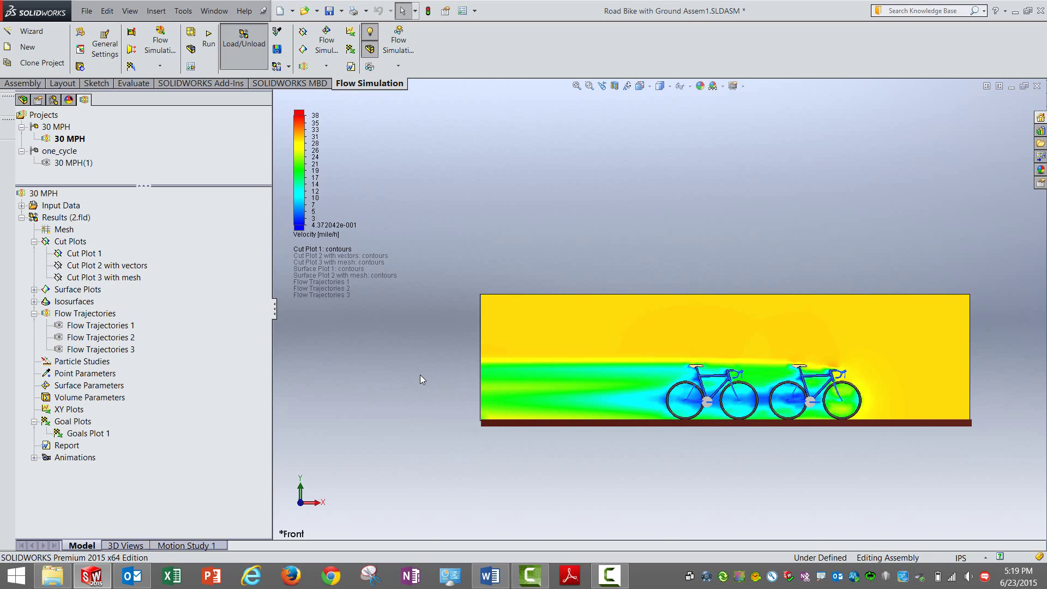
left_click(612, 582)
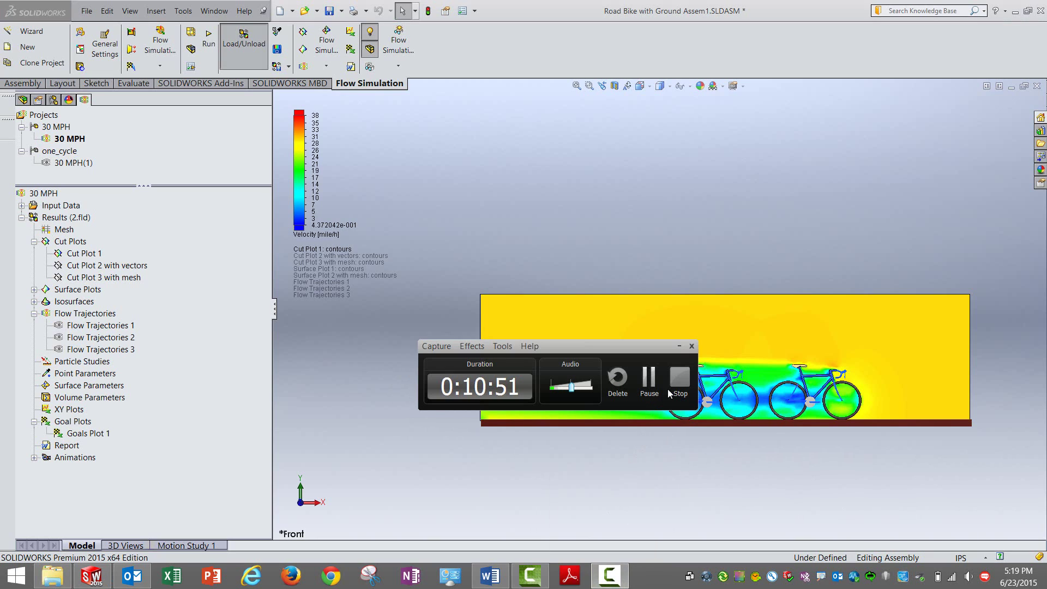